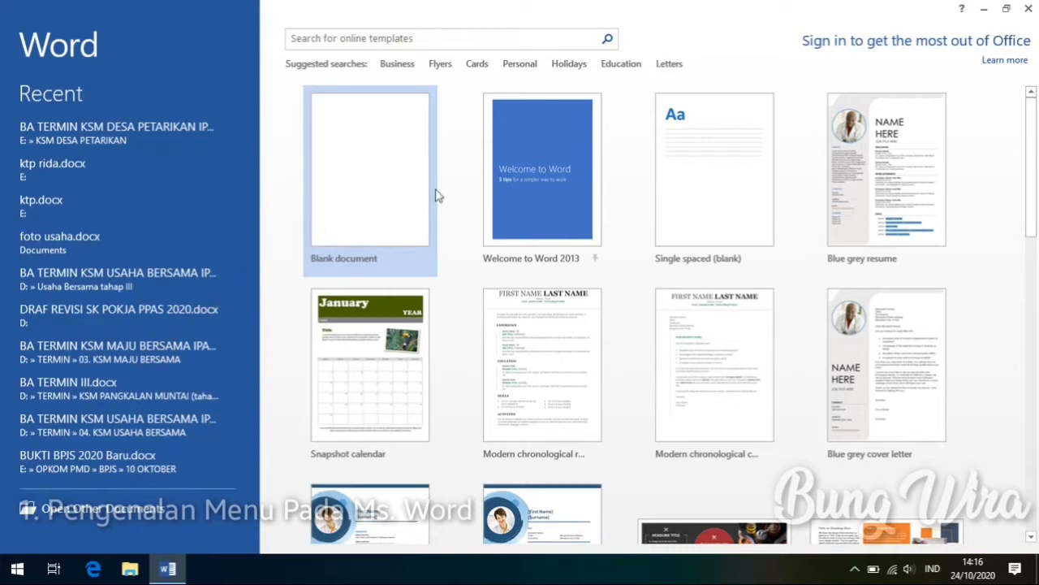
Browse the available templates and create a new blank document.
{"action": "scroll", "coordinate": [588, 406], "scroll_direction": "down", "scroll_amount": 3}
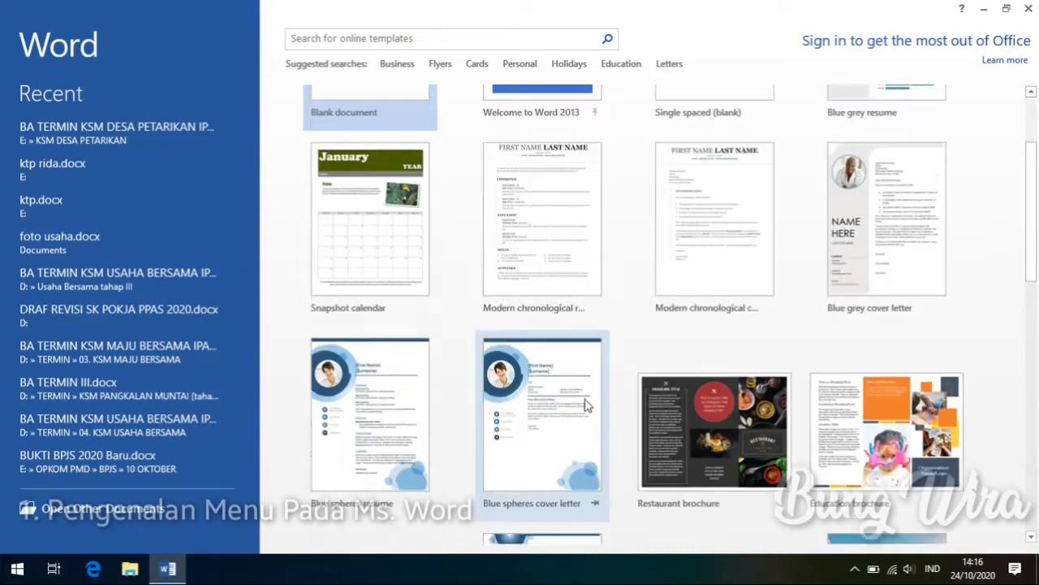
{"action": "scroll", "coordinate": [588, 406], "scroll_direction": "down", "scroll_amount": 10}
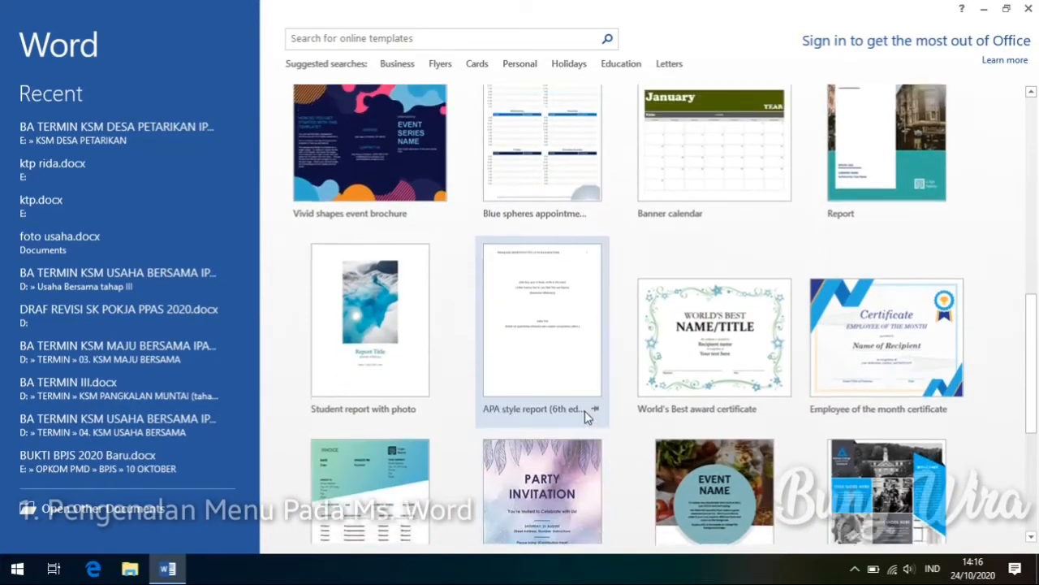
{"action": "scroll", "coordinate": [584, 413], "scroll_direction": "down", "scroll_amount": 1}
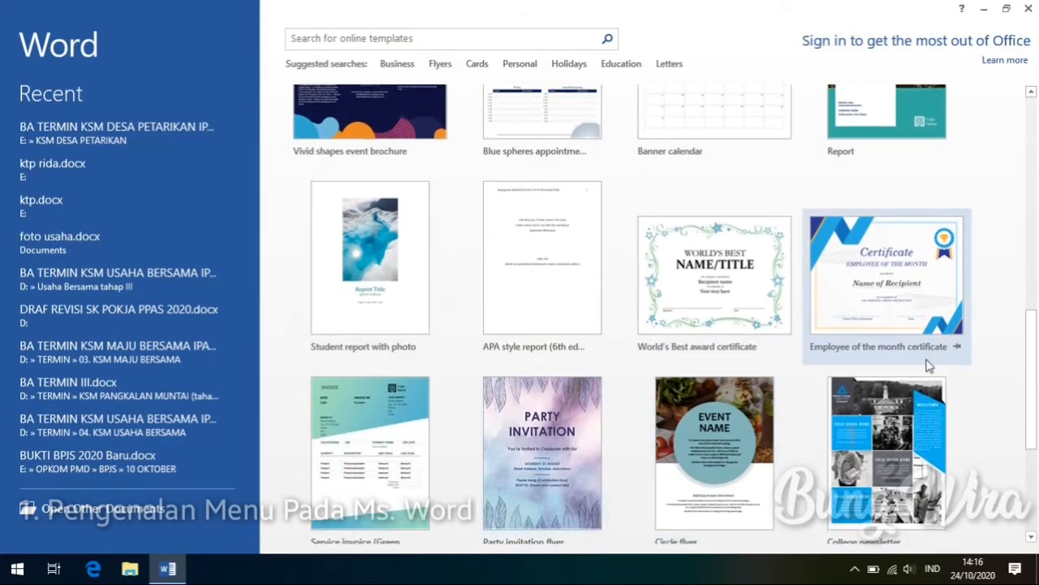
{"action": "scroll", "coordinate": [520, 375], "scroll_direction": "up", "scroll_amount": 5}
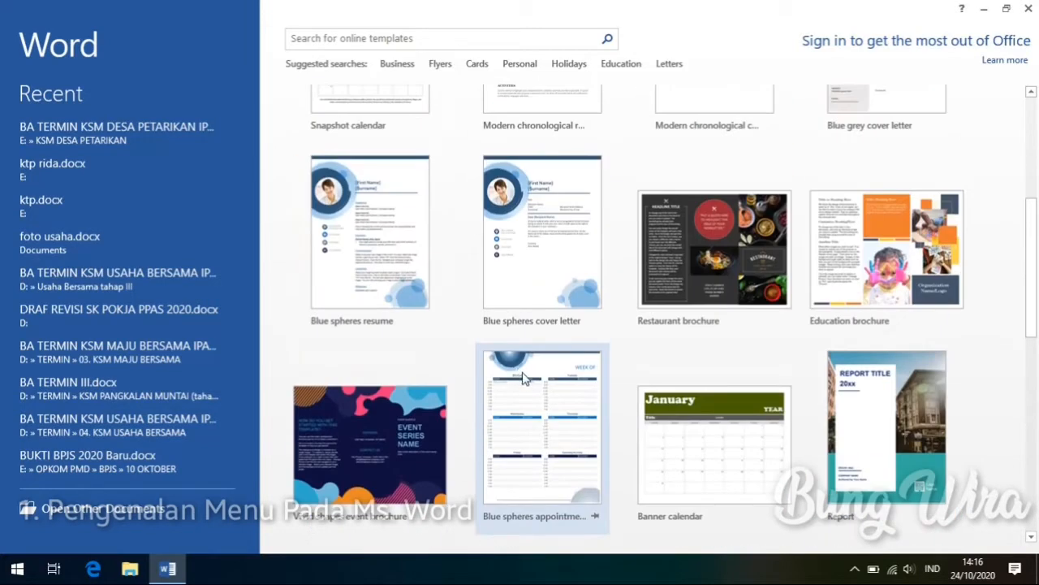
{"action": "scroll", "coordinate": [649, 382], "scroll_direction": "down", "scroll_amount": 6}
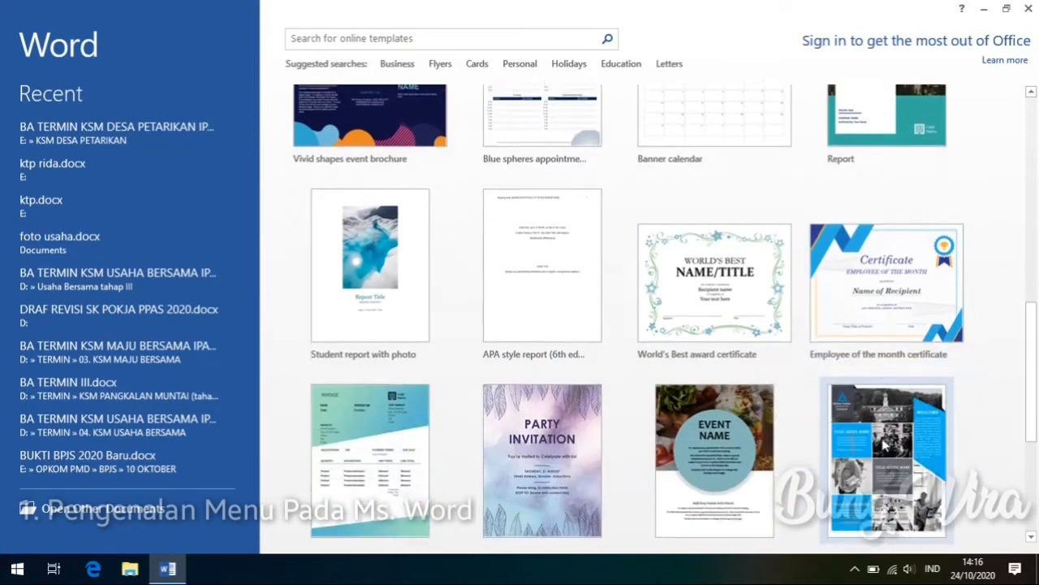
{"action": "scroll", "coordinate": [883, 445], "scroll_direction": "up", "scroll_amount": 10}
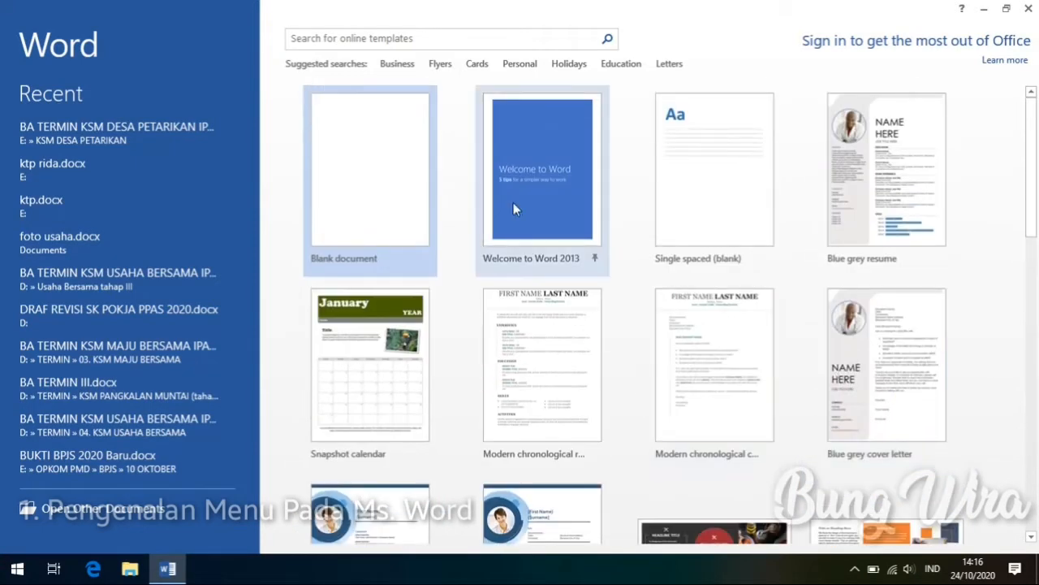
{"action": "left_click", "coordinate": [375, 221]}
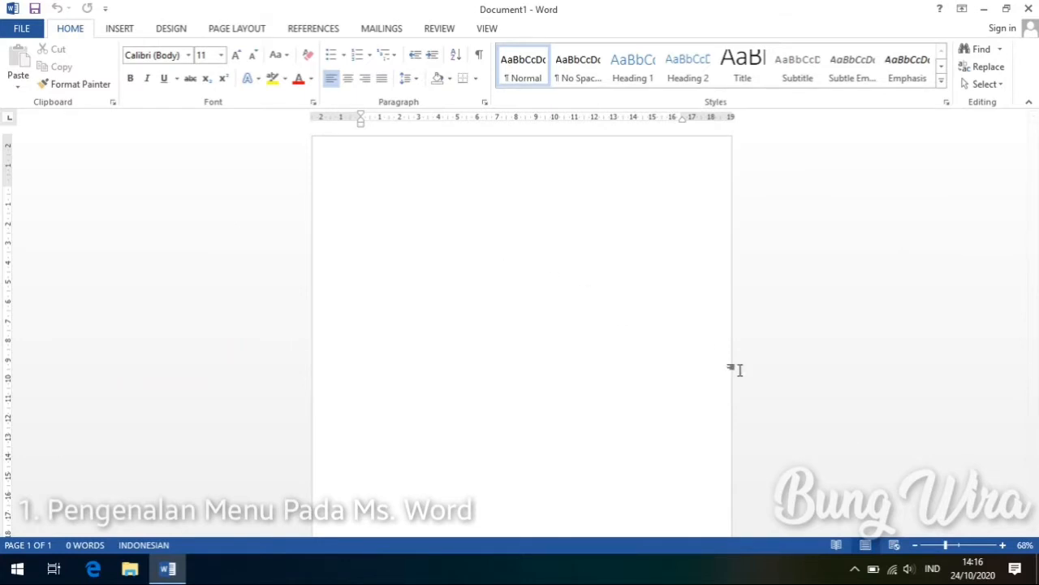
Set the document's zoom level to 100%.
{"action": "left_click", "coordinate": [960, 545]}
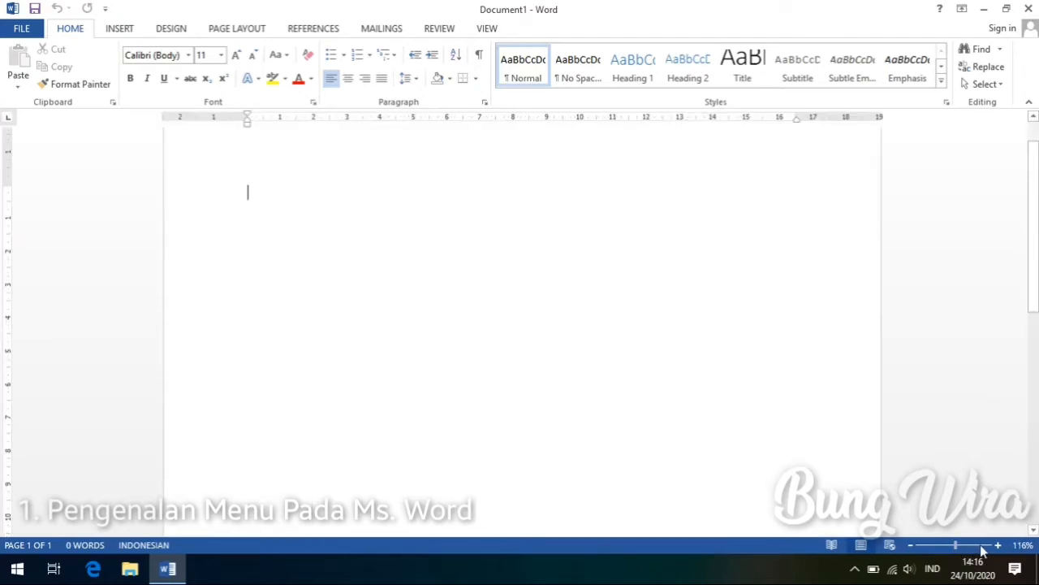
{"action": "left_click", "coordinate": [911, 545]}
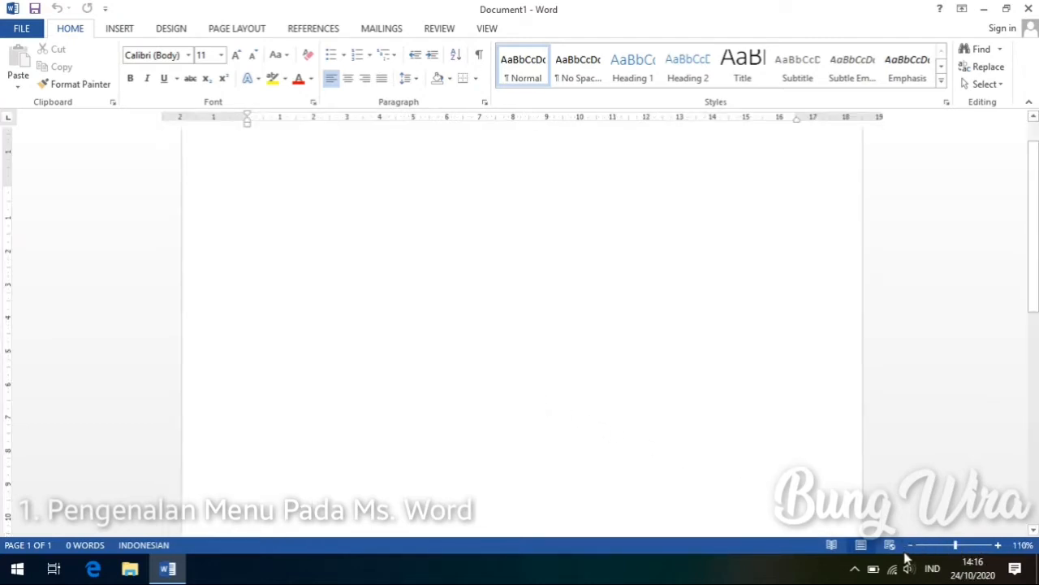
{"action": "left_click", "coordinate": [909, 546]}
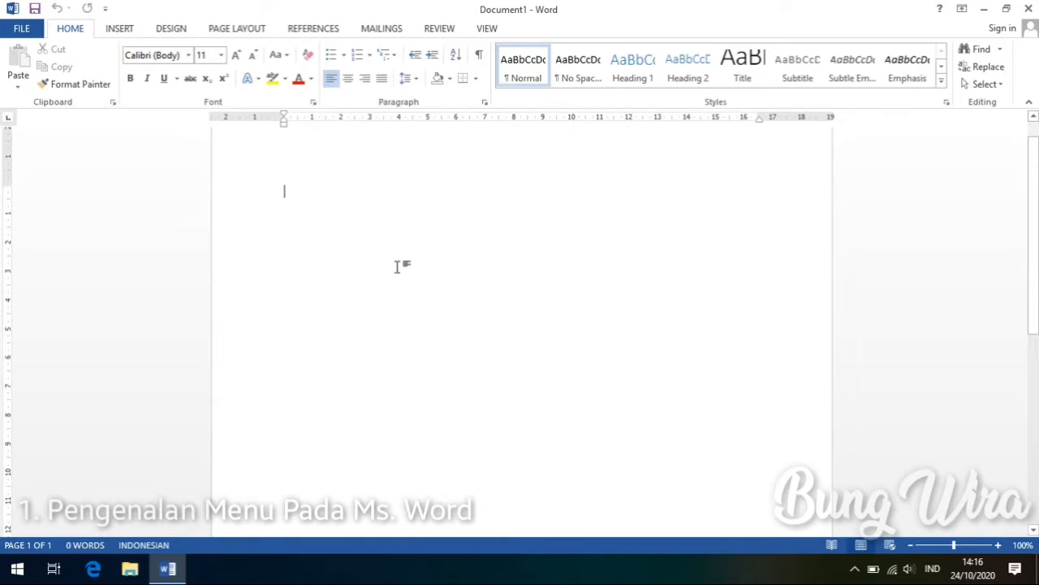
{"action": "scroll", "coordinate": [397, 267], "scroll_direction": "up", "scroll_amount": 1}
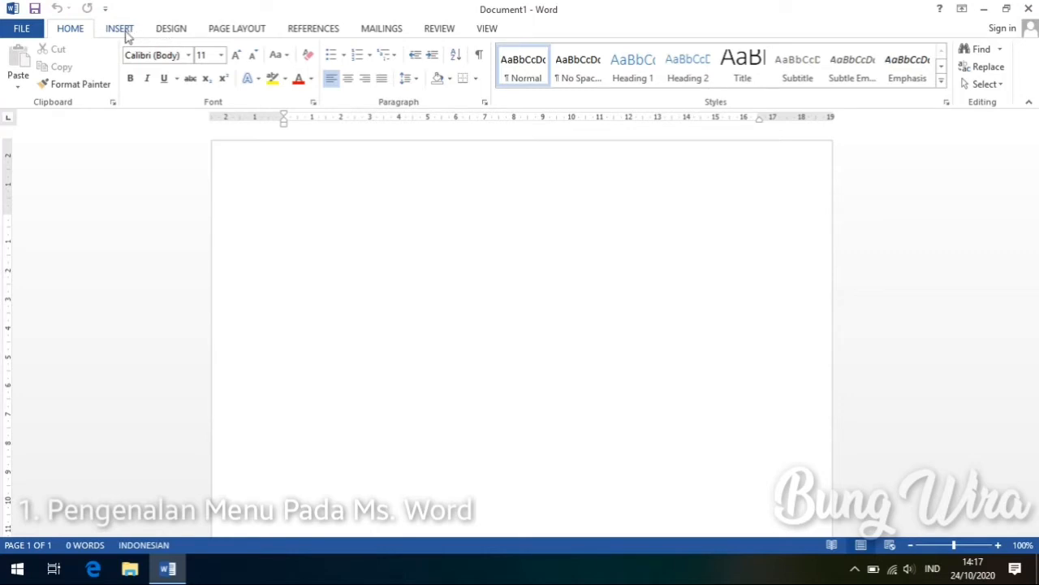
Look through the Design, Page Layout, References, Mailings, Review and View command sets.
{"action": "left_click", "coordinate": [169, 33]}
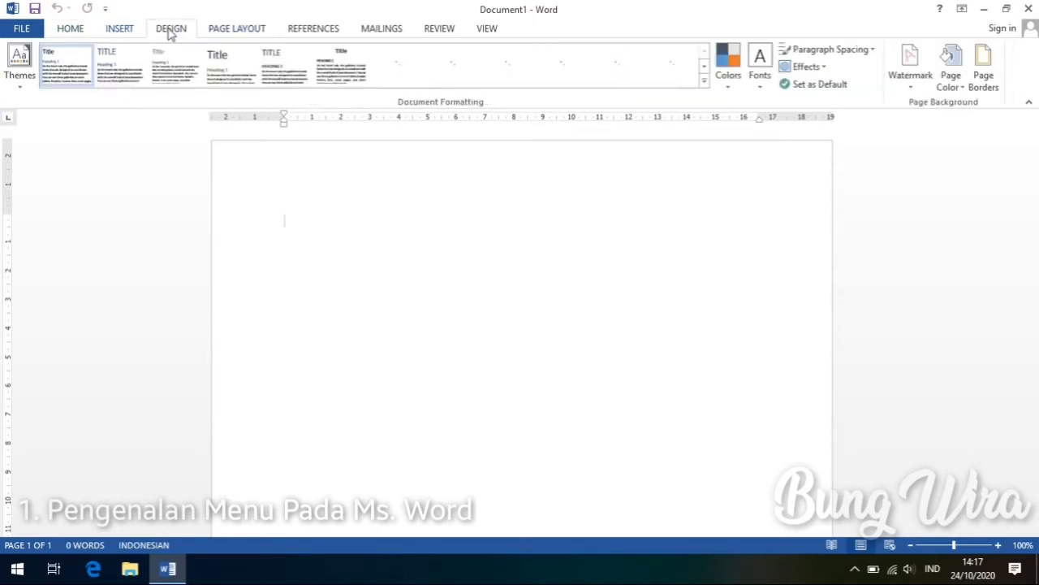
{"action": "left_click", "coordinate": [238, 32]}
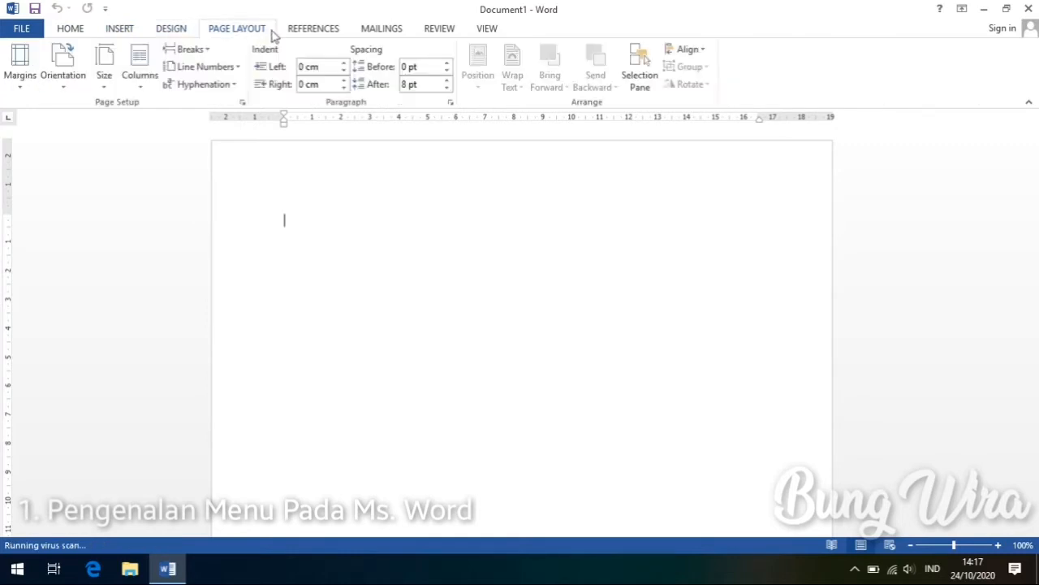
{"action": "left_click", "coordinate": [312, 30]}
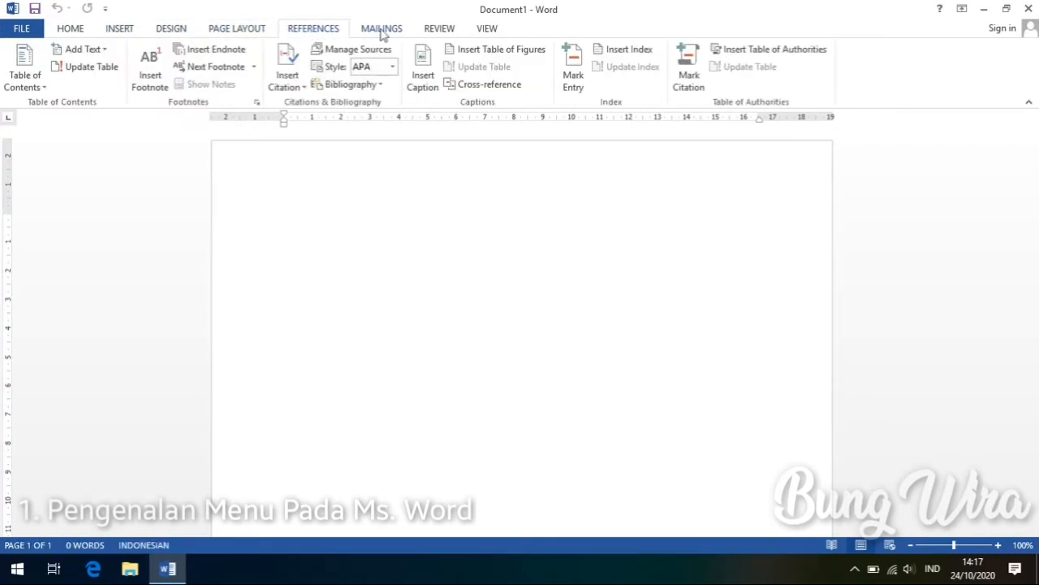
{"action": "left_click", "coordinate": [386, 30]}
{"action": "left_click", "coordinate": [430, 31]}
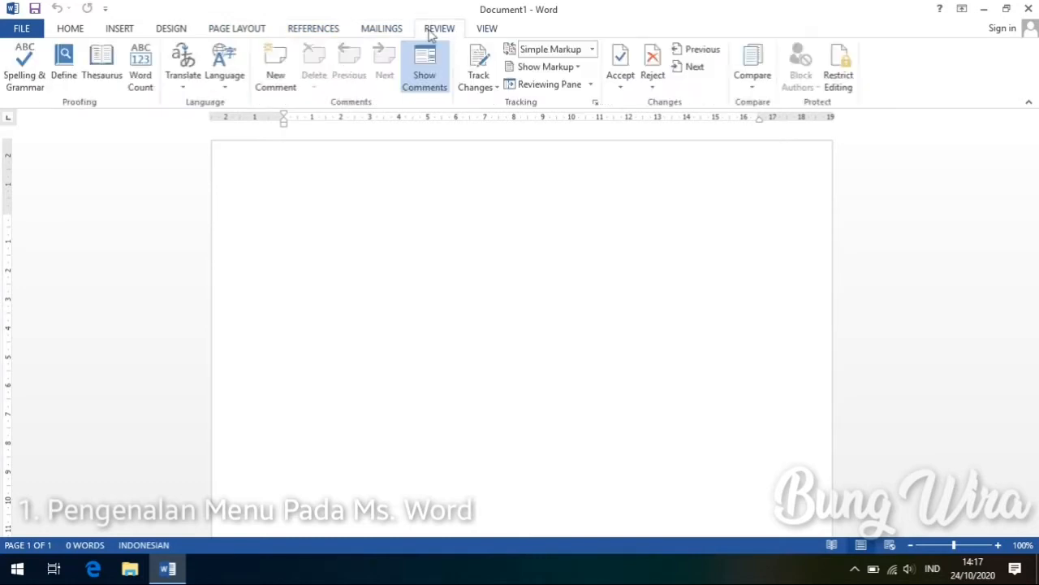
{"action": "left_click", "coordinate": [477, 31]}
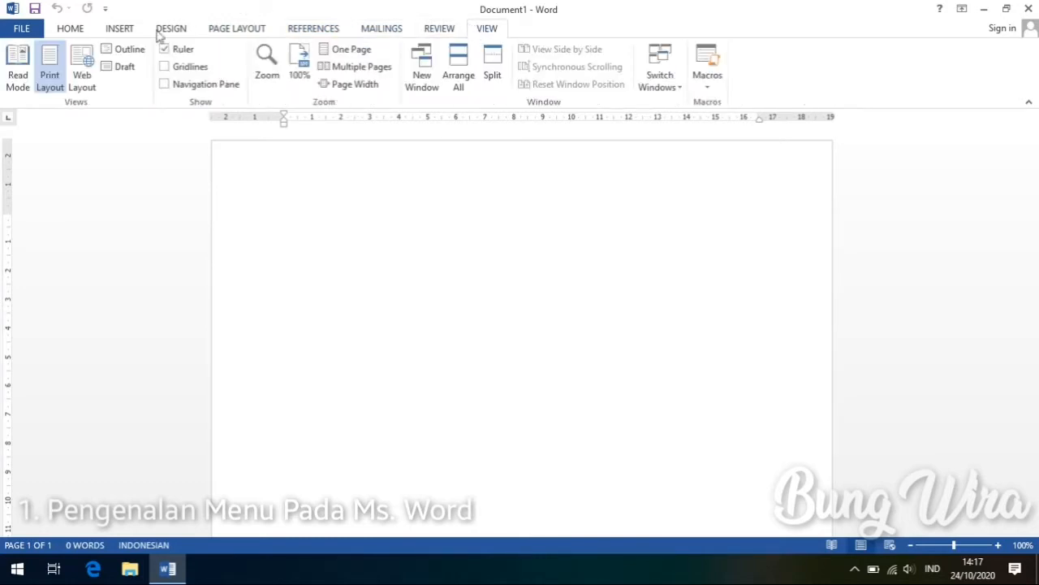
Examine the file management pages for exporting, document info, new documents, opening files from the computer, and saving.
{"action": "left_click", "coordinate": [33, 30]}
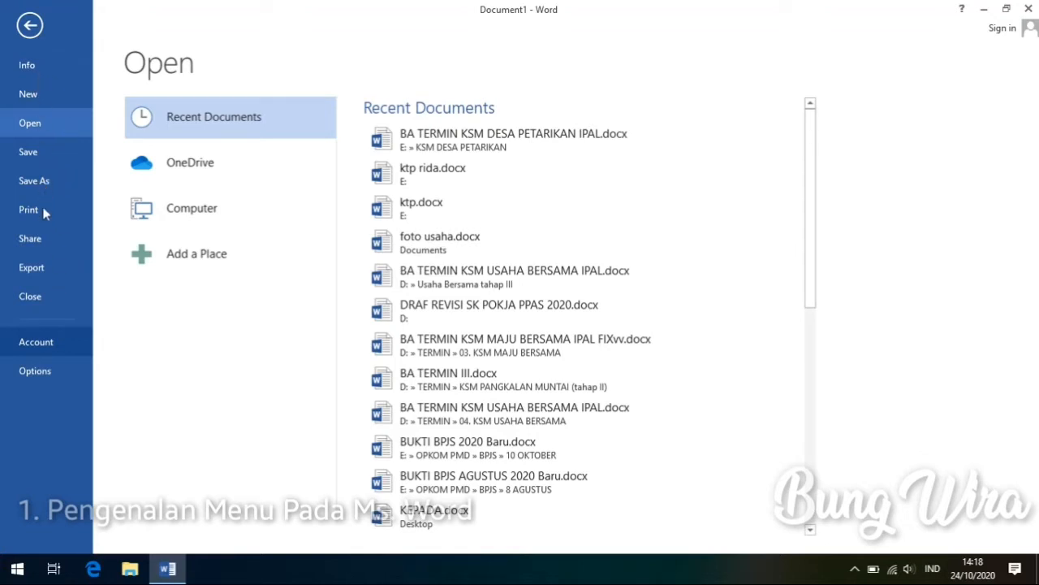
{"action": "left_click", "coordinate": [42, 273]}
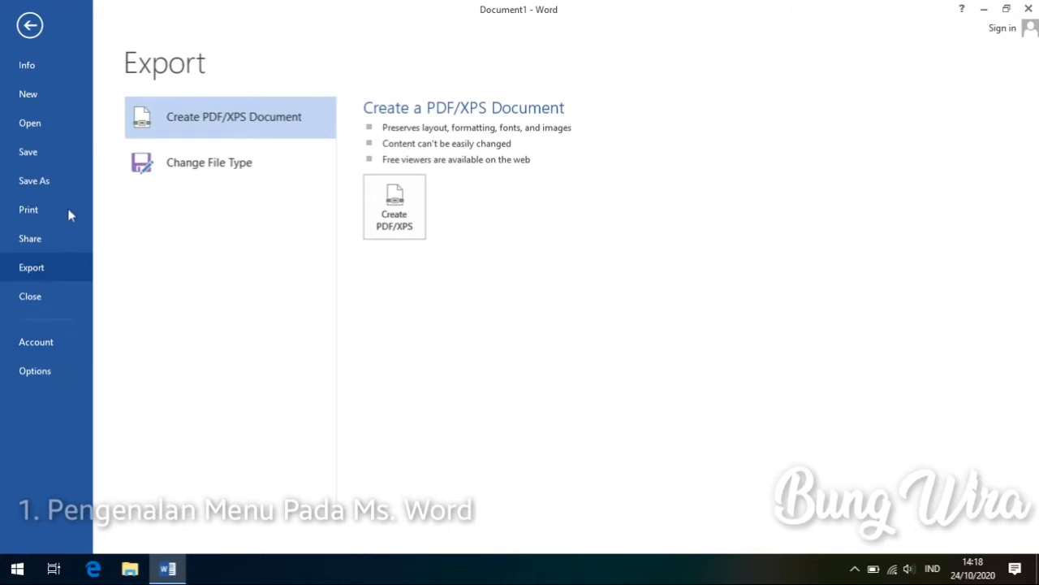
{"action": "left_click", "coordinate": [37, 65]}
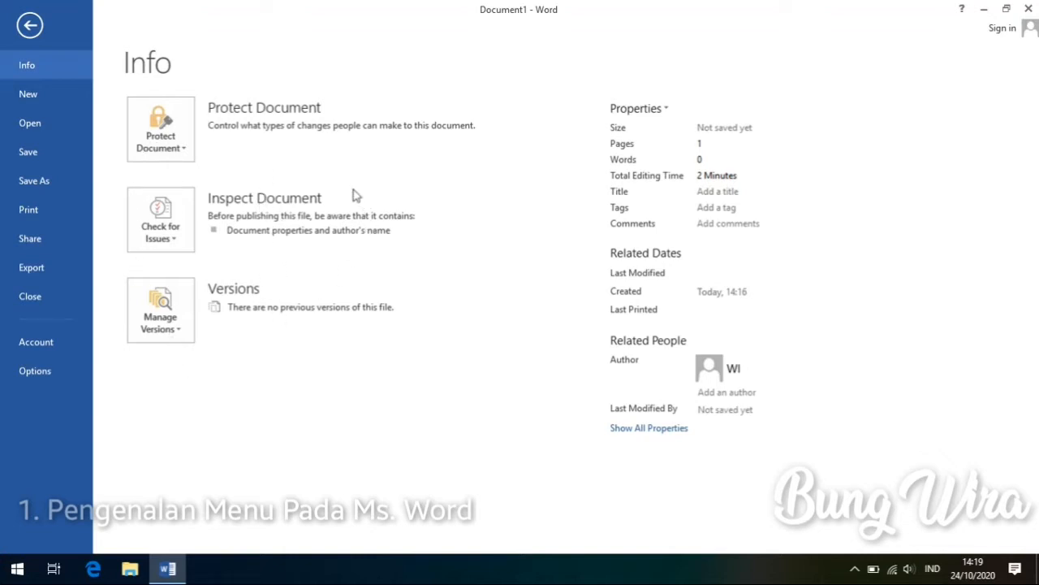
{"action": "left_click", "coordinate": [46, 99]}
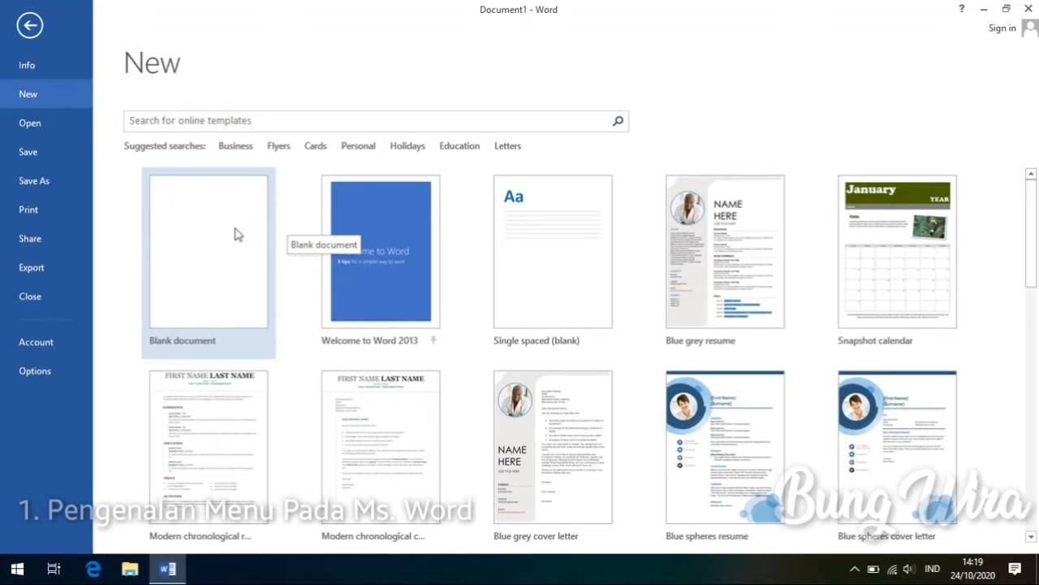
{"action": "left_click", "coordinate": [56, 123]}
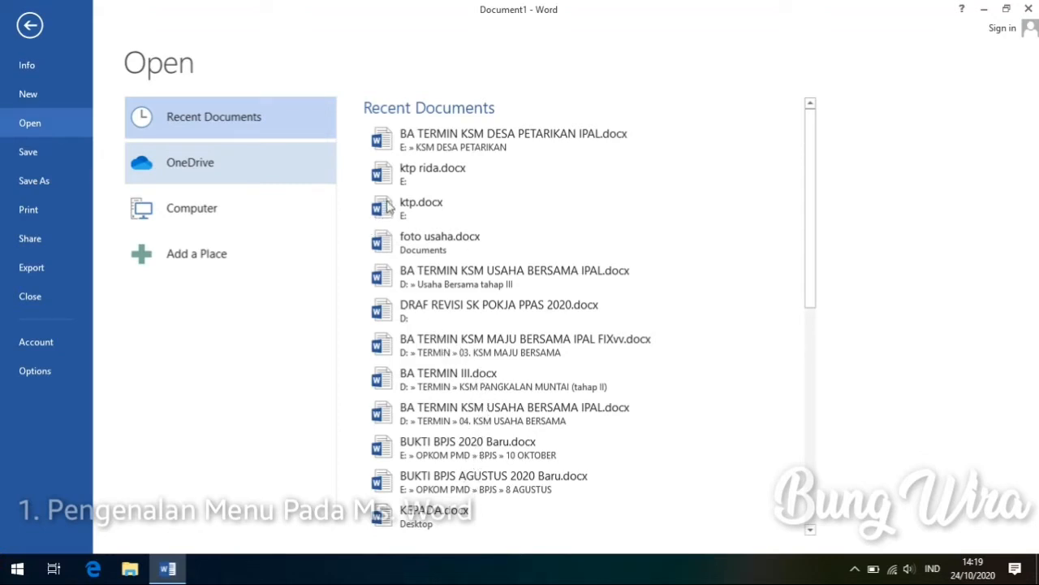
{"action": "left_click", "coordinate": [221, 219]}
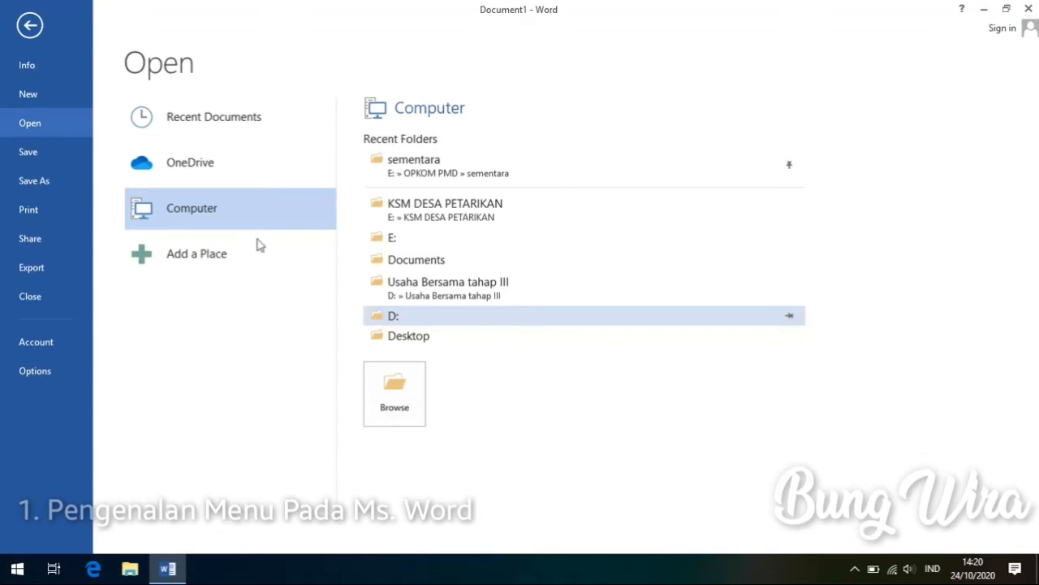
{"action": "left_click", "coordinate": [33, 160]}
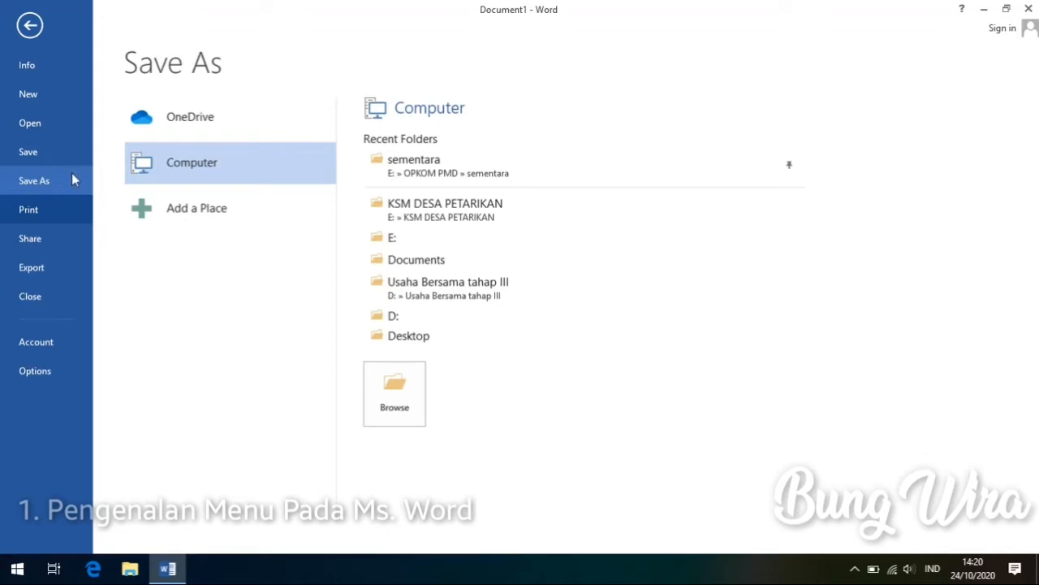
Examine the print settings with the list of printers, plus the Share and Export options, and return to the document.
{"action": "left_click", "coordinate": [52, 216]}
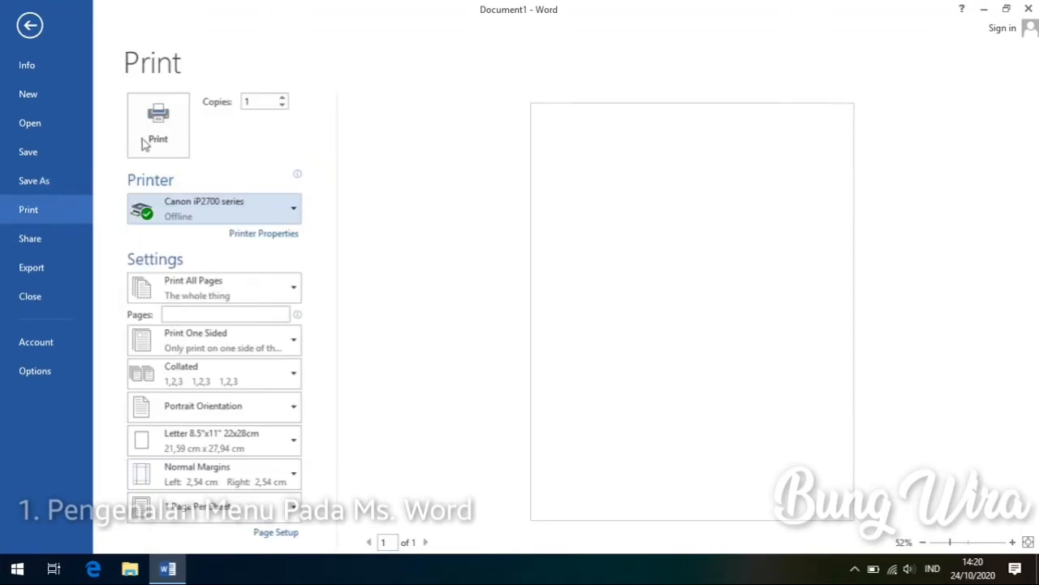
{"action": "left_click", "coordinate": [187, 214]}
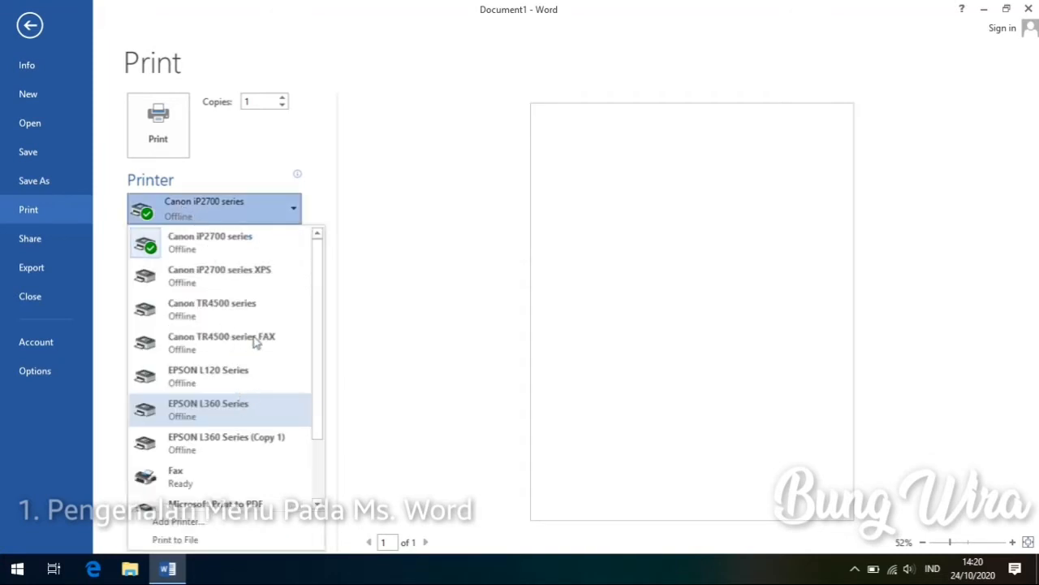
{"action": "left_click", "coordinate": [284, 214]}
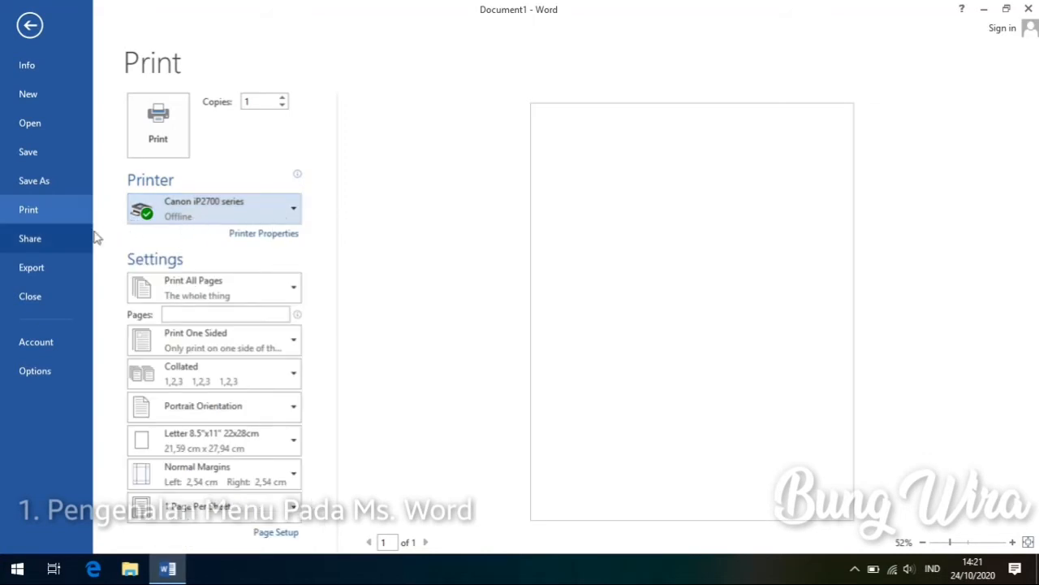
{"action": "left_click", "coordinate": [37, 247]}
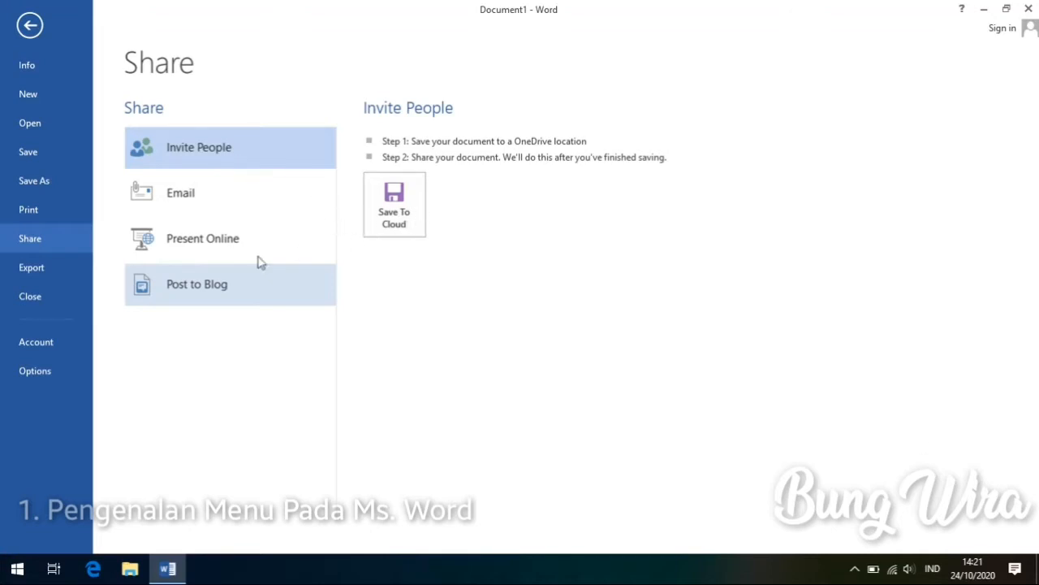
{"action": "left_click", "coordinate": [55, 279]}
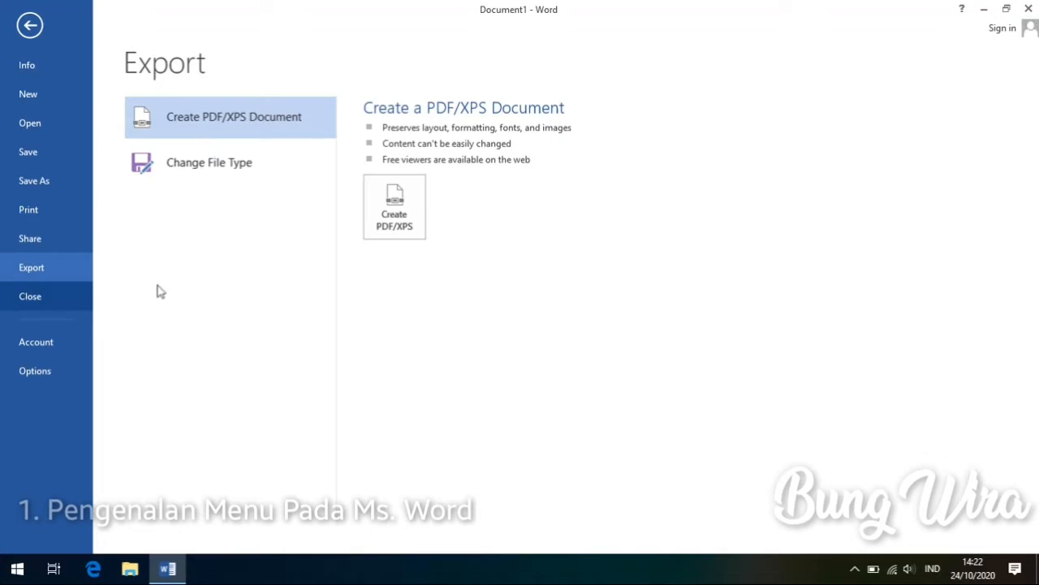
{"action": "left_click", "coordinate": [31, 301]}
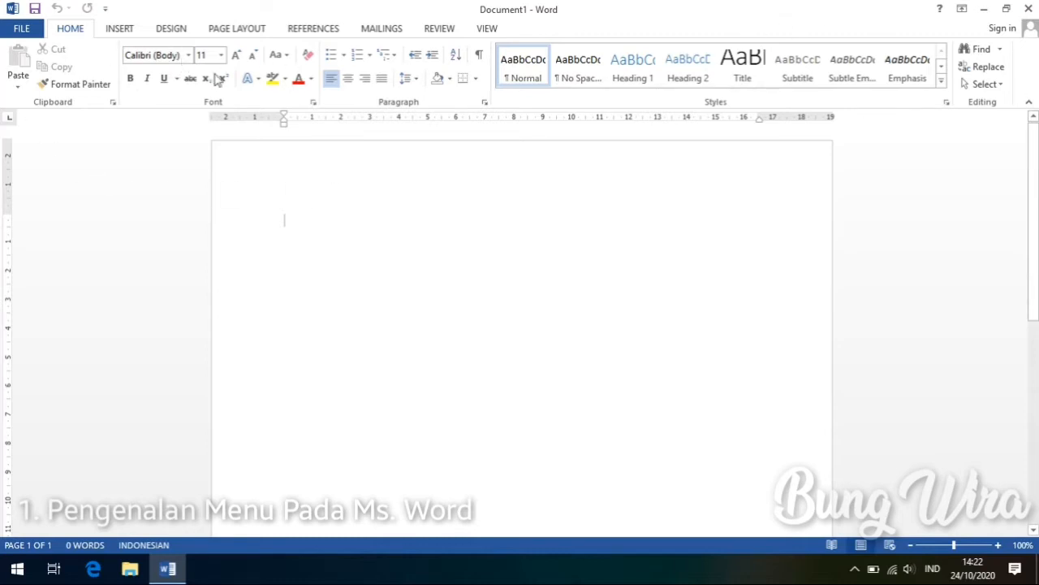
Set the document's text font to Times New Roman at size 12.
{"action": "left_click", "coordinate": [188, 55]}
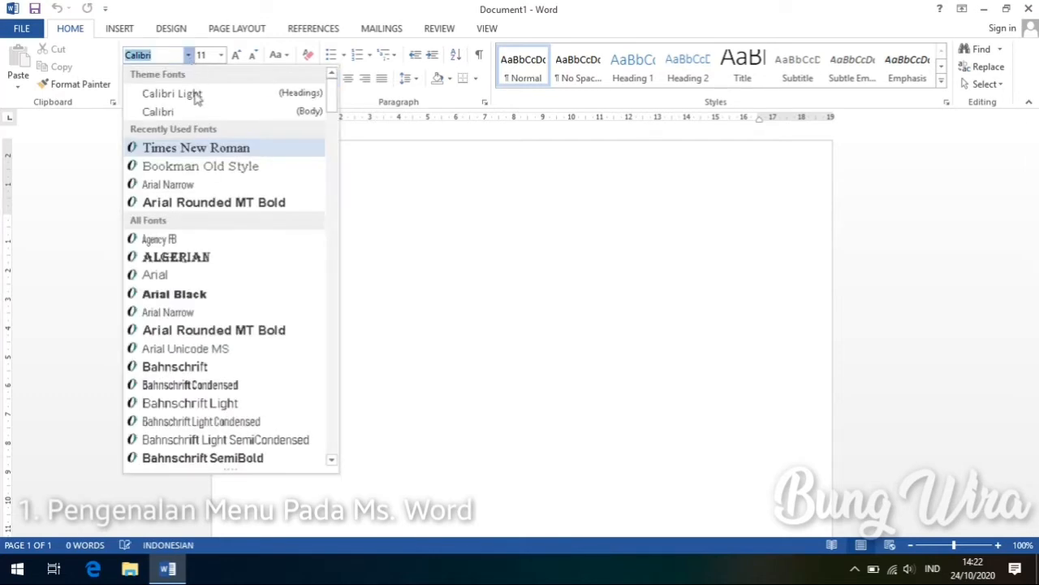
{"action": "left_click", "coordinate": [221, 56]}
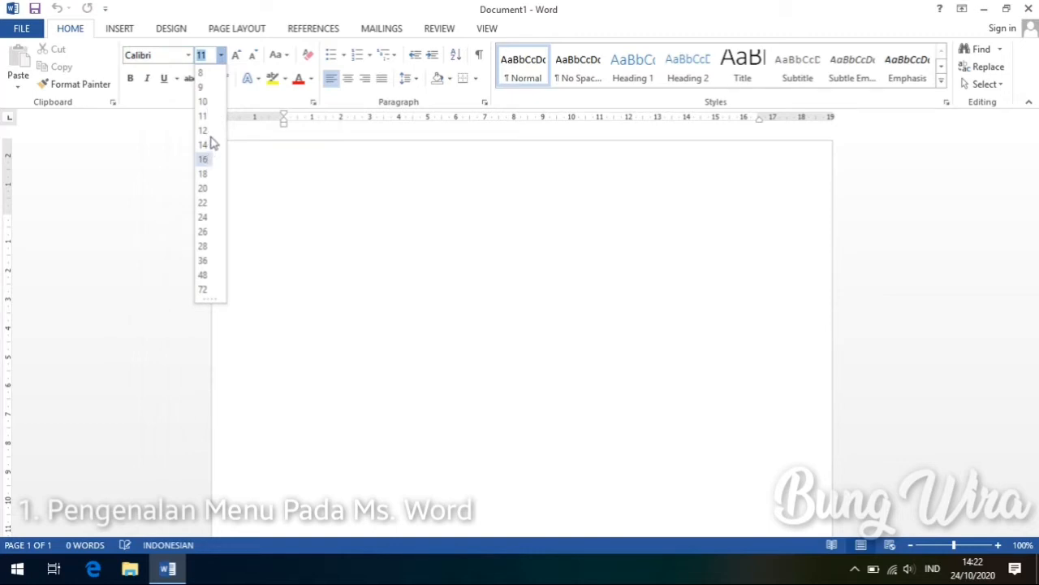
{"action": "left_click", "coordinate": [210, 132]}
{"action": "left_click", "coordinate": [188, 55]}
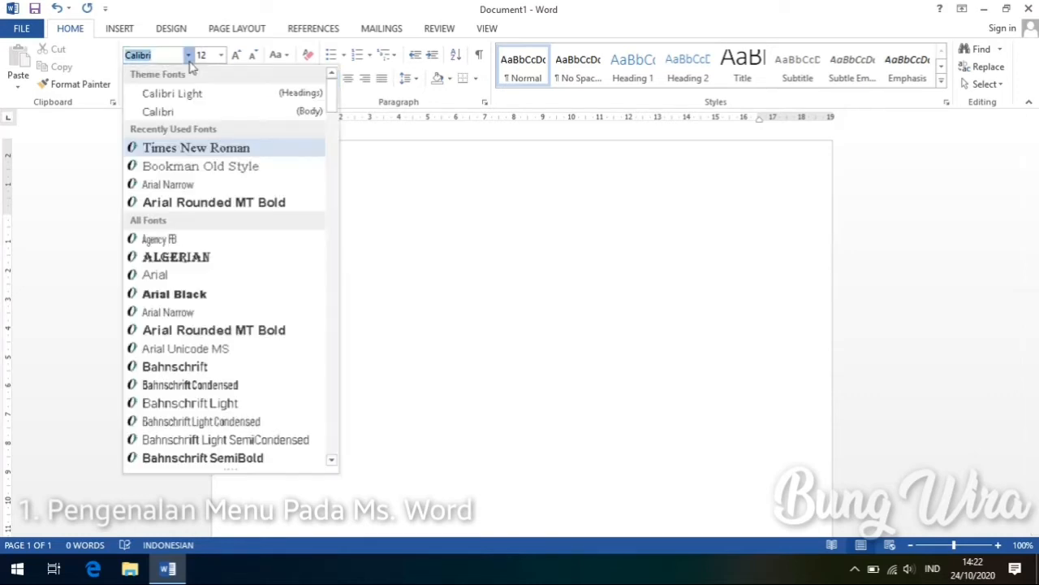
{"action": "left_click", "coordinate": [189, 149]}
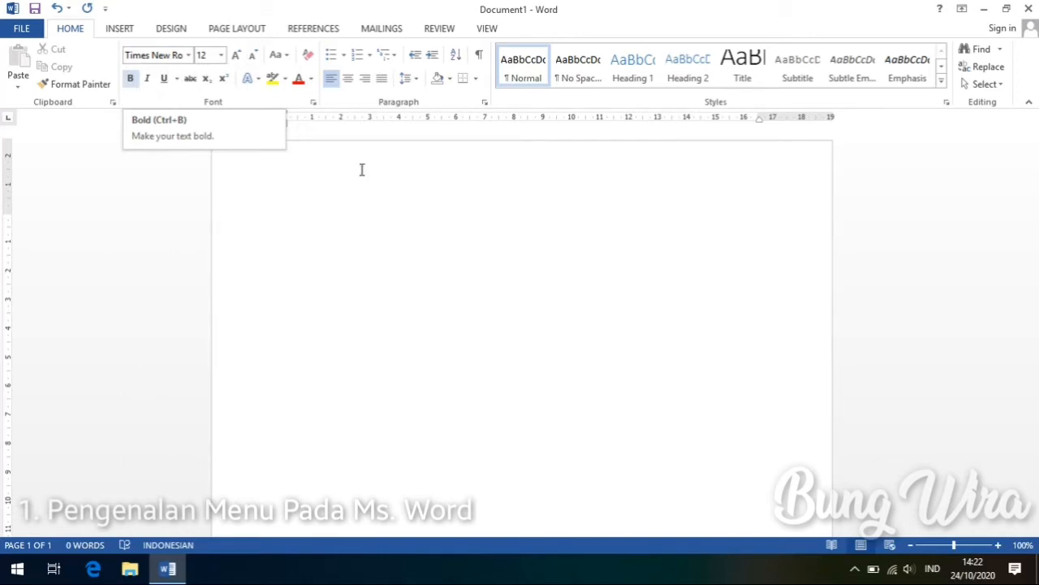
Enter the sample text "ggggg" on the first line of the page and make it bold.
{"action": "left_click", "coordinate": [328, 208]}
{"action": "type", "text": "gggg"}
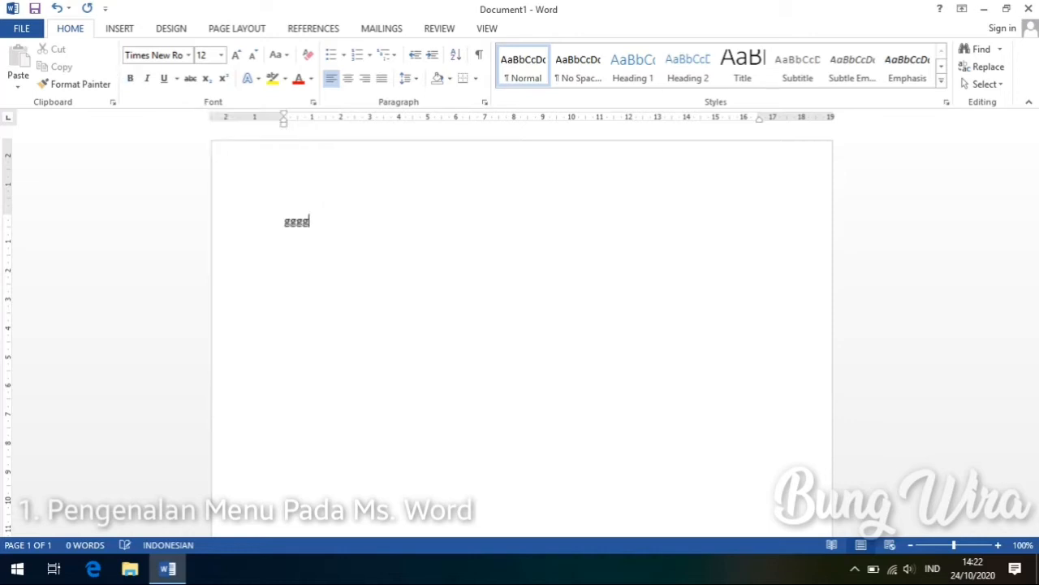
{"action": "type", "text": "g"}
{"action": "left_click_drag", "start_coordinate": [280, 221], "coordinate": [367, 211]}
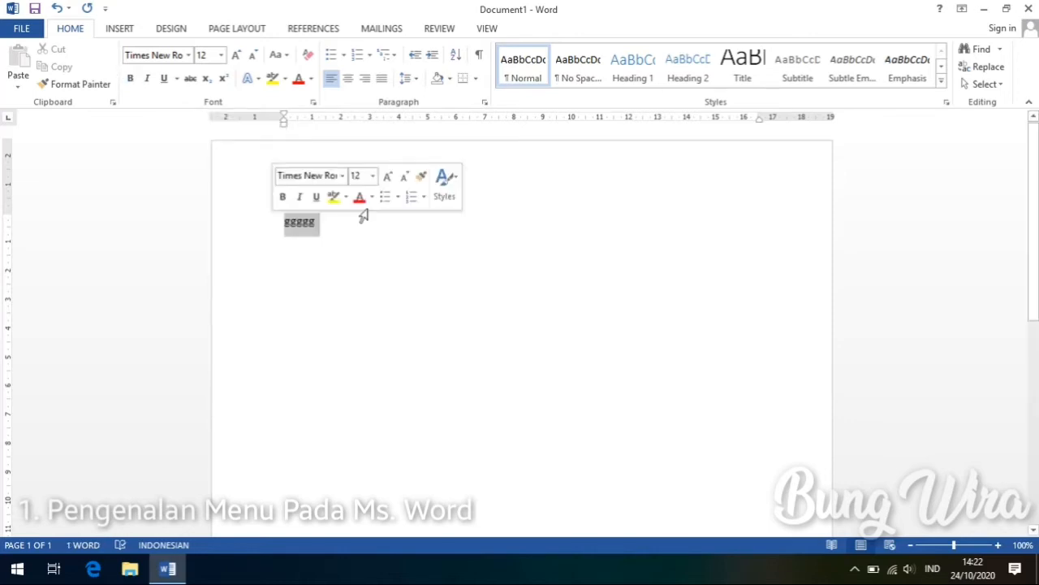
{"action": "left_click", "coordinate": [130, 78]}
{"action": "left_click", "coordinate": [331, 315]}
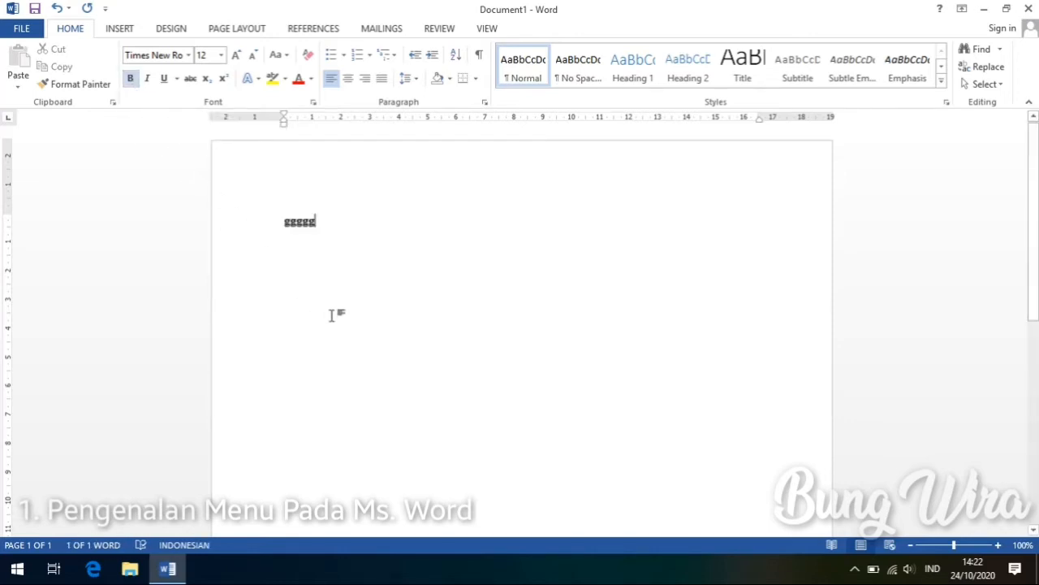
Make the sample text italic and underlined.
{"action": "double_click", "coordinate": [339, 225]}
{"action": "left_click", "coordinate": [147, 78]}
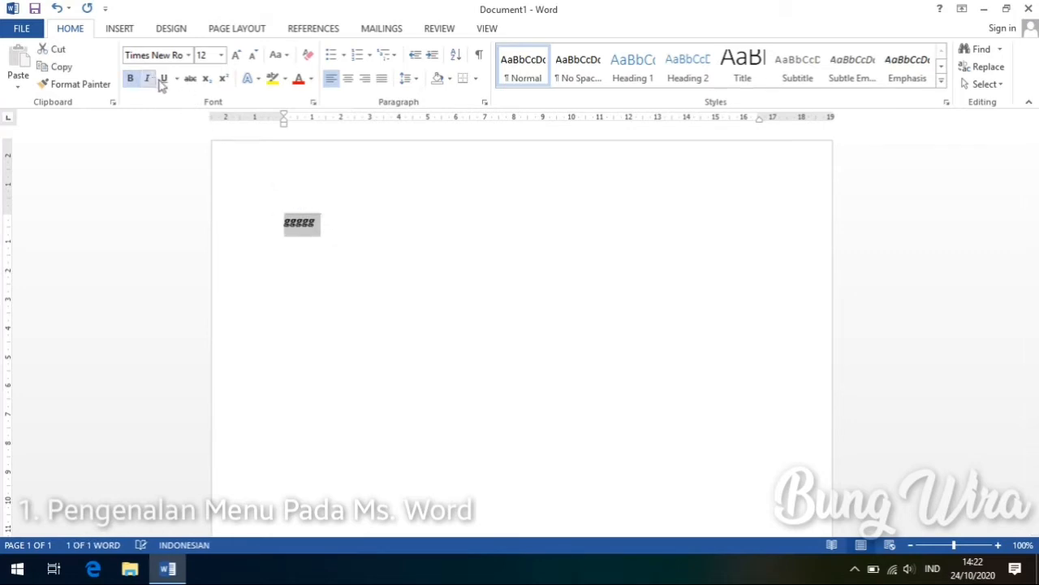
{"action": "left_click", "coordinate": [163, 78]}
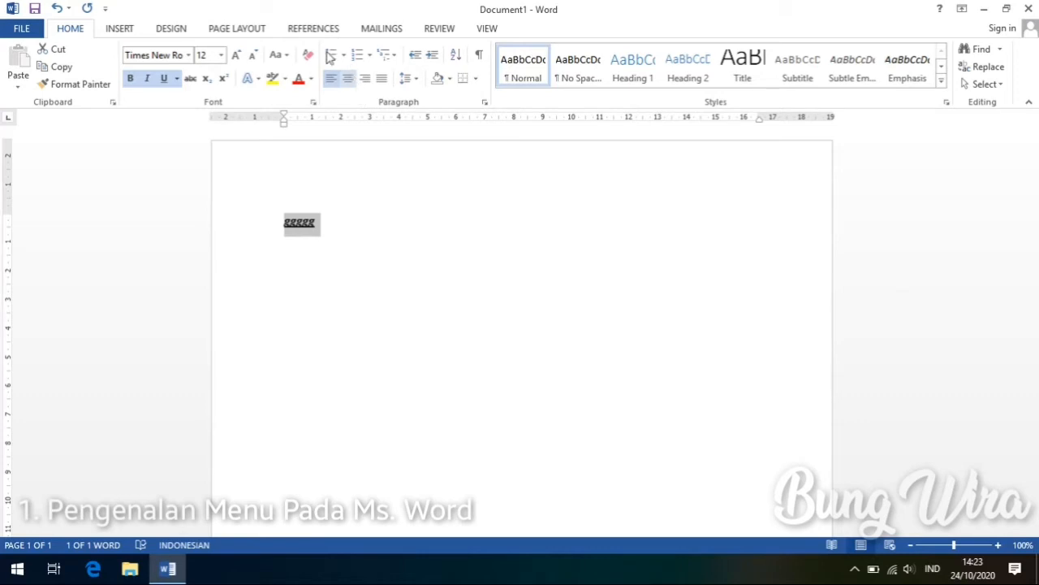
Try centre, right and left alignment on the sample text and set the paragraph to justified.
{"action": "left_click", "coordinate": [347, 79]}
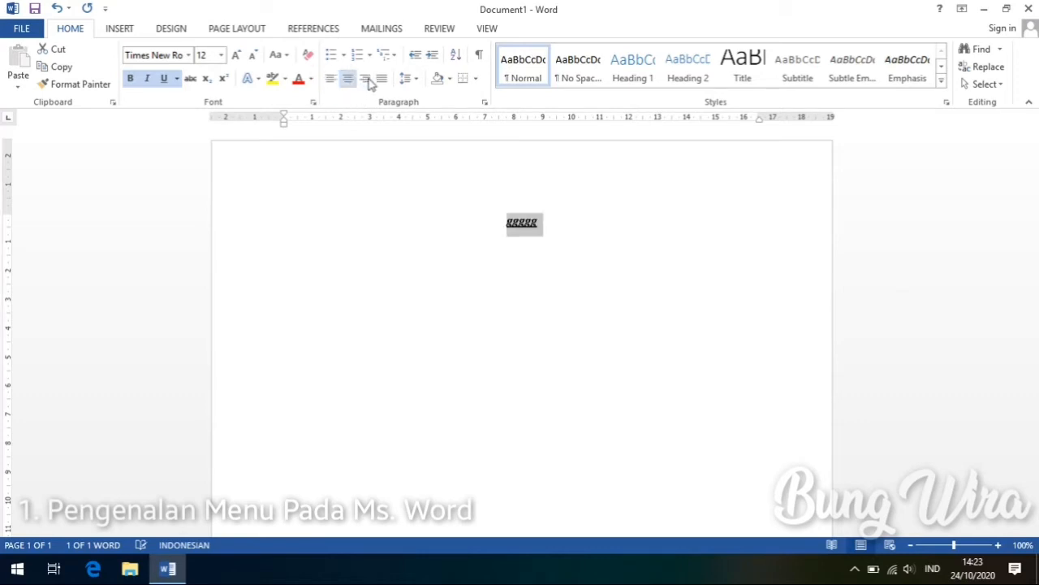
{"action": "left_click", "coordinate": [367, 81]}
{"action": "left_click", "coordinate": [333, 82]}
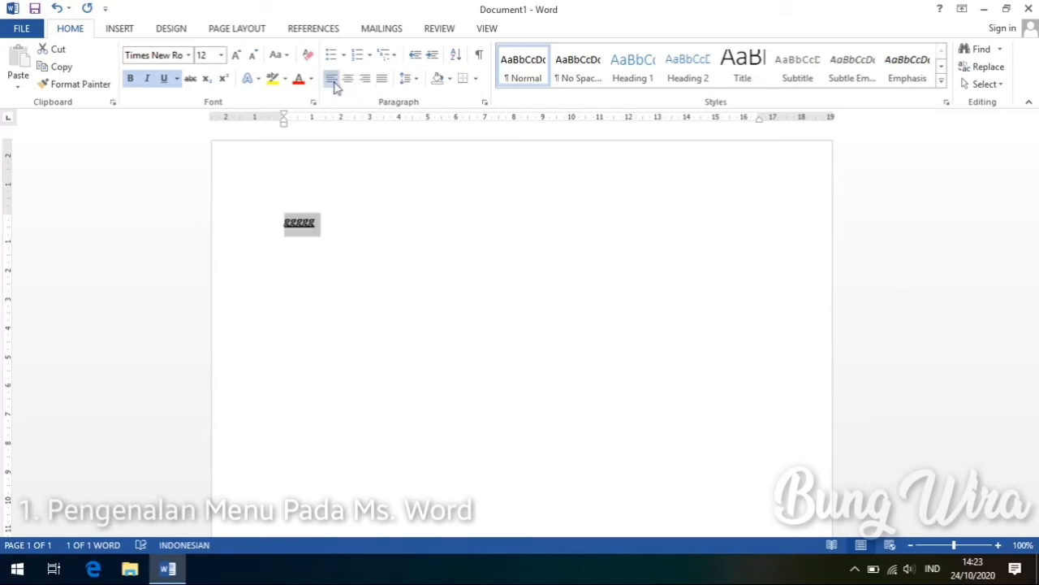
{"action": "left_click", "coordinate": [383, 79]}
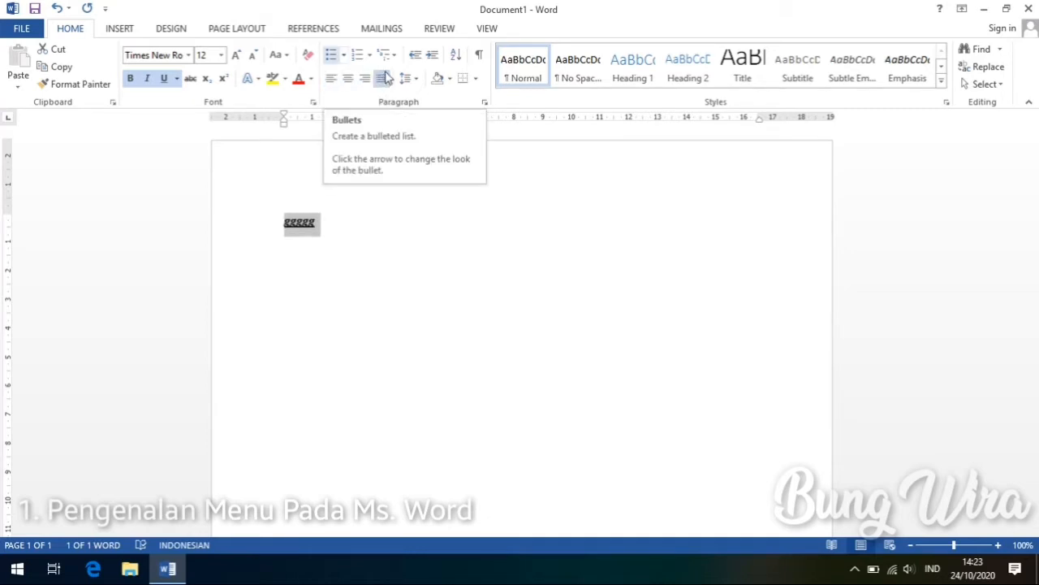
Preview the bullet, numbering and multilevel list styles on the sample text without applying any.
{"action": "left_click", "coordinate": [346, 55]}
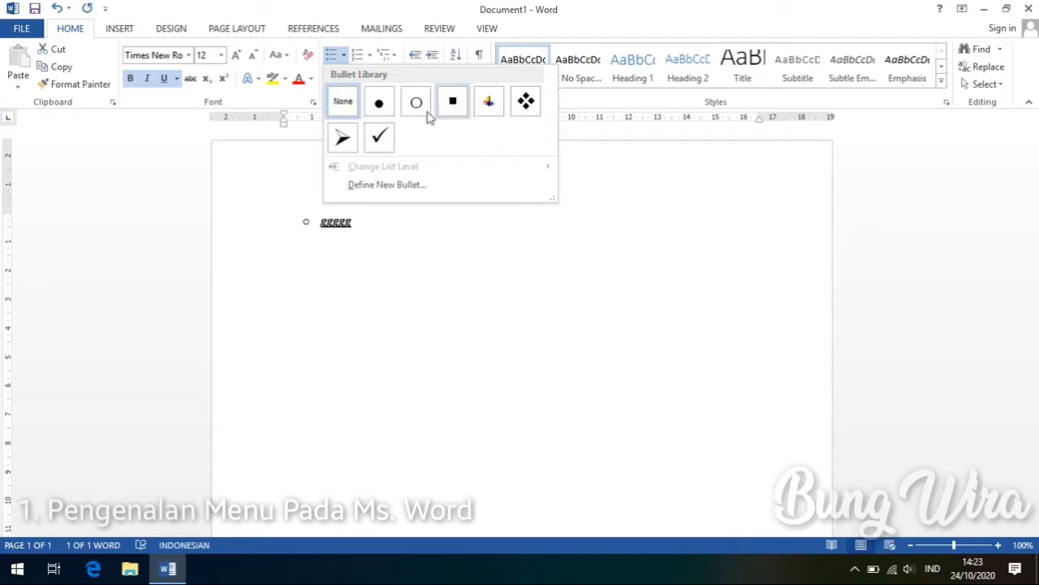
{"action": "left_click", "coordinate": [370, 56]}
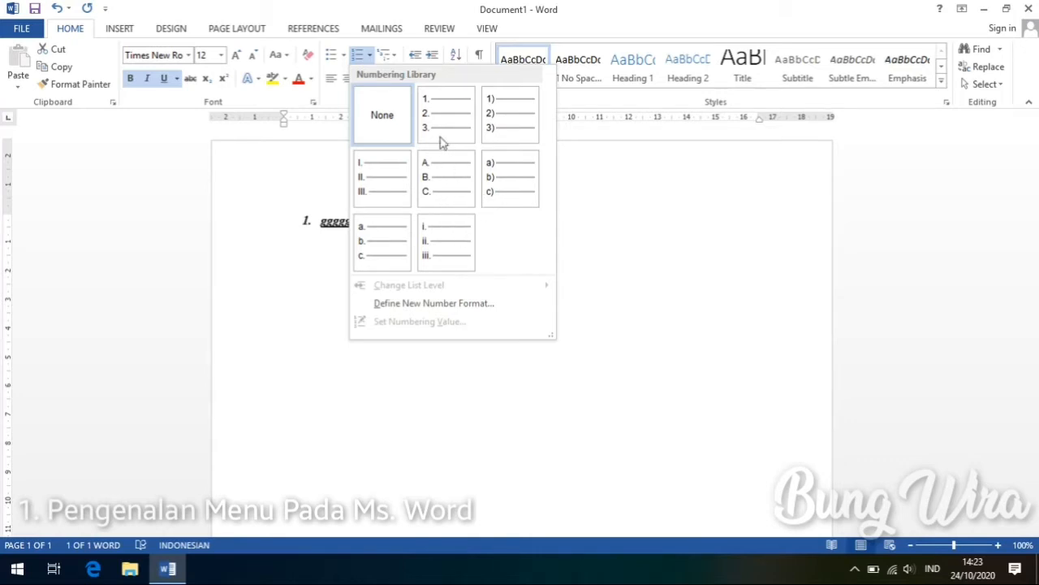
{"action": "left_click", "coordinate": [390, 56]}
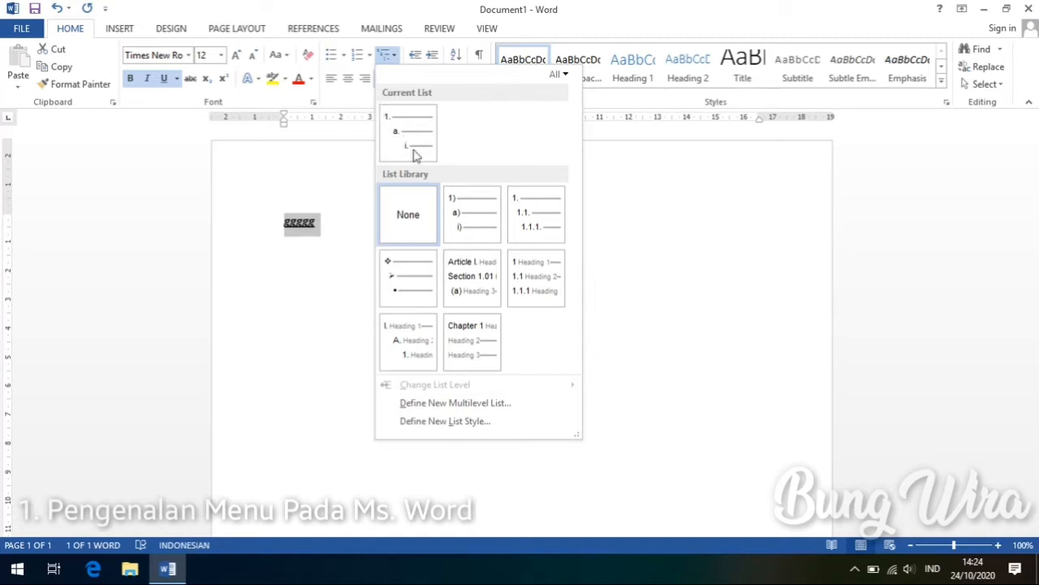
{"action": "left_click", "coordinate": [333, 112]}
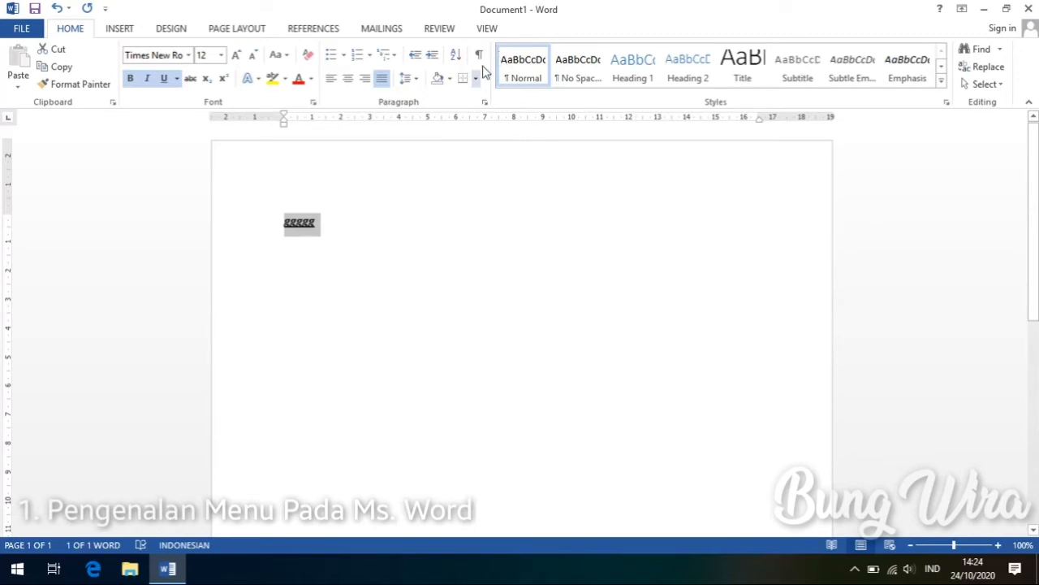
Preview the paragraph shading colours and set the sample text's line spacing to 1,15.
{"action": "left_click", "coordinate": [451, 78]}
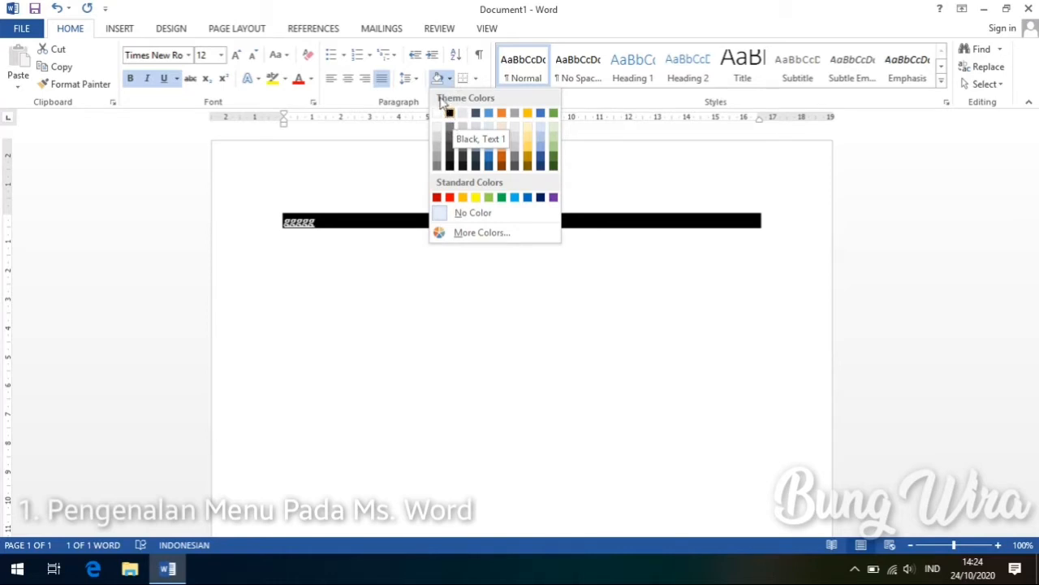
{"action": "left_click", "coordinate": [416, 79]}
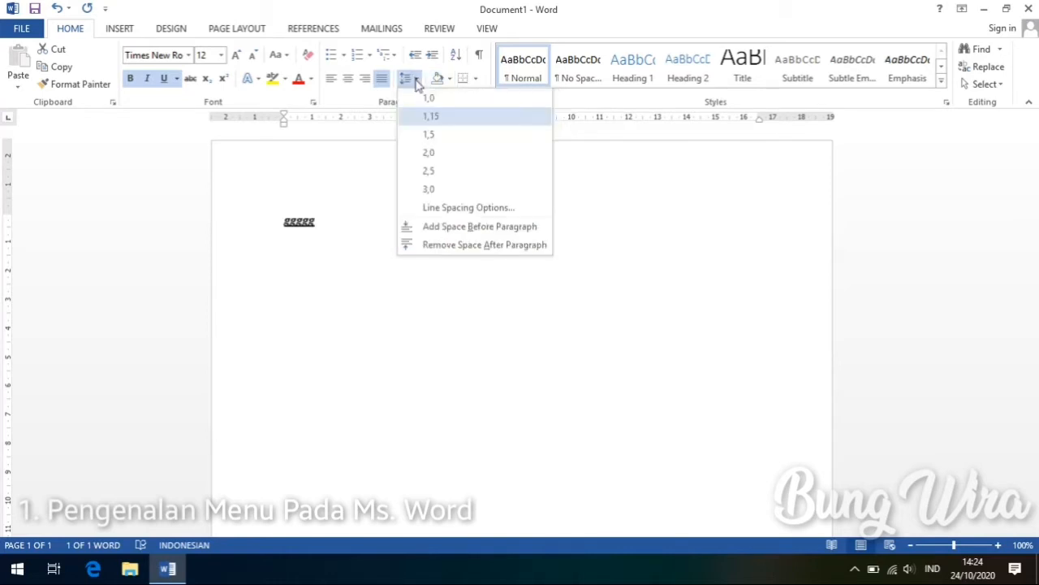
{"action": "left_click", "coordinate": [436, 119]}
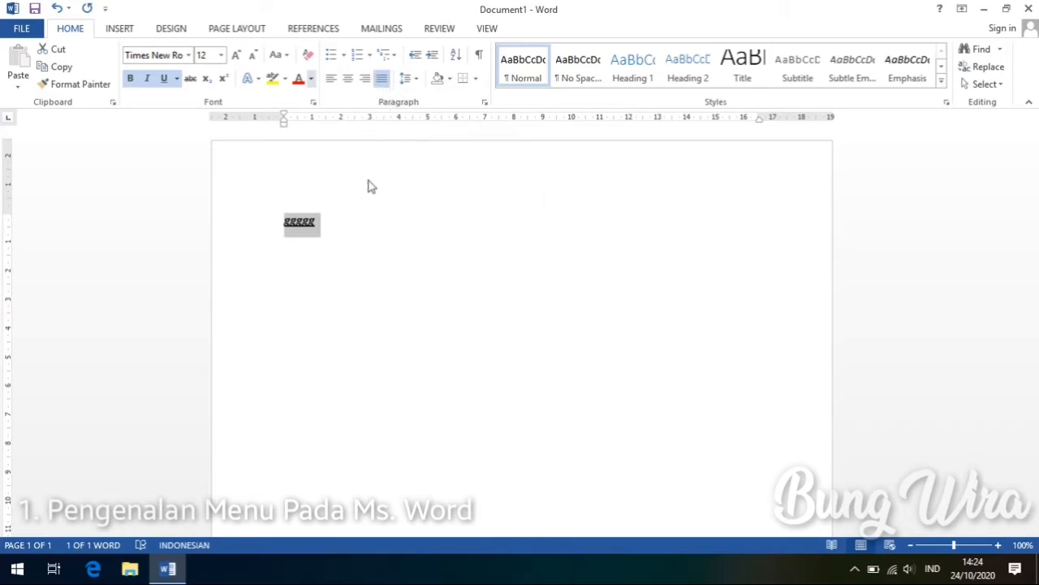
Colour the sample text yellow and highlight it, first in yellow and finally in red.
{"action": "left_click", "coordinate": [311, 79]}
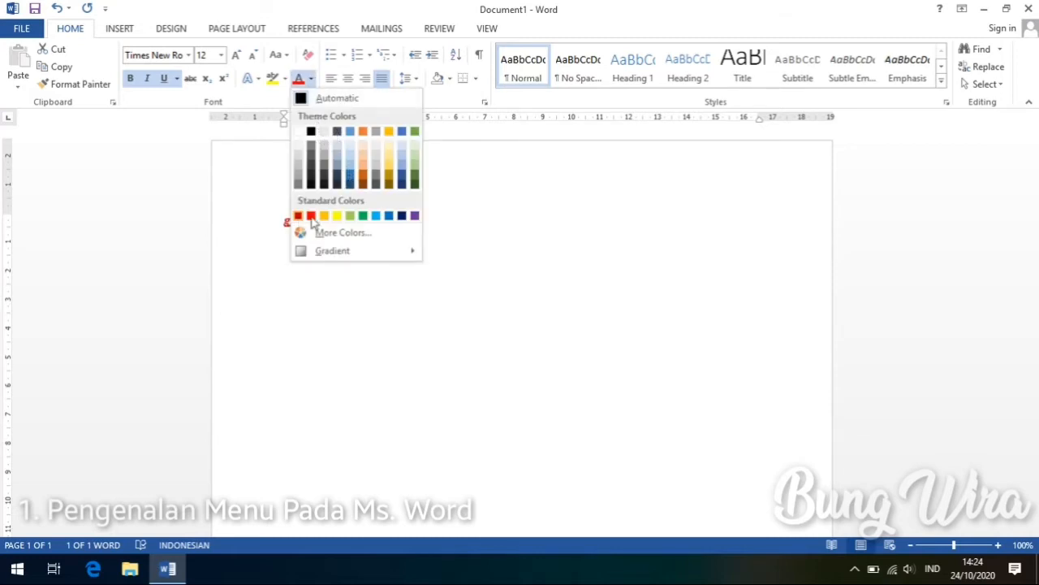
{"action": "left_click", "coordinate": [363, 216]}
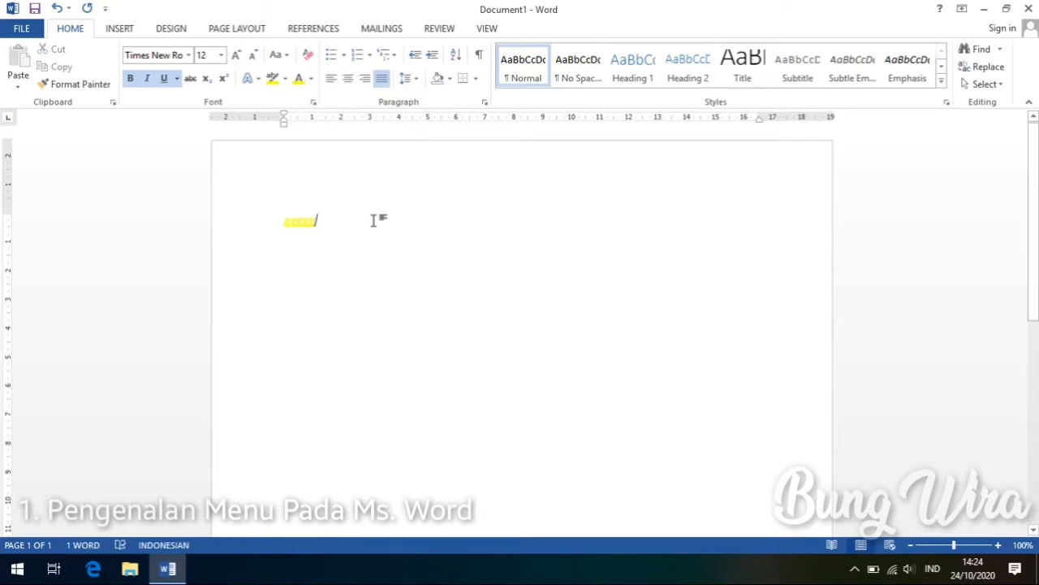
{"action": "left_click", "coordinate": [285, 78]}
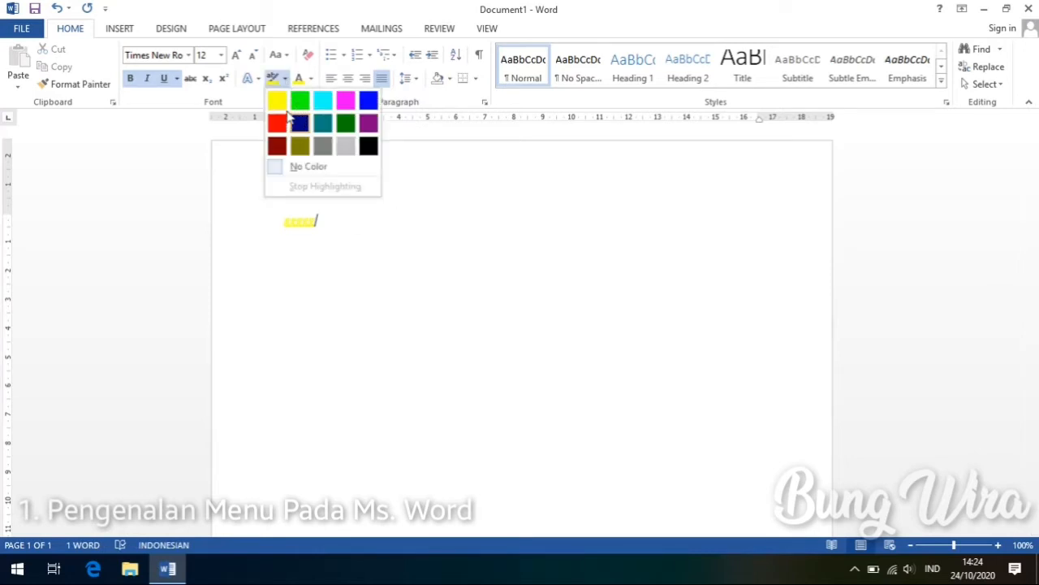
{"action": "left_click", "coordinate": [349, 237]}
{"action": "double_click", "coordinate": [339, 214]}
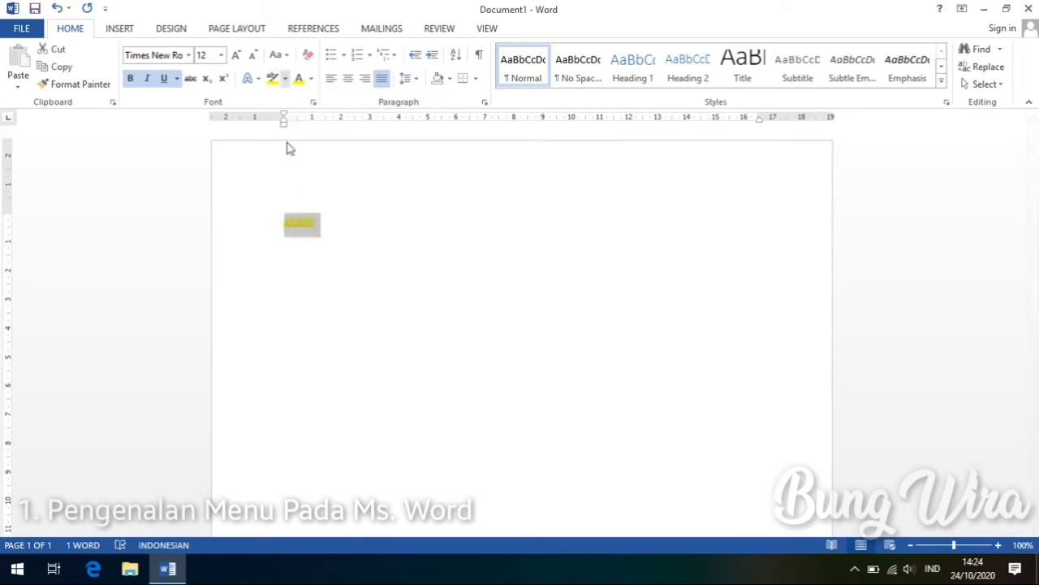
{"action": "left_click", "coordinate": [322, 143]}
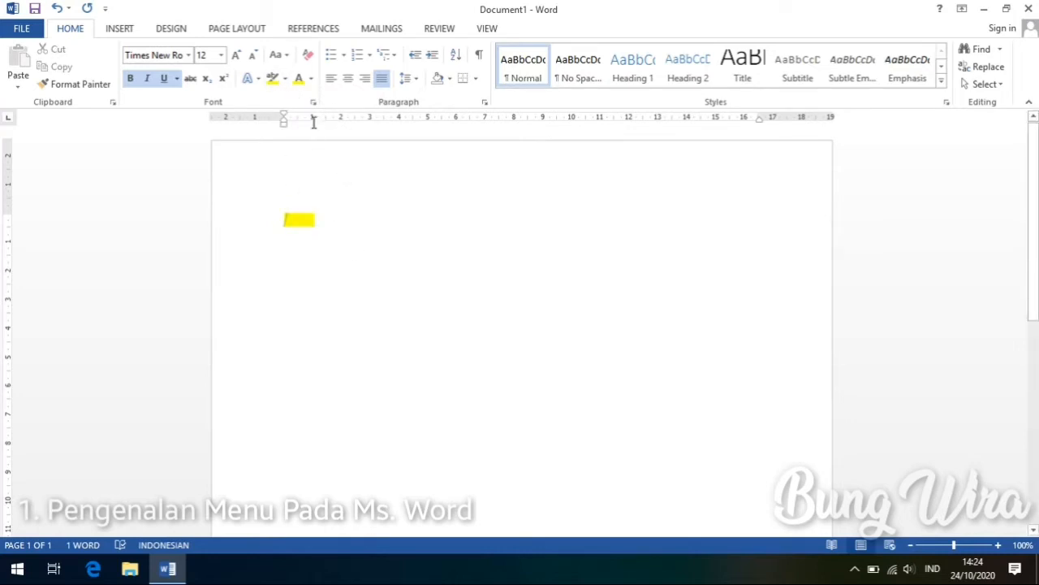
{"action": "left_click", "coordinate": [286, 79]}
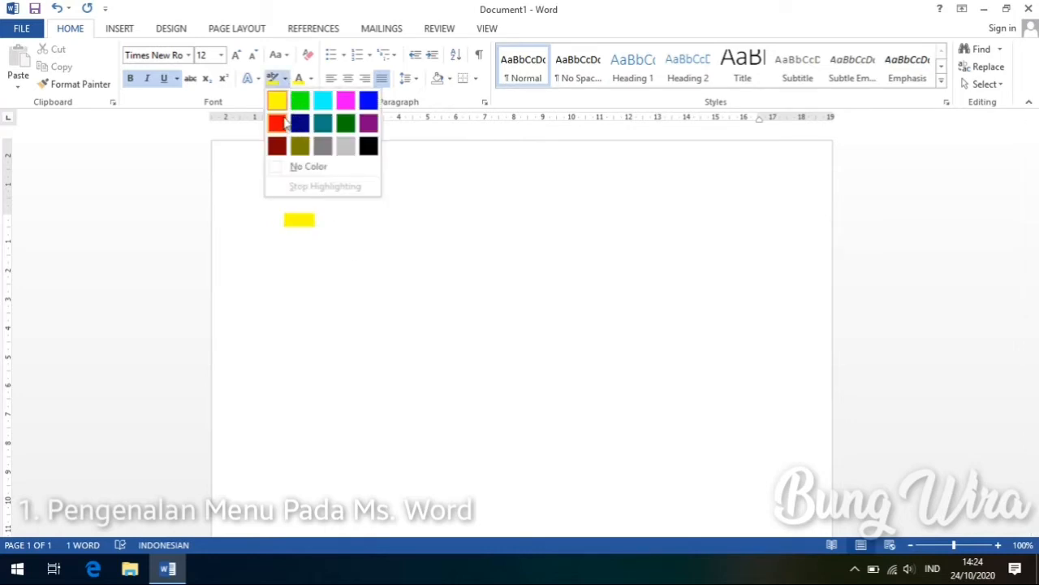
{"action": "left_click", "coordinate": [280, 122]}
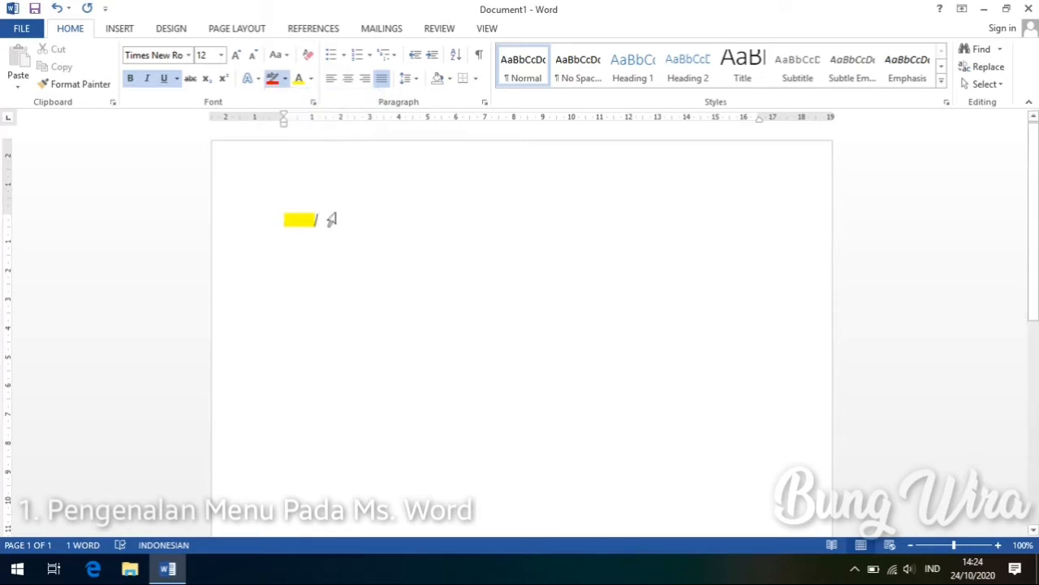
{"action": "left_click_drag", "start_coordinate": [288, 220], "coordinate": [357, 227]}
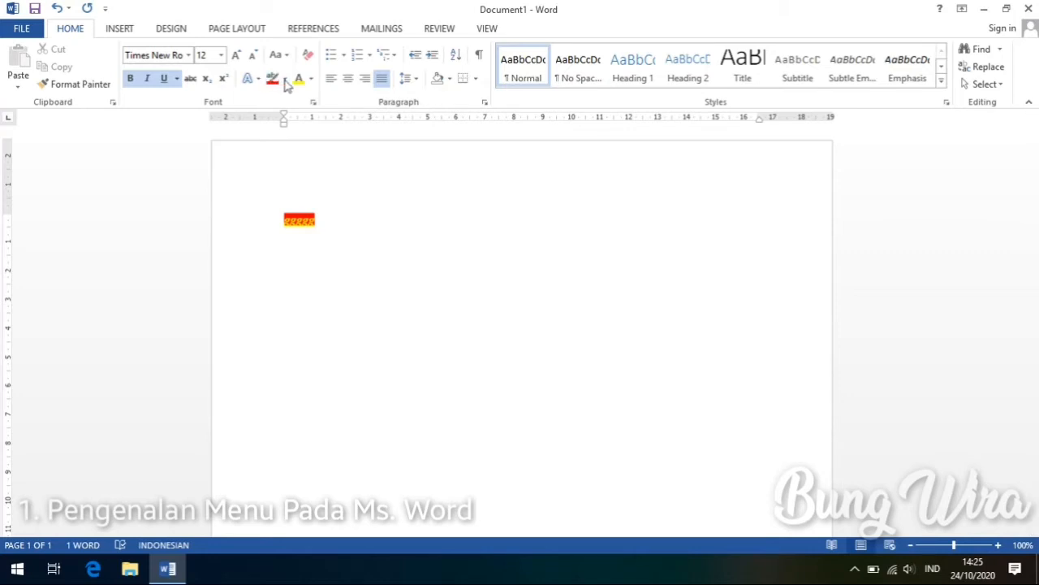
Delete the sample text and turn off bold, italic and underline.
{"action": "double_click", "coordinate": [327, 226]}
{"action": "key", "text": "Delete"}
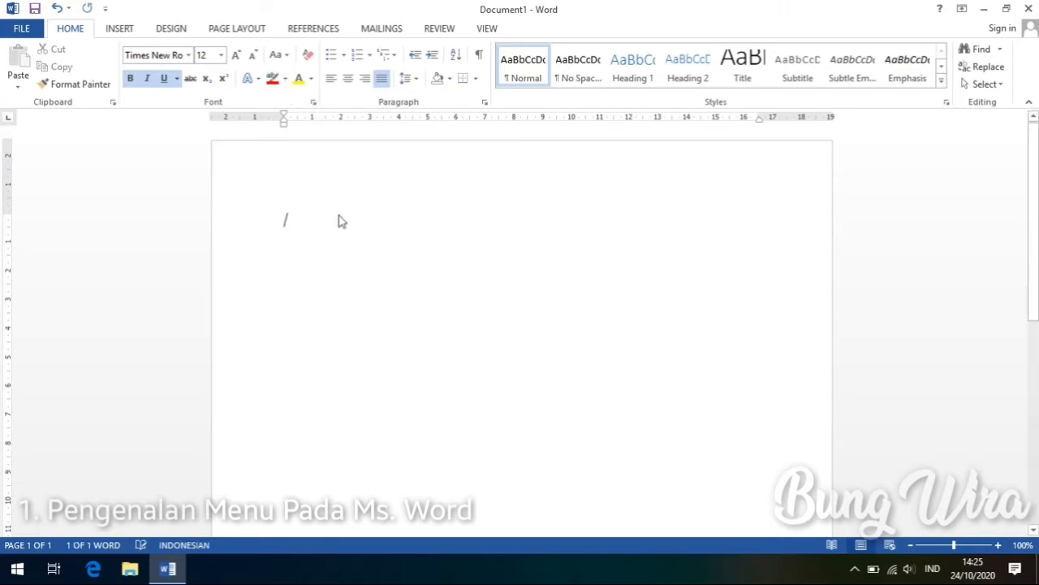
{"action": "left_click", "coordinate": [146, 82]}
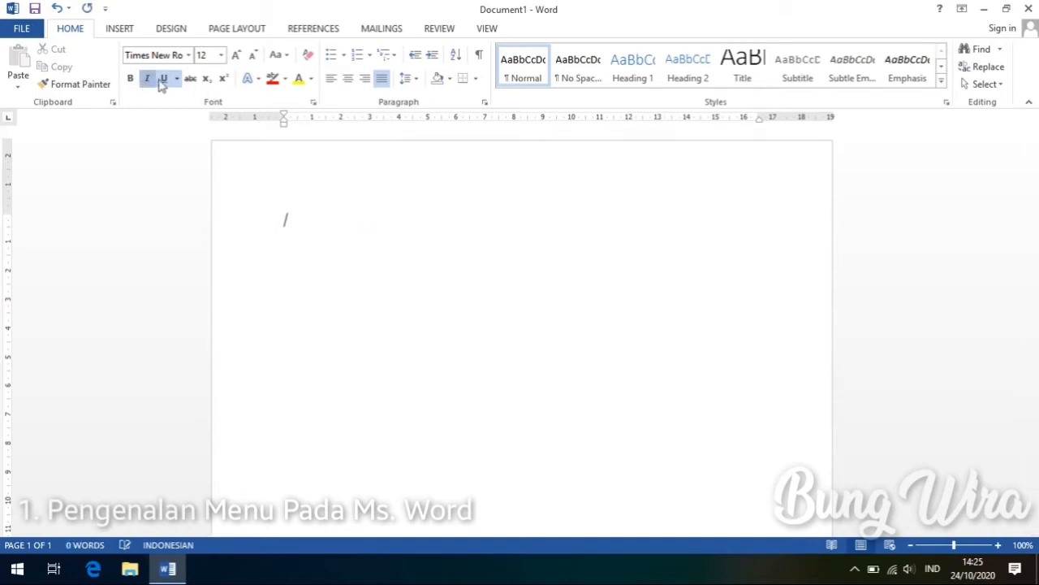
Examine the text effects gallery and the options for inserting tables and pictures from the computer.
{"action": "left_click", "coordinate": [257, 79]}
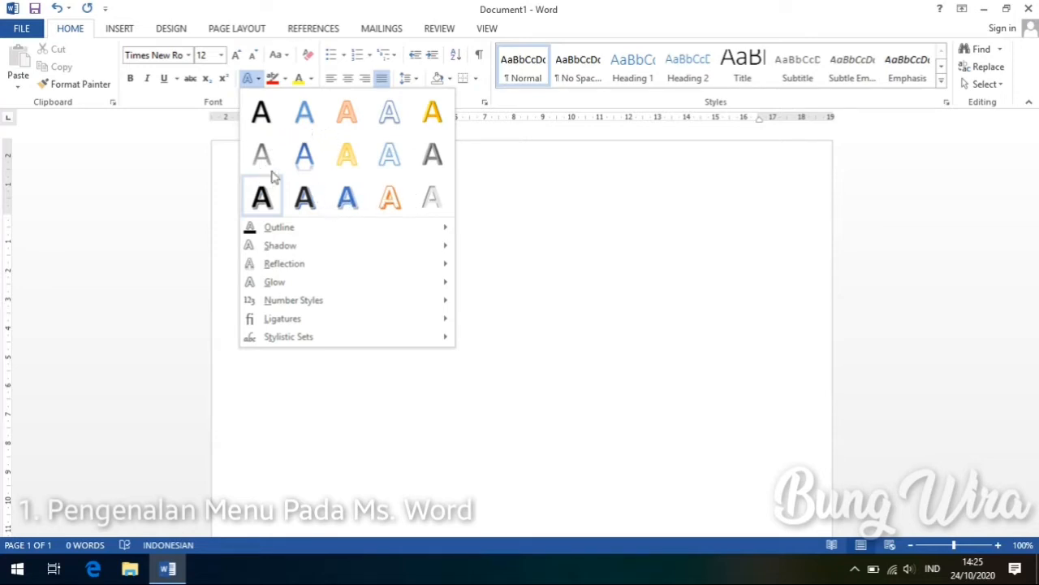
{"action": "left_click", "coordinate": [213, 116]}
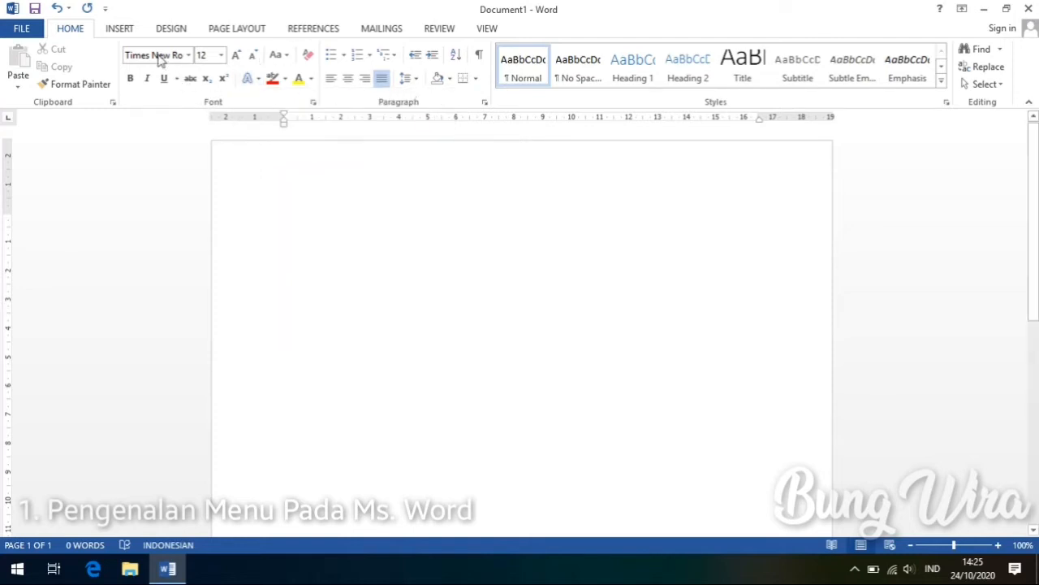
{"action": "left_click", "coordinate": [121, 29]}
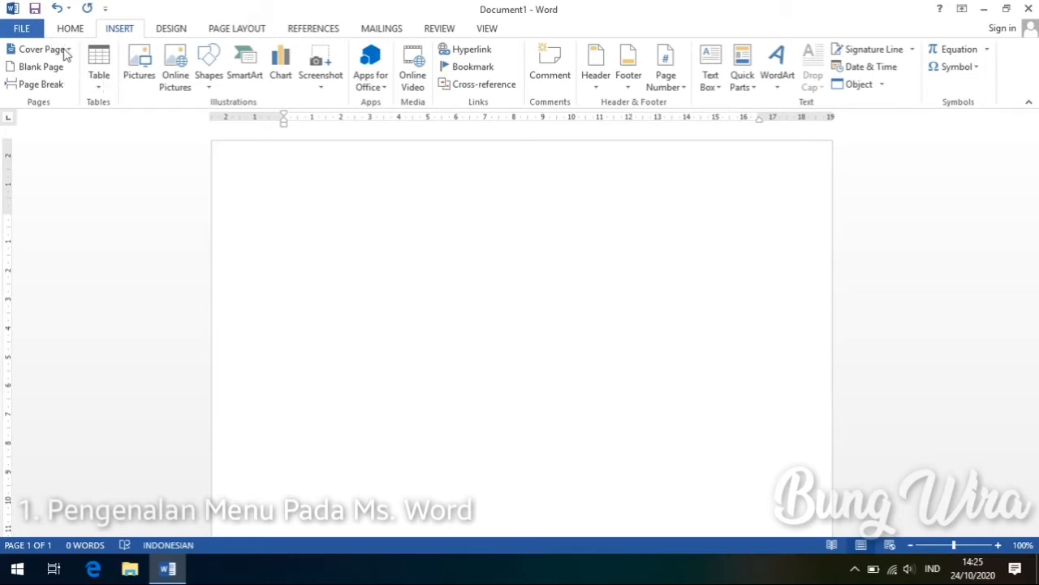
{"action": "left_click", "coordinate": [98, 78]}
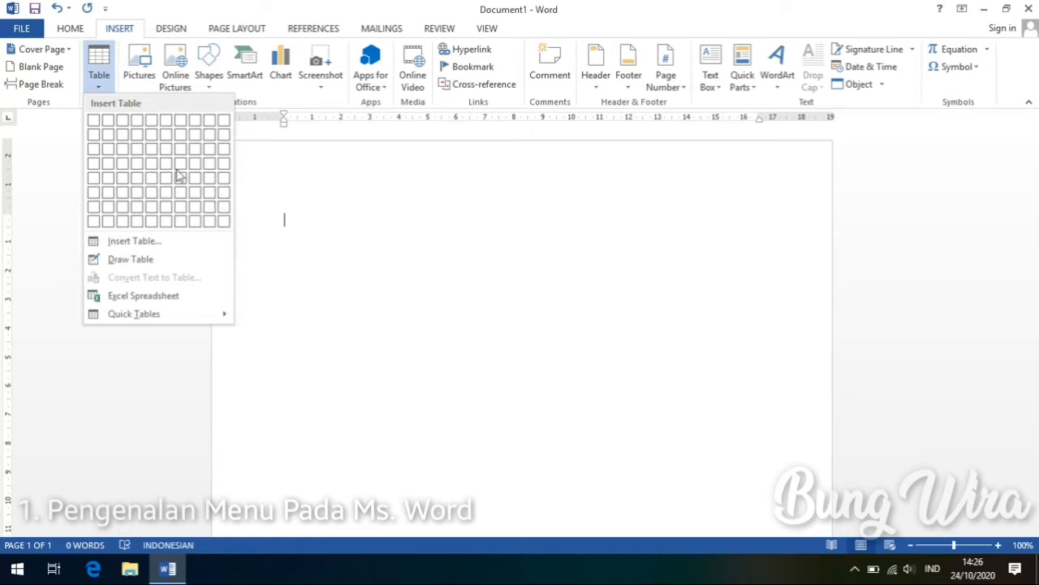
{"action": "left_click", "coordinate": [143, 76]}
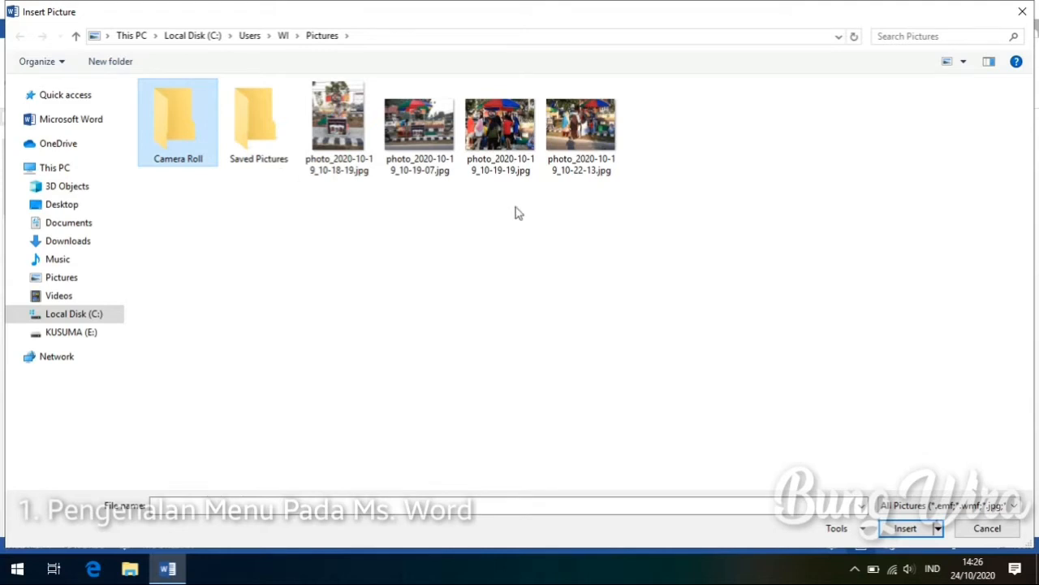
{"action": "left_click", "coordinate": [1025, 11]}
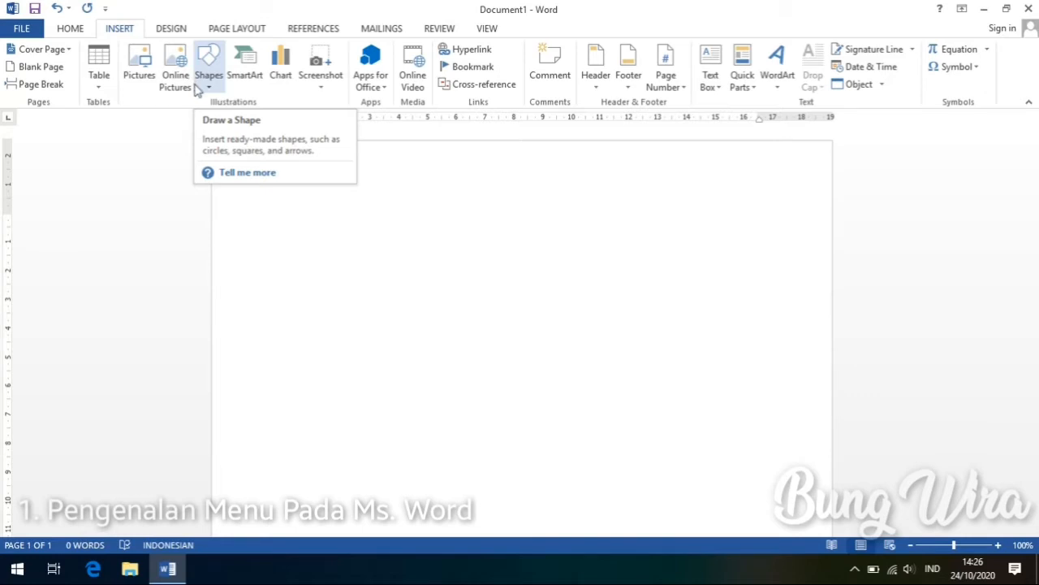
Examine the gallery of ready-made shapes and the available SmartArt graphic types.
{"action": "left_click", "coordinate": [209, 90]}
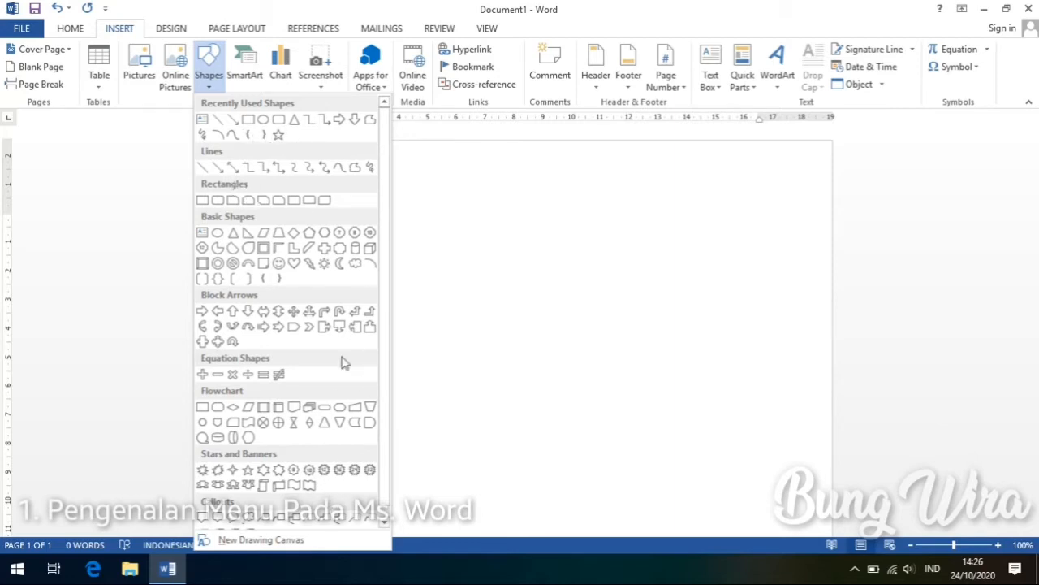
{"action": "scroll", "coordinate": [386, 303], "scroll_direction": "down", "scroll_amount": 1}
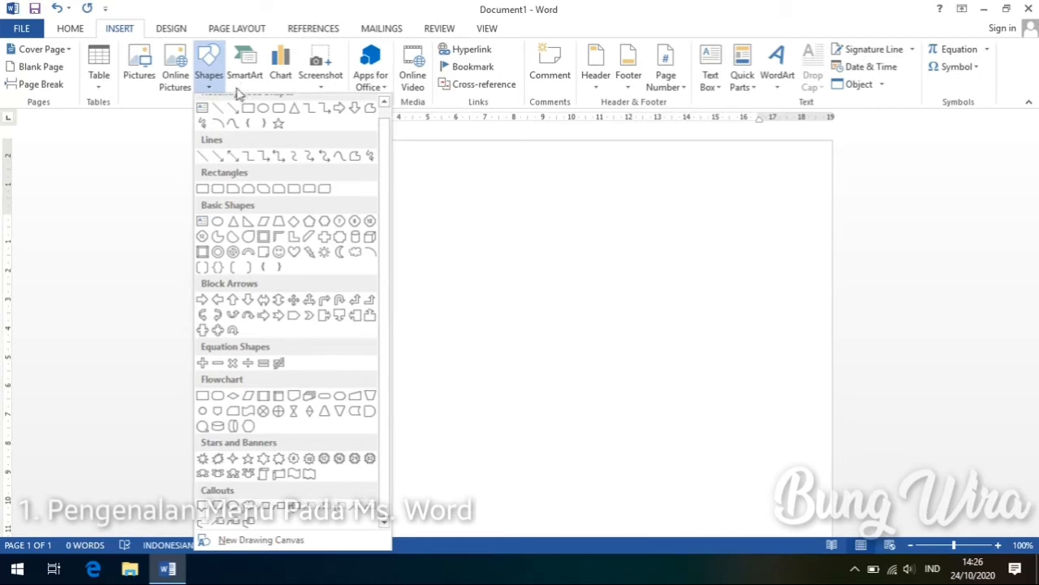
{"action": "left_click", "coordinate": [186, 138]}
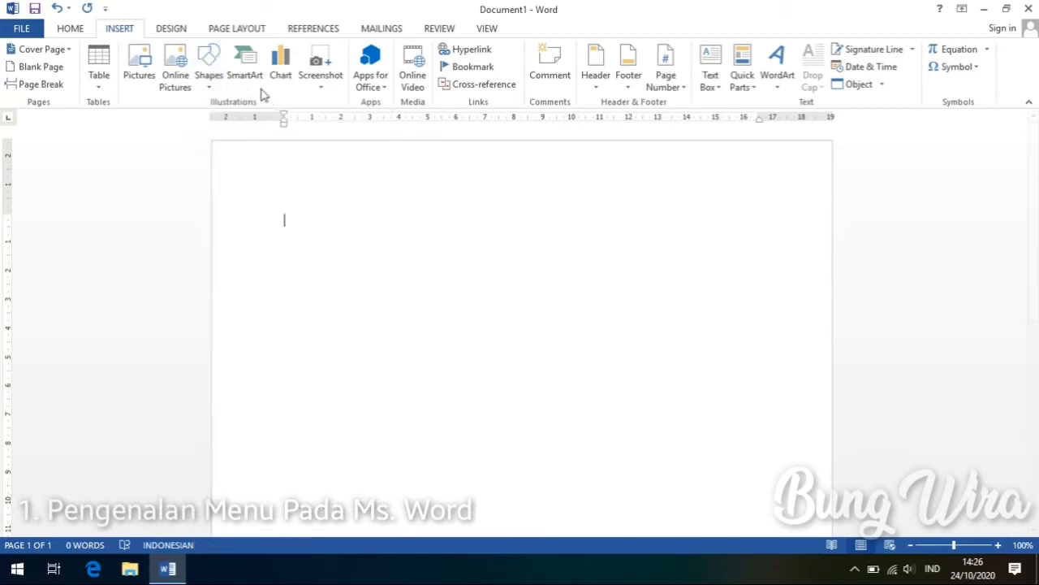
{"action": "left_click", "coordinate": [254, 89]}
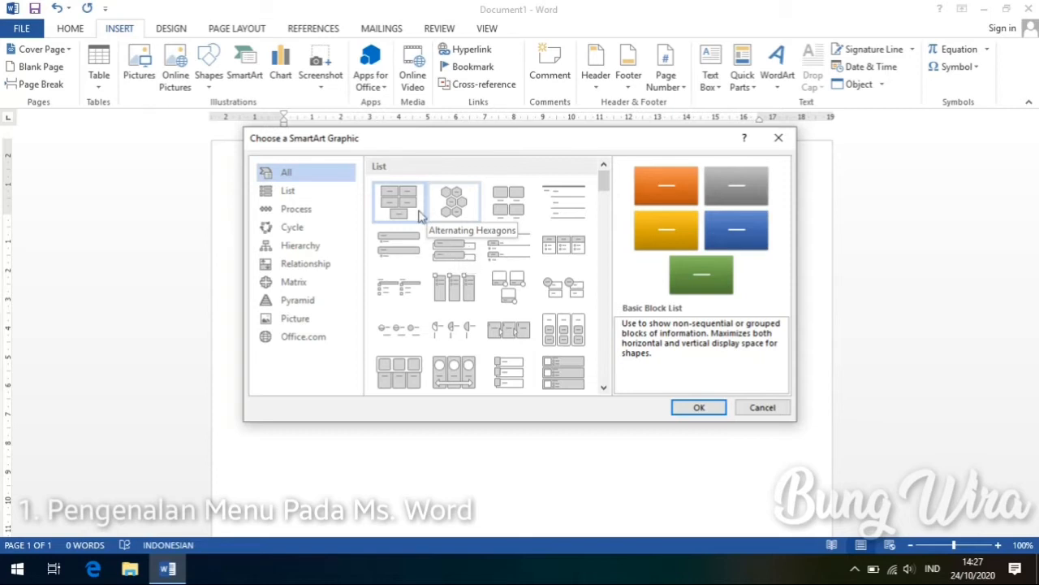
Examine the List, Process, Hierarchy and Matrix categories of SmartArt graphics and close the chooser without inserting one.
{"action": "left_click", "coordinate": [284, 192]}
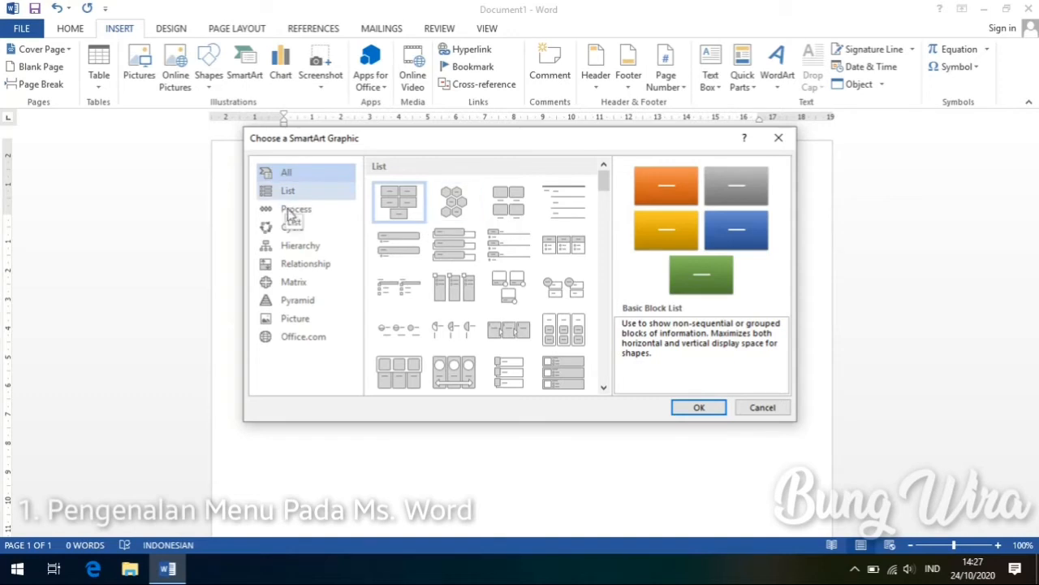
{"action": "left_click", "coordinate": [294, 210]}
{"action": "left_click", "coordinate": [302, 246]}
{"action": "left_click", "coordinate": [308, 282]}
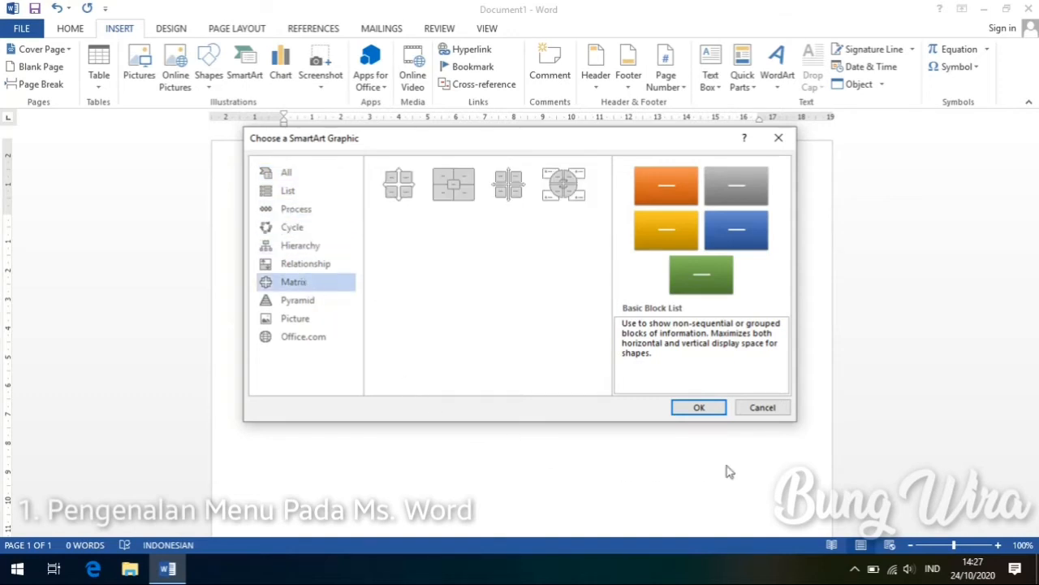
{"action": "left_click", "coordinate": [751, 408]}
Examine the available chart types and the screen clipping option without inserting anything.
{"action": "left_click", "coordinate": [289, 83]}
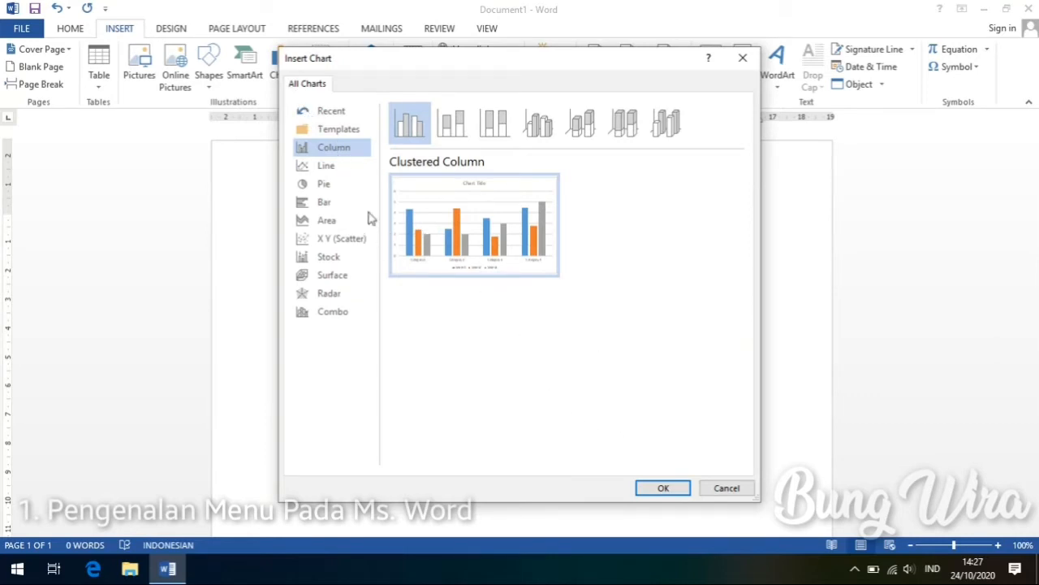
{"action": "left_click", "coordinate": [736, 486]}
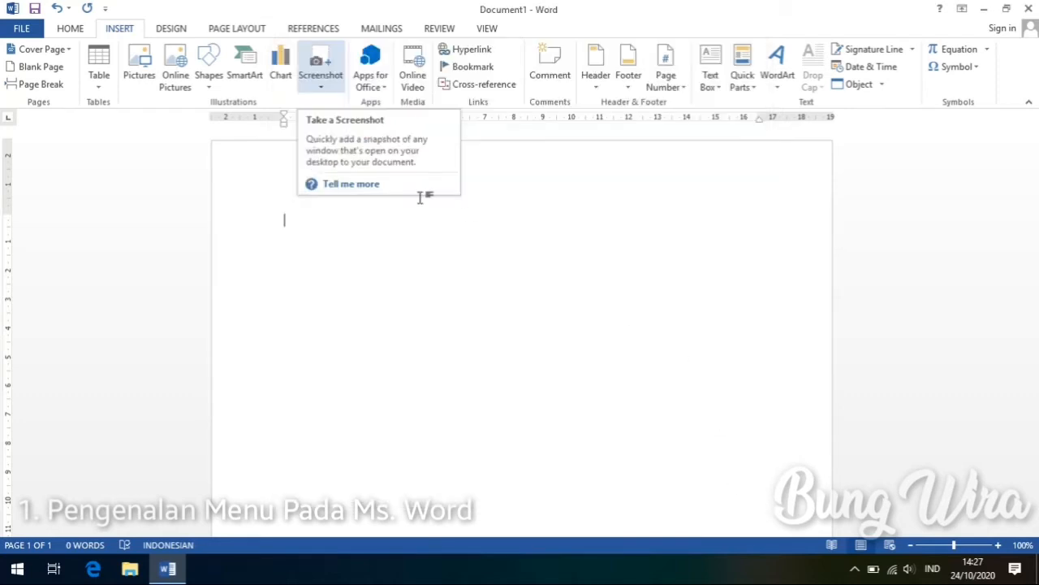
{"action": "left_click", "coordinate": [326, 87]}
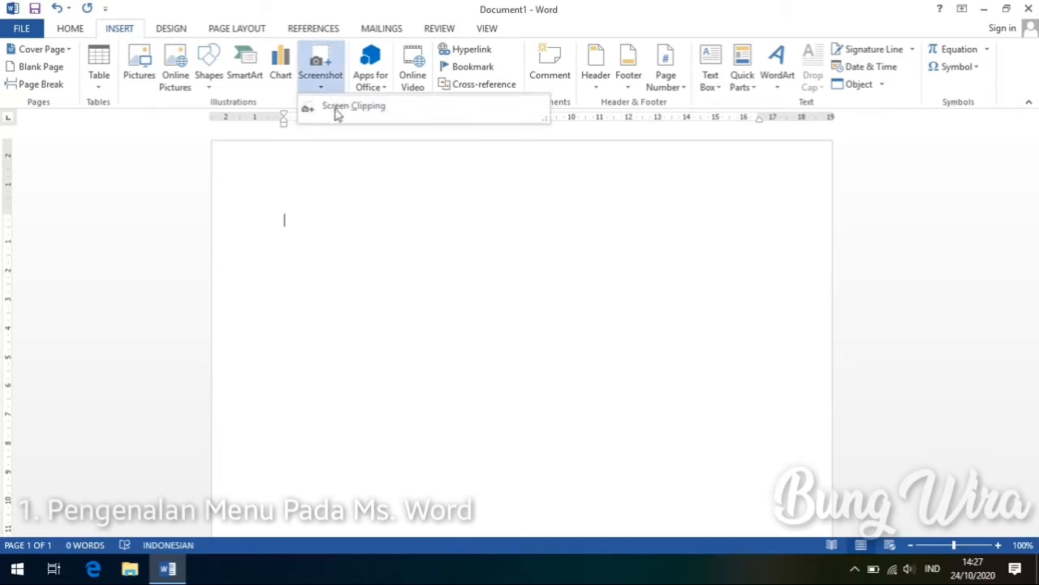
{"action": "left_click", "coordinate": [364, 188]}
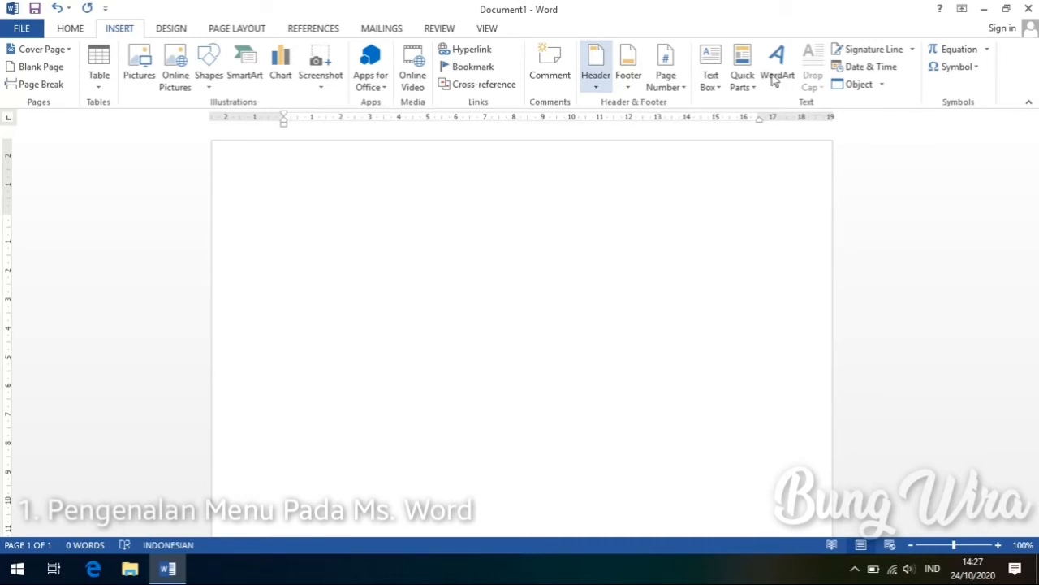
Examine the built-in header designs, open the page's header area for editing and return to the body.
{"action": "left_click", "coordinate": [597, 89]}
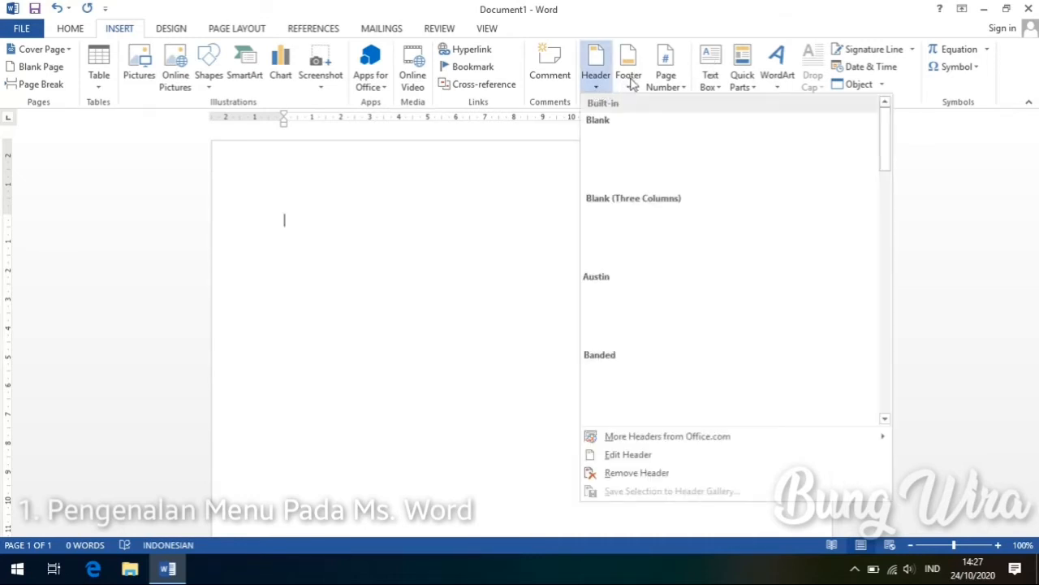
{"action": "left_click", "coordinate": [471, 268]}
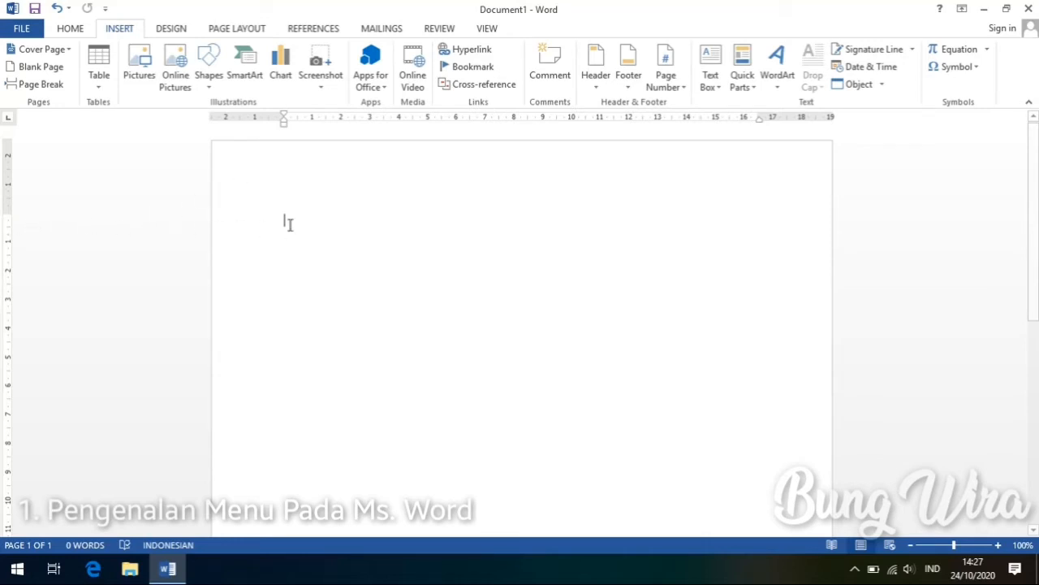
{"action": "double_click", "coordinate": [299, 188]}
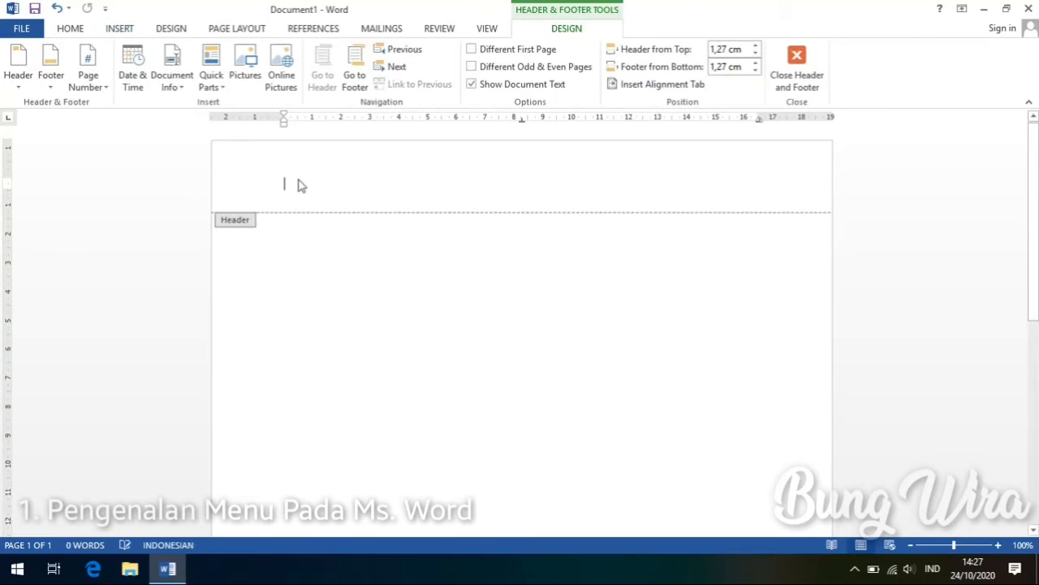
{"action": "scroll", "coordinate": [392, 264], "scroll_direction": "down", "scroll_amount": 3}
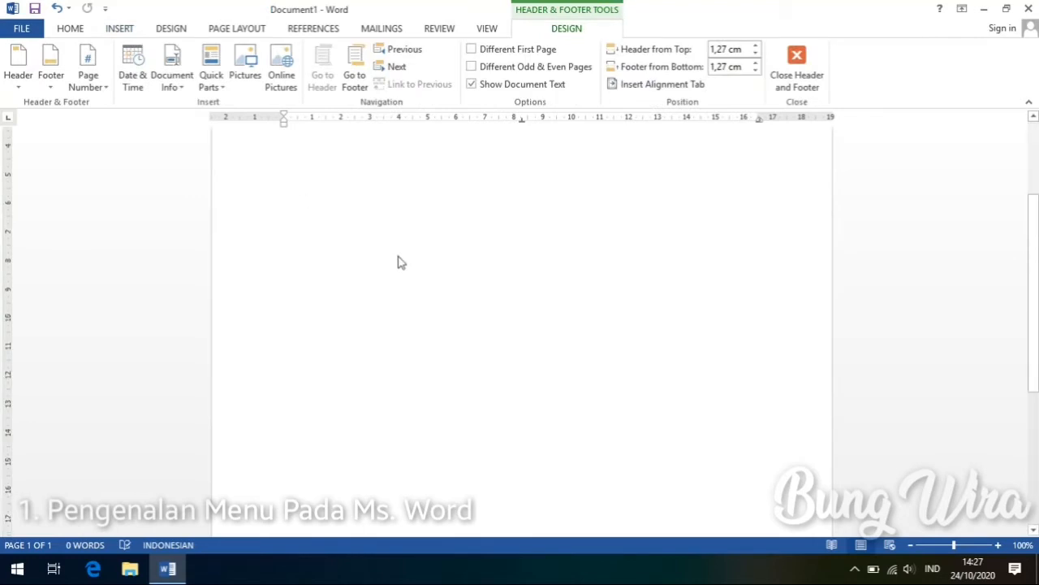
{"action": "double_click", "coordinate": [398, 262]}
Examine the lower end of the page where the footer goes and the built-in footer designs.
{"action": "scroll", "coordinate": [401, 252], "scroll_direction": "down", "scroll_amount": 8}
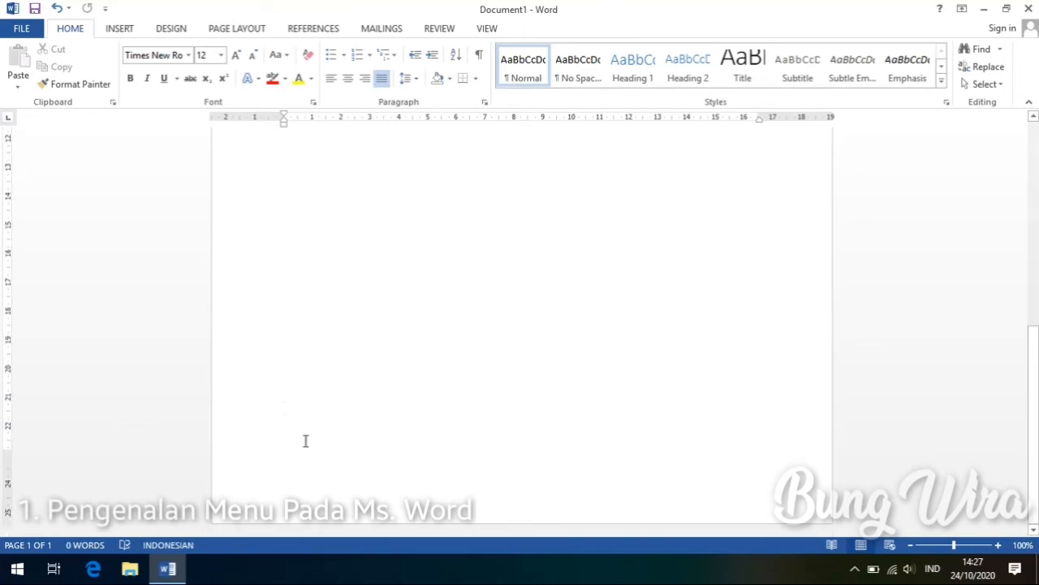
{"action": "key", "text": "ctrl+l"}
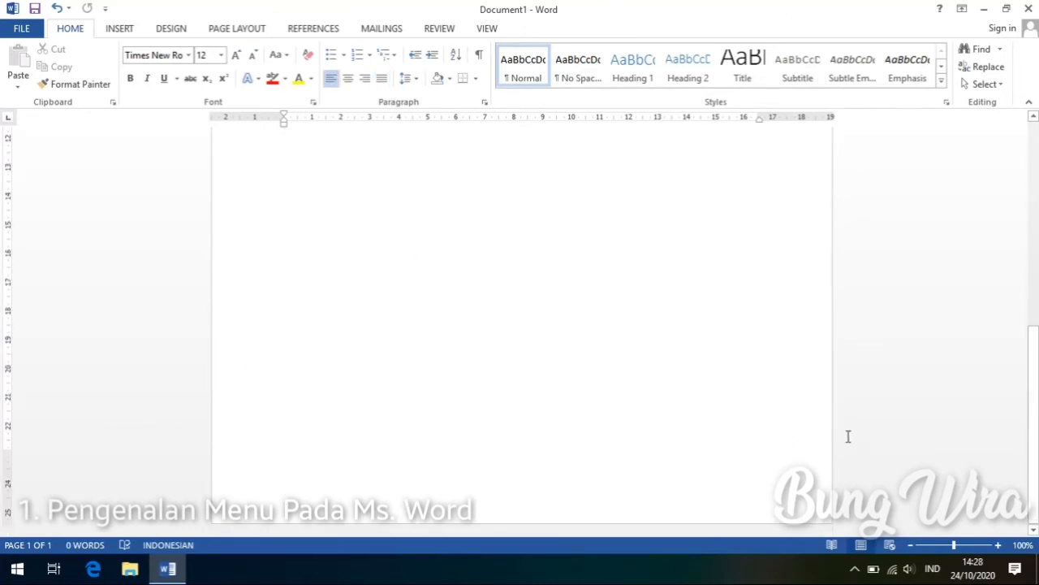
{"action": "scroll", "coordinate": [745, 505], "scroll_direction": "up", "scroll_amount": 7}
{"action": "double_click", "coordinate": [745, 506]}
{"action": "scroll", "coordinate": [519, 325], "scroll_direction": "down", "scroll_amount": 7}
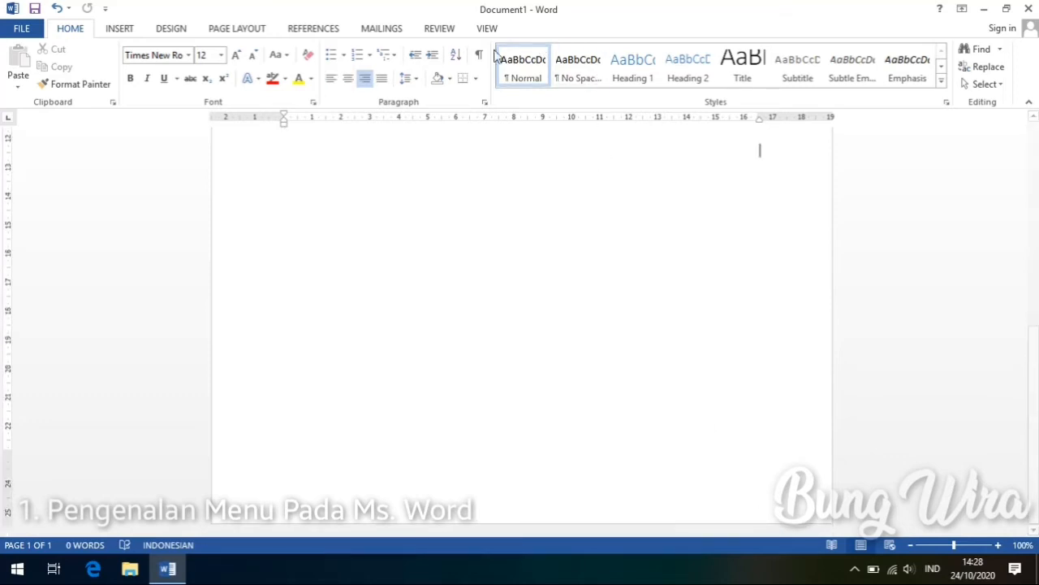
{"action": "left_click", "coordinate": [120, 31]}
{"action": "left_click", "coordinate": [629, 82]}
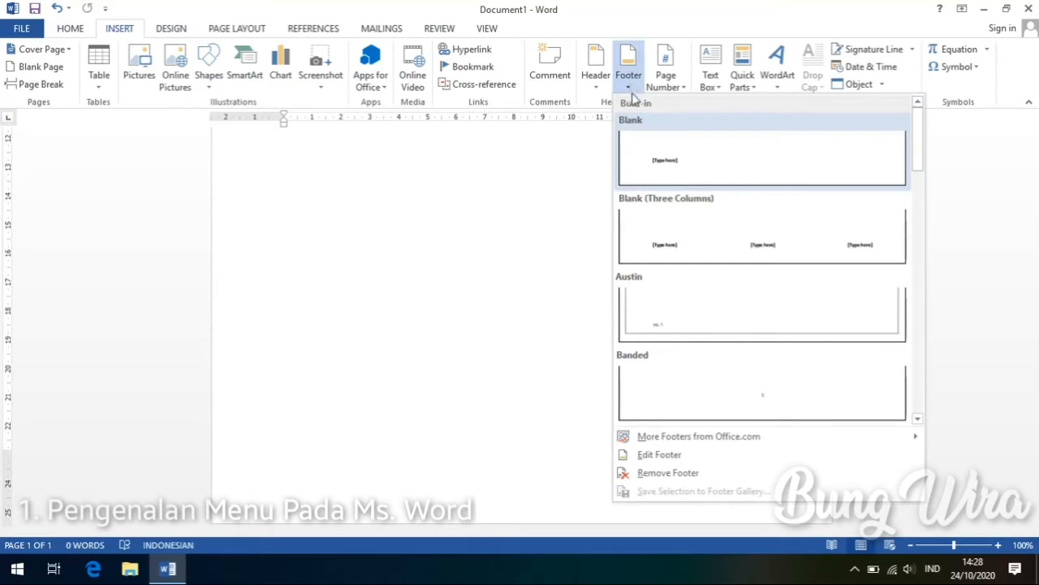
{"action": "left_click", "coordinate": [642, 162]}
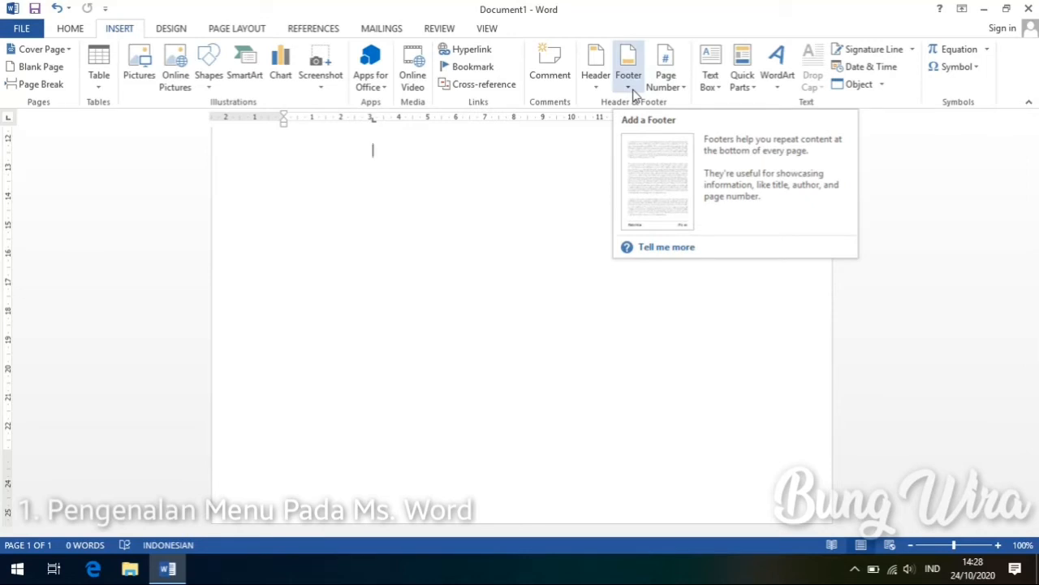
Examine the page number placement options and the gallery of built-in text boxes.
{"action": "left_click", "coordinate": [672, 84]}
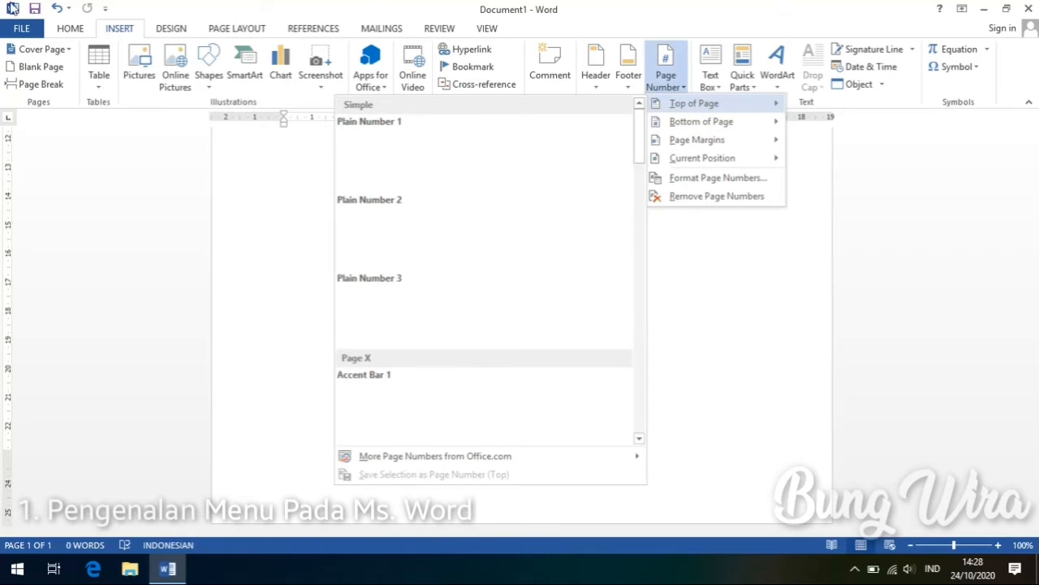
{"action": "left_click", "coordinate": [674, 87]}
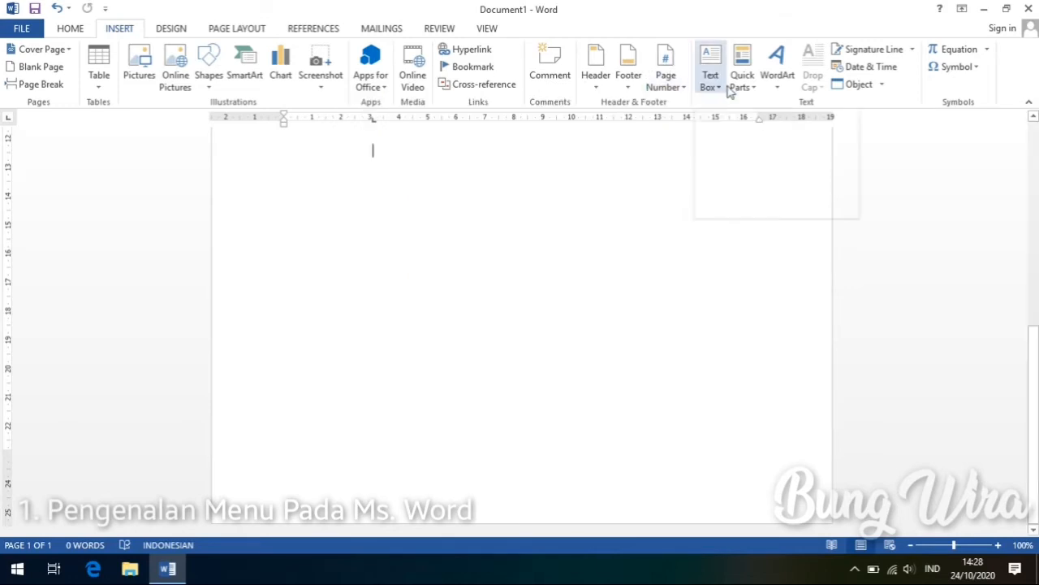
{"action": "left_click", "coordinate": [720, 88]}
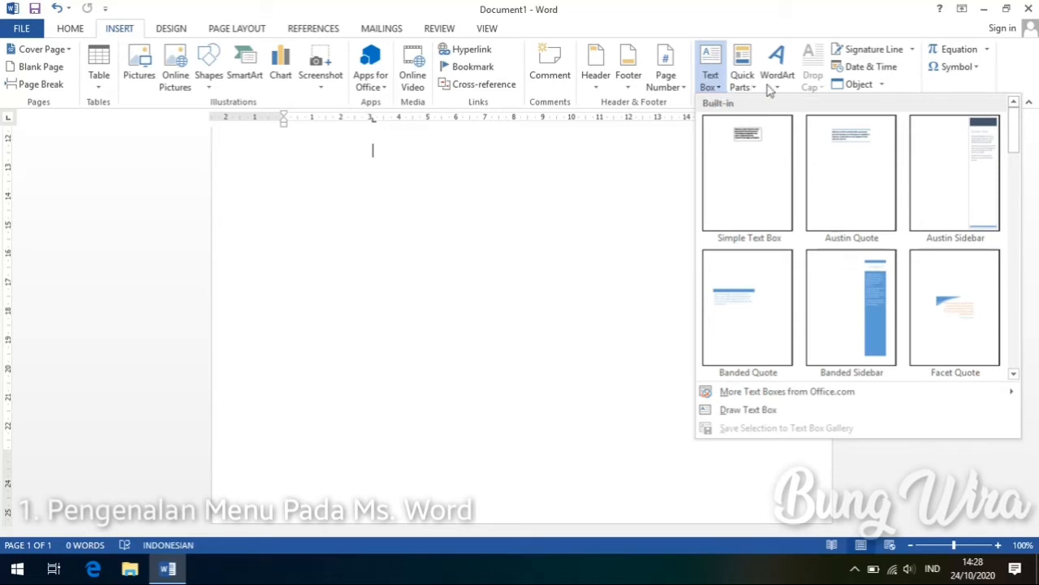
{"action": "left_click", "coordinate": [929, 88]}
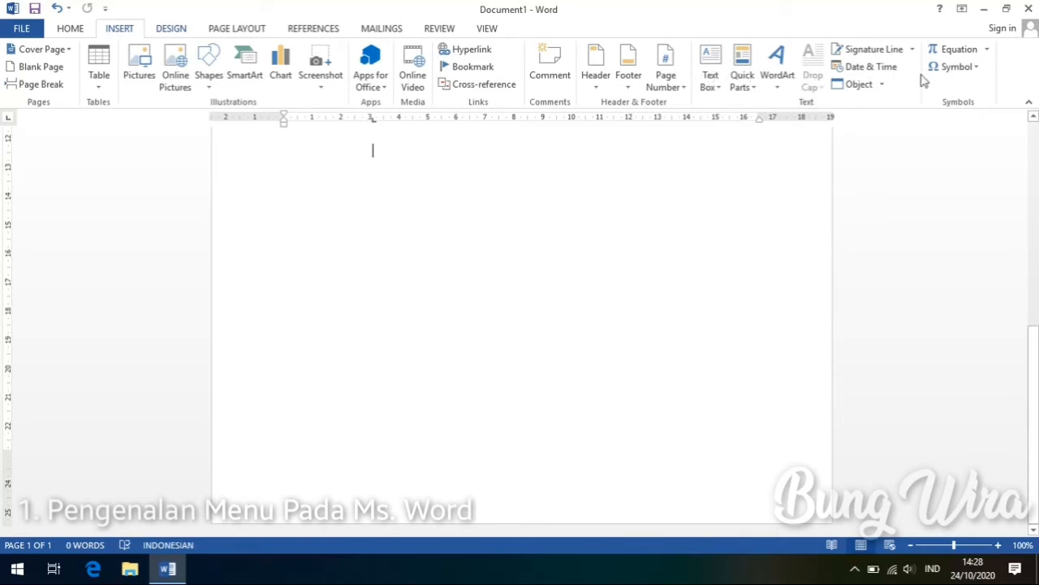
Examine the document formatting designs, the preset page margins and the portrait and landscape orientation options.
{"action": "left_click", "coordinate": [172, 30]}
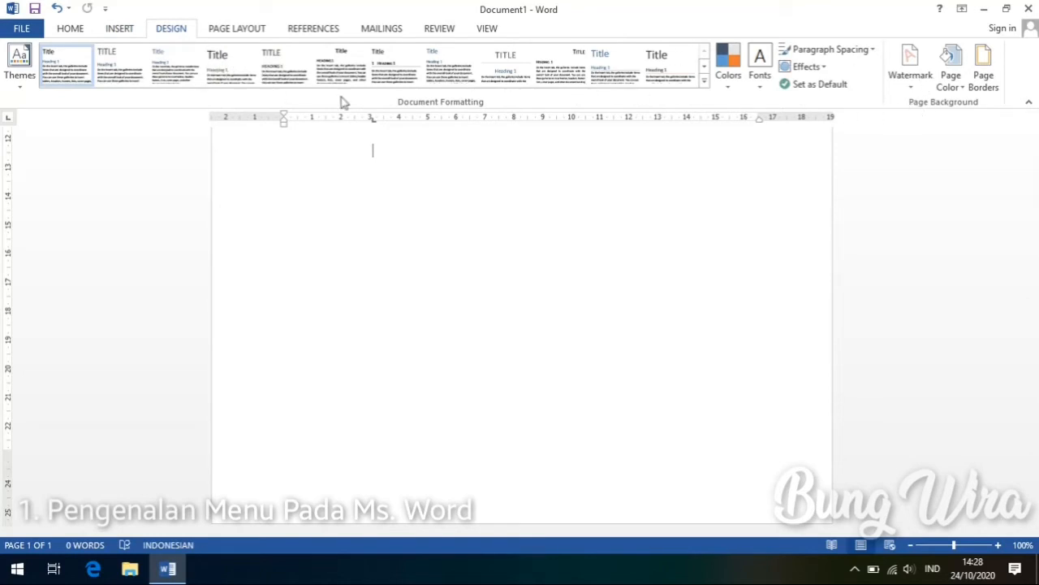
{"action": "left_click", "coordinate": [248, 32]}
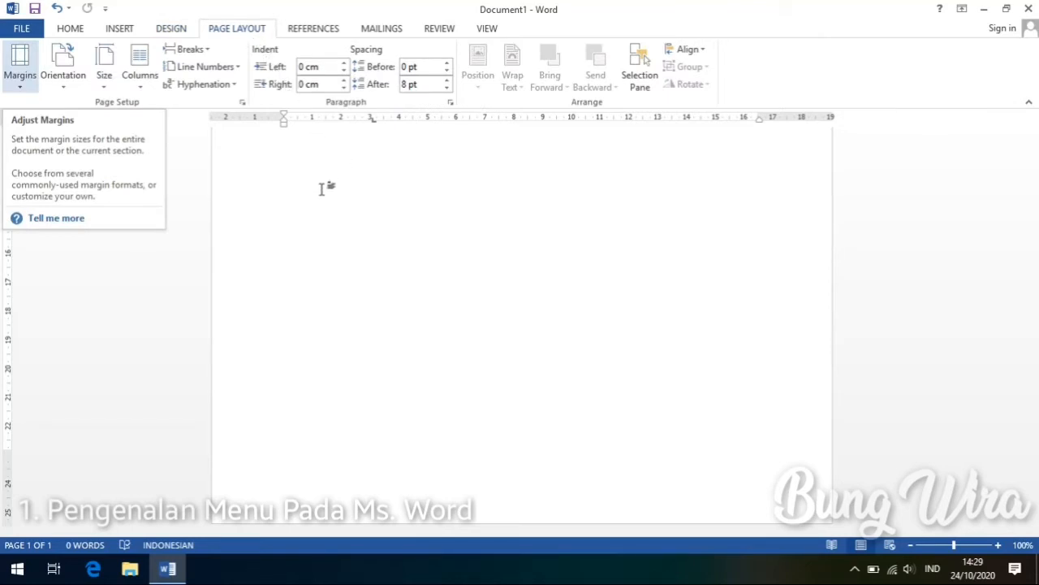
{"action": "left_click", "coordinate": [20, 81]}
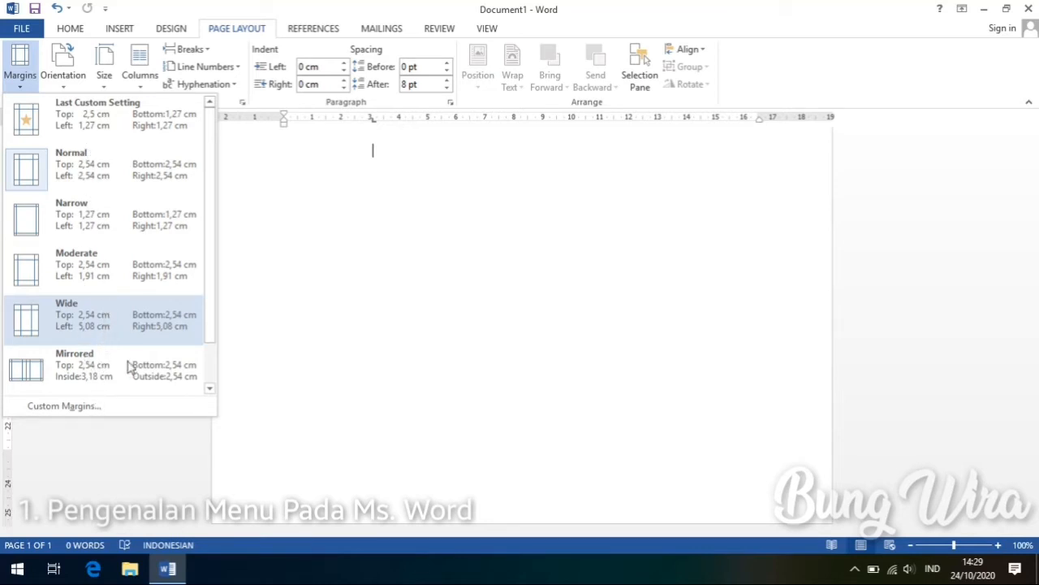
{"action": "left_click", "coordinate": [73, 86]}
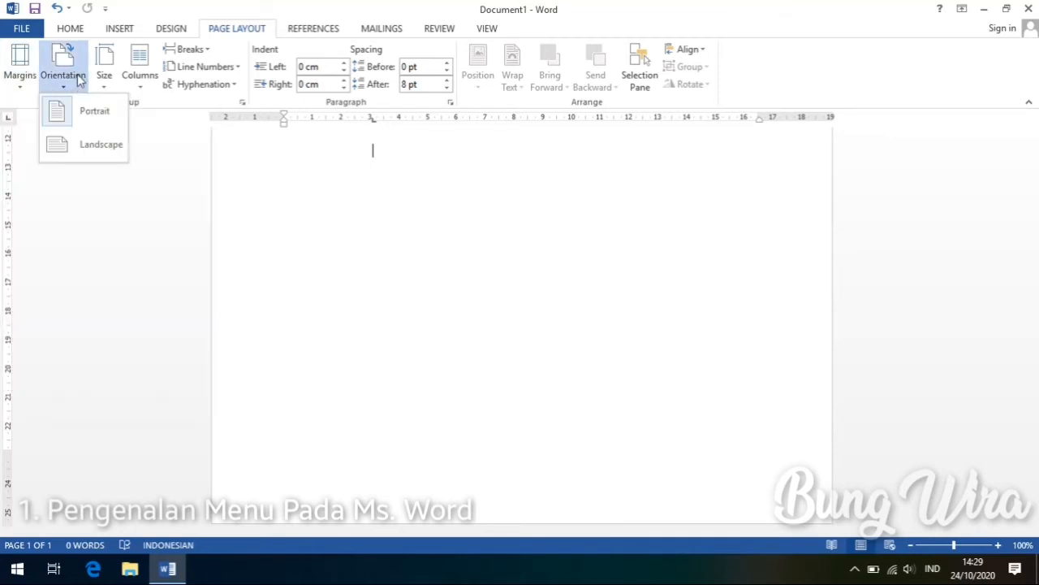
{"action": "left_click", "coordinate": [389, 205]}
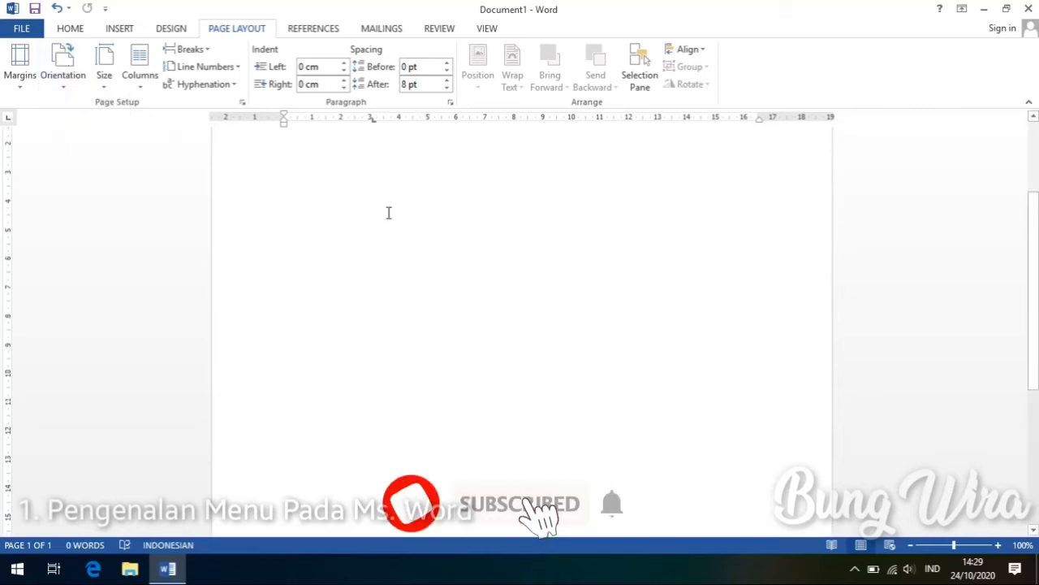
Set the document's paper size to A4.
{"action": "scroll", "coordinate": [389, 213], "scroll_direction": "up", "scroll_amount": 3}
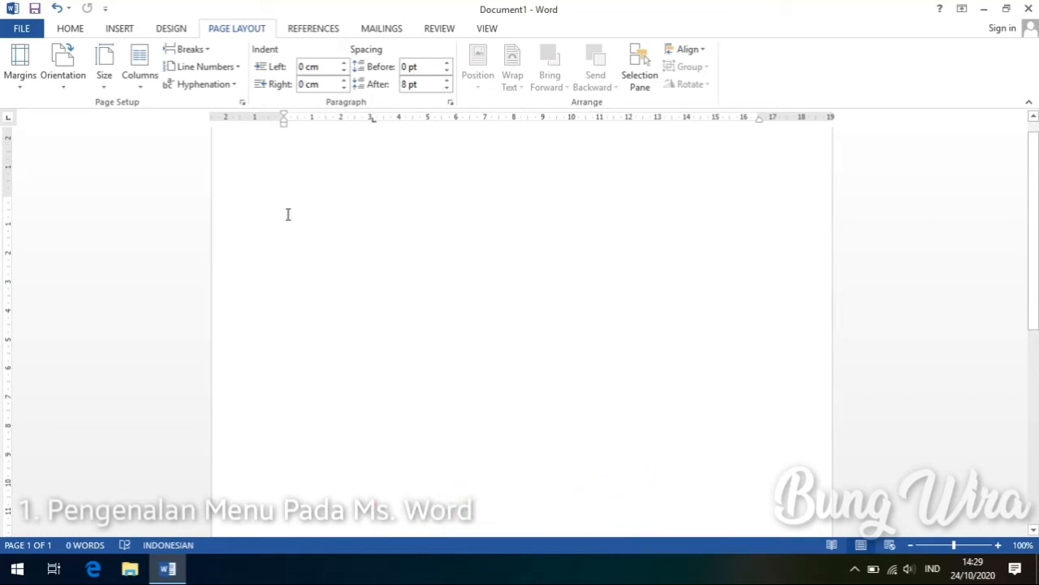
{"action": "scroll", "coordinate": [300, 227], "scroll_direction": "up", "scroll_amount": 1}
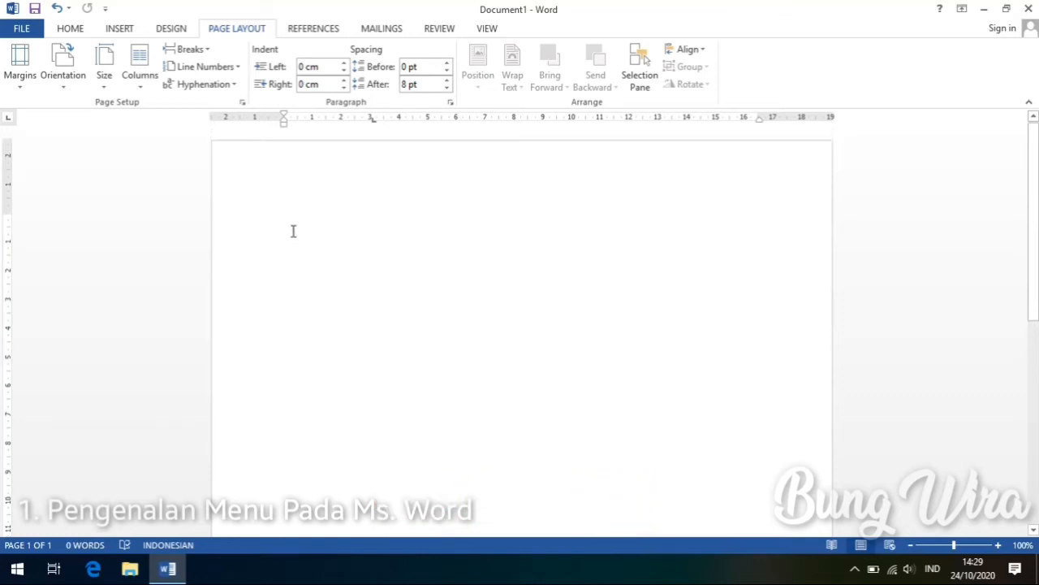
{"action": "left_click", "coordinate": [104, 88]}
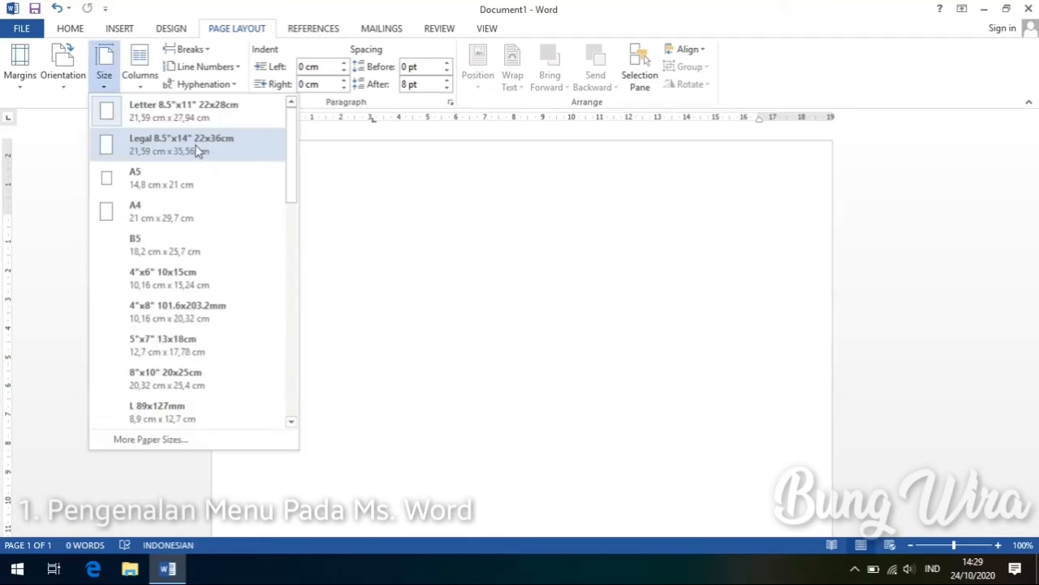
{"action": "left_click", "coordinate": [186, 213]}
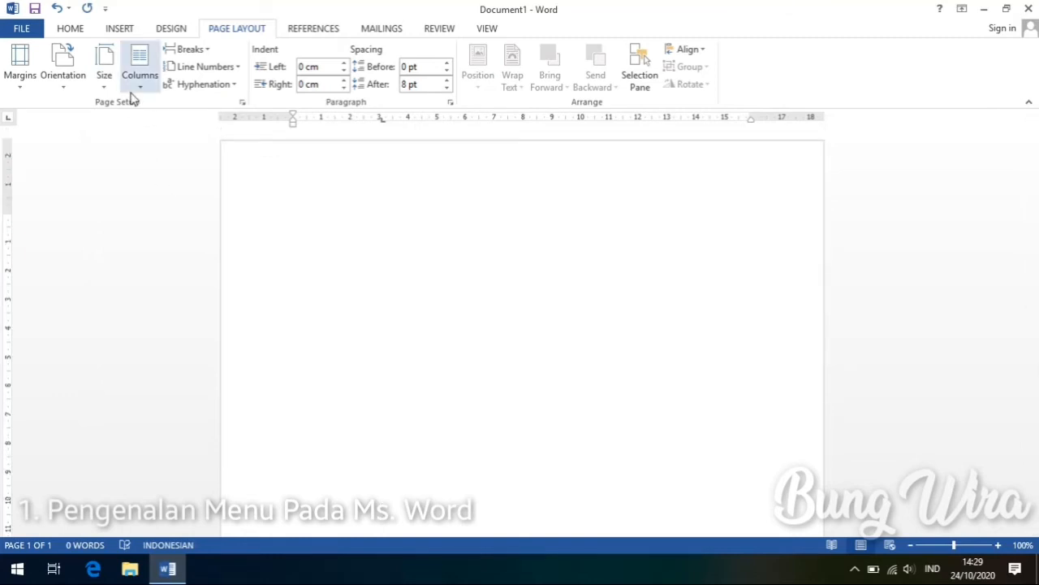
Examine the full list of paper sizes and the detailed paper settings, leaving them without changes.
{"action": "left_click", "coordinate": [104, 72]}
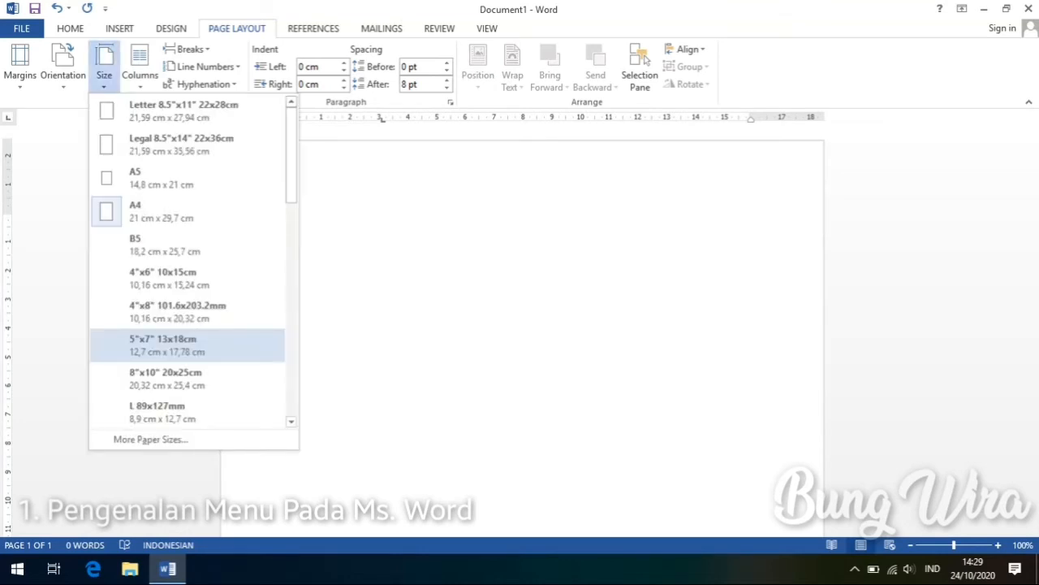
{"action": "scroll", "coordinate": [177, 344], "scroll_direction": "down", "scroll_amount": 10}
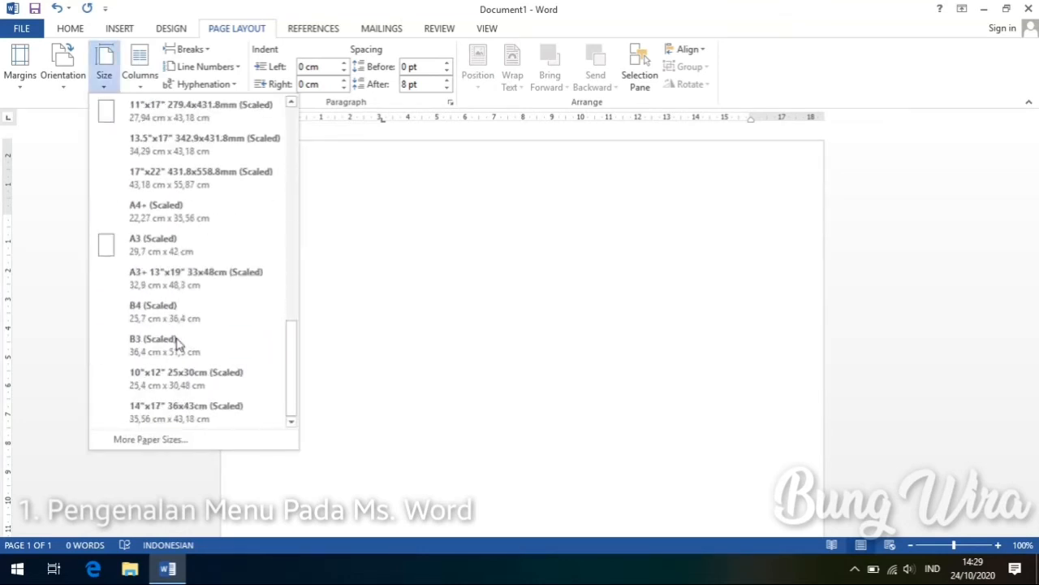
{"action": "scroll", "coordinate": [177, 343], "scroll_direction": "up", "scroll_amount": 10}
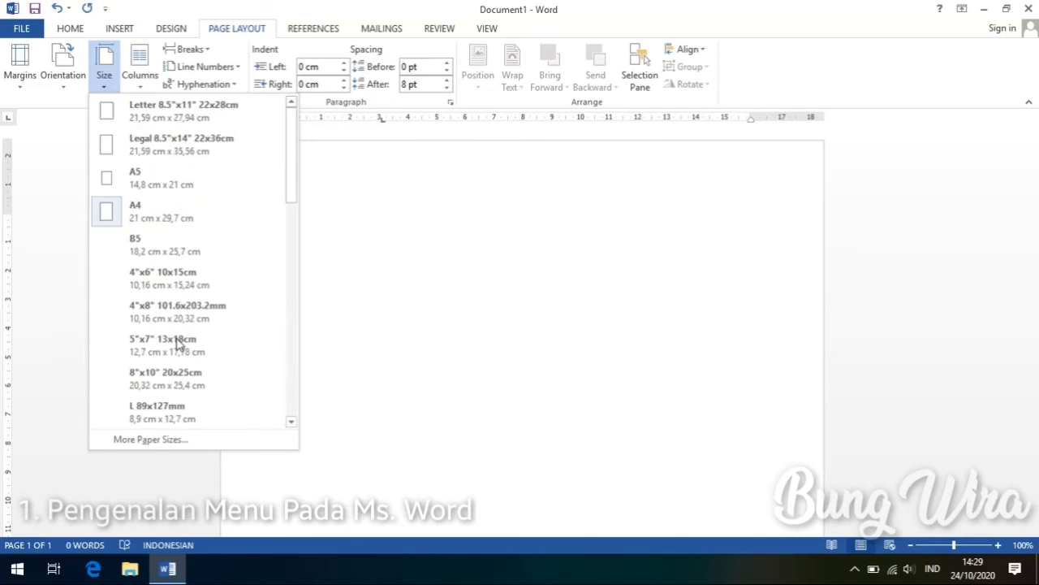
{"action": "left_click", "coordinate": [178, 443]}
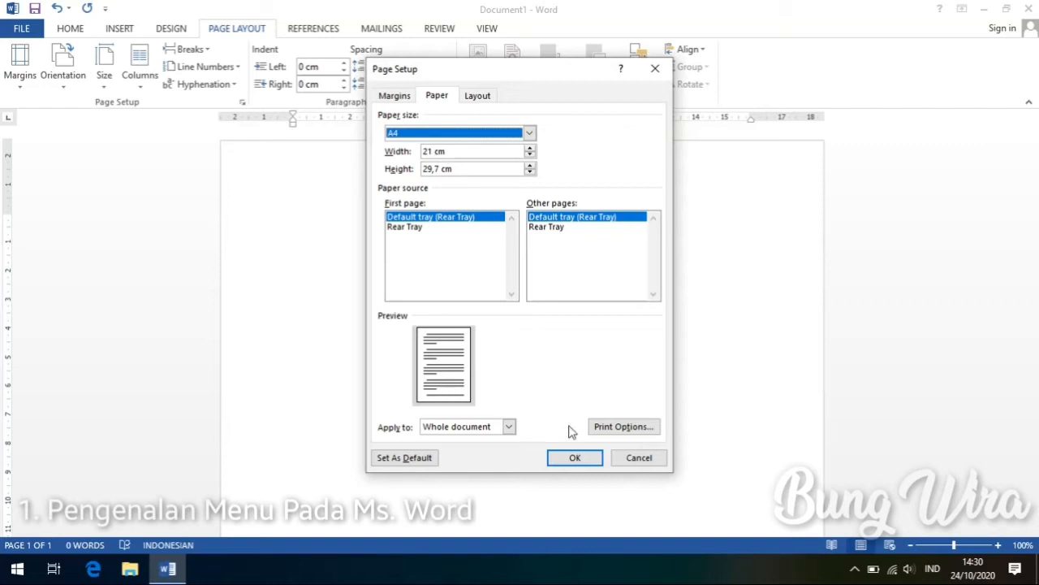
{"action": "left_click", "coordinate": [638, 457]}
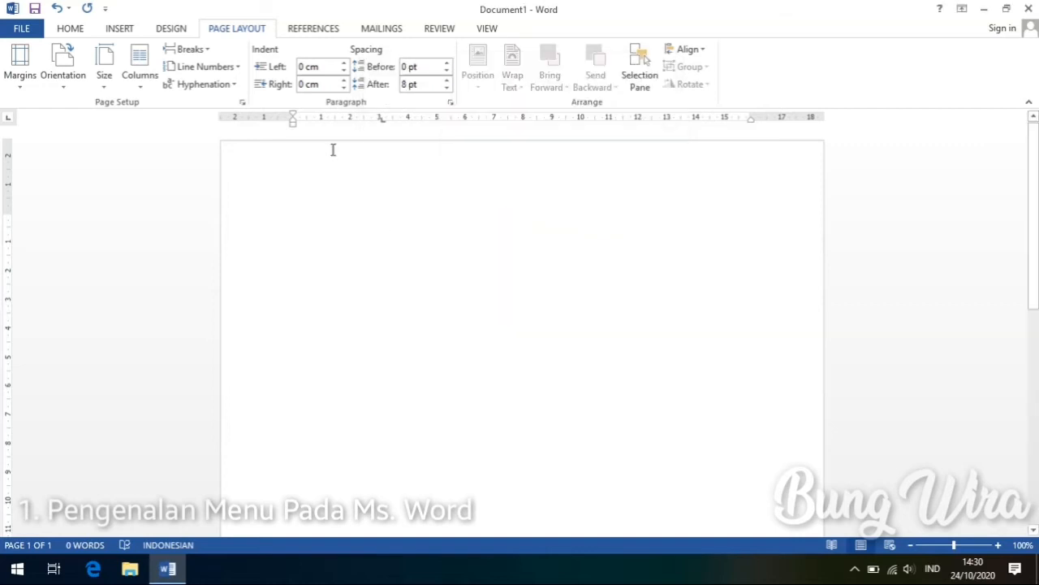
Examine the column layouts, the page and section breaks, the line numbering choices and the hyphenation choices.
{"action": "left_click", "coordinate": [142, 88]}
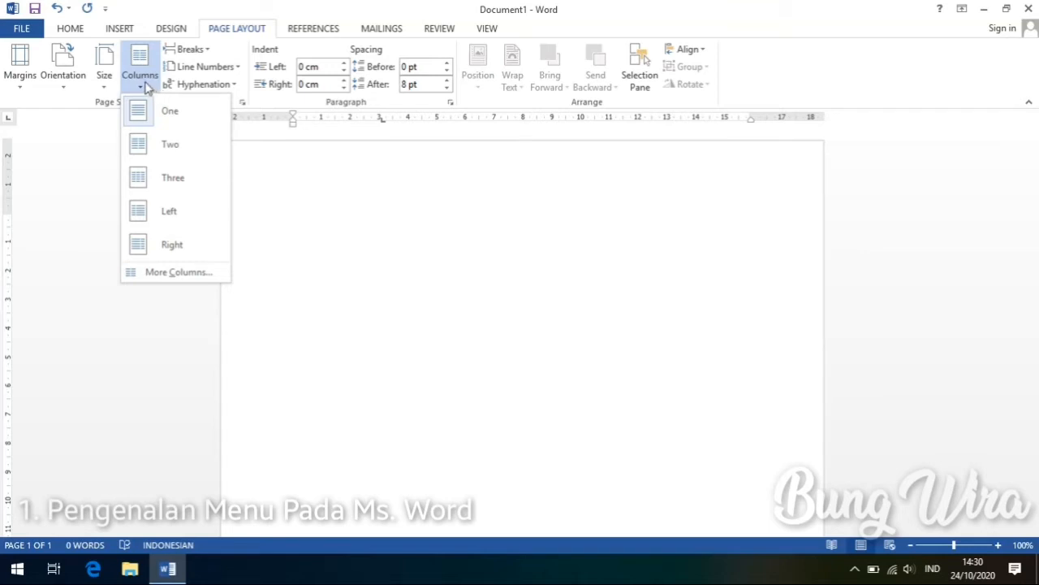
{"action": "left_click", "coordinate": [143, 84]}
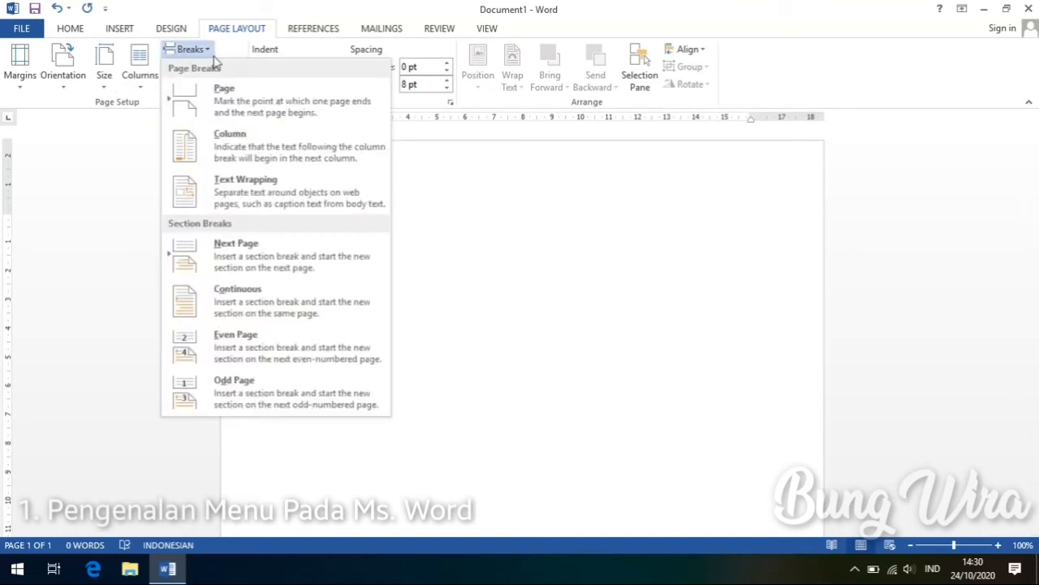
{"action": "left_click", "coordinate": [213, 56]}
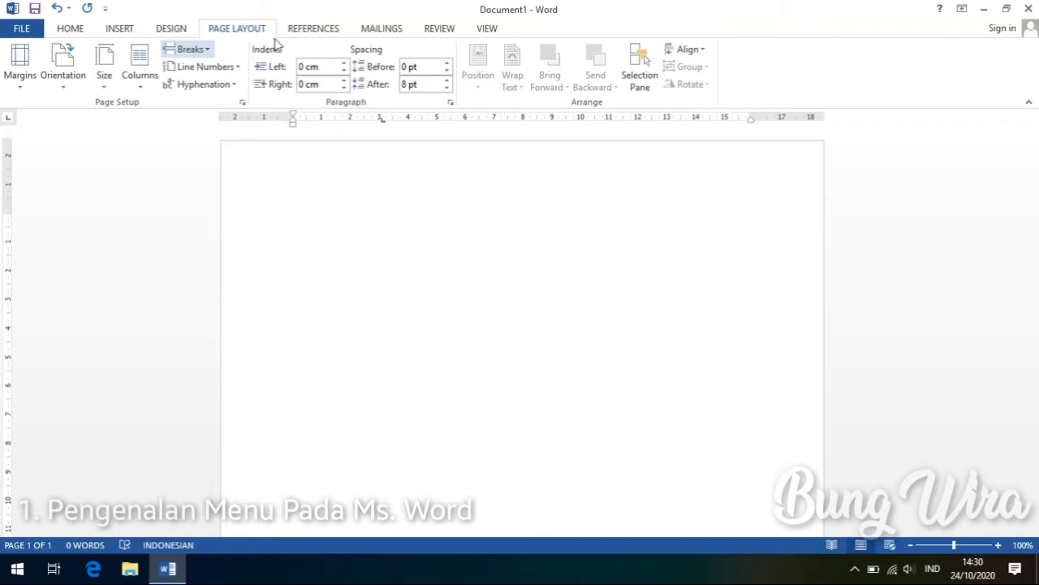
{"action": "left_click", "coordinate": [185, 65]}
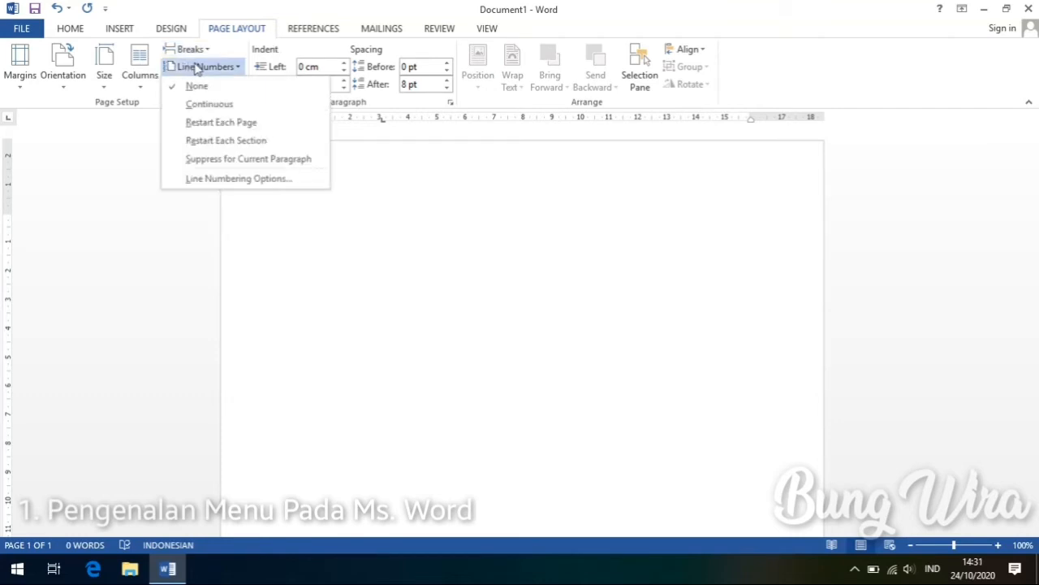
{"action": "left_click", "coordinate": [199, 67]}
{"action": "left_click", "coordinate": [209, 86]}
{"action": "left_click", "coordinate": [223, 86]}
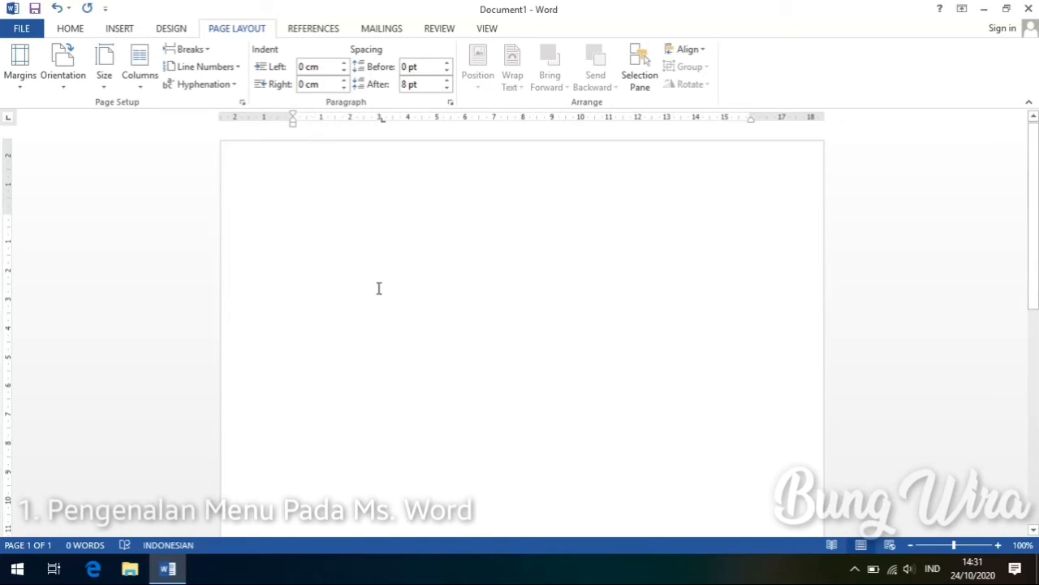
Indent the first paragraph 1,5 cm from the left and 0,5 cm from the right.
{"action": "left_click", "coordinate": [254, 251]}
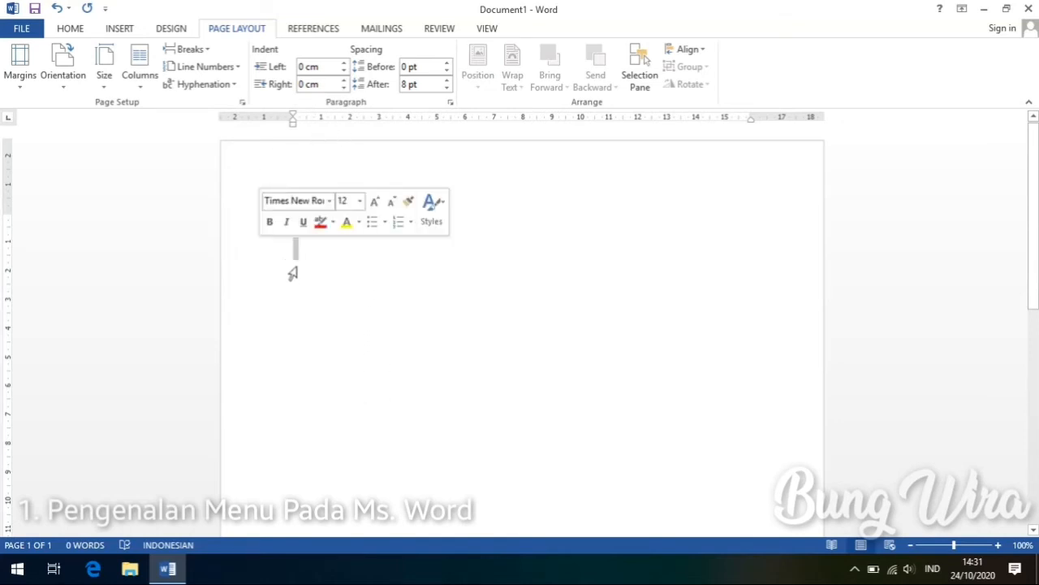
{"action": "left_click", "coordinate": [298, 253]}
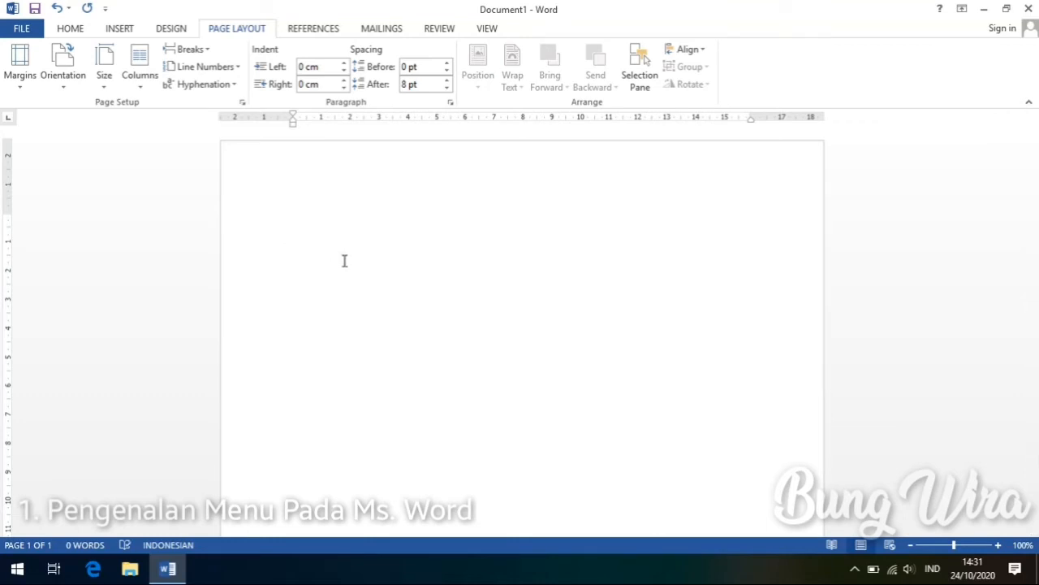
{"action": "left_click", "coordinate": [344, 63]}
{"action": "left_click", "coordinate": [344, 63]}
{"action": "left_click", "coordinate": [344, 62]}
{"action": "left_click", "coordinate": [344, 62]}
{"action": "left_click", "coordinate": [344, 63]}
{"action": "left_click", "coordinate": [345, 63]}
{"action": "left_click", "coordinate": [344, 62]}
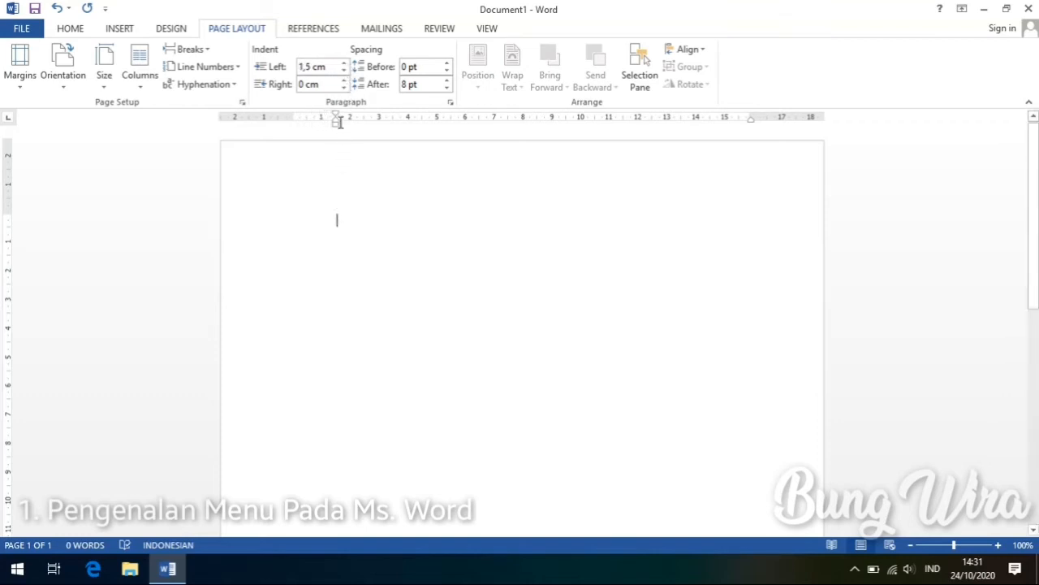
{"action": "left_click", "coordinate": [345, 80]}
Enter a line of random sample letters in the indented paragraph and color all text in the document black.
{"action": "type", "text": "hhjhkjhkjhjkjhjkjhkh"}
{"action": "key", "text": "ctrl+a"}
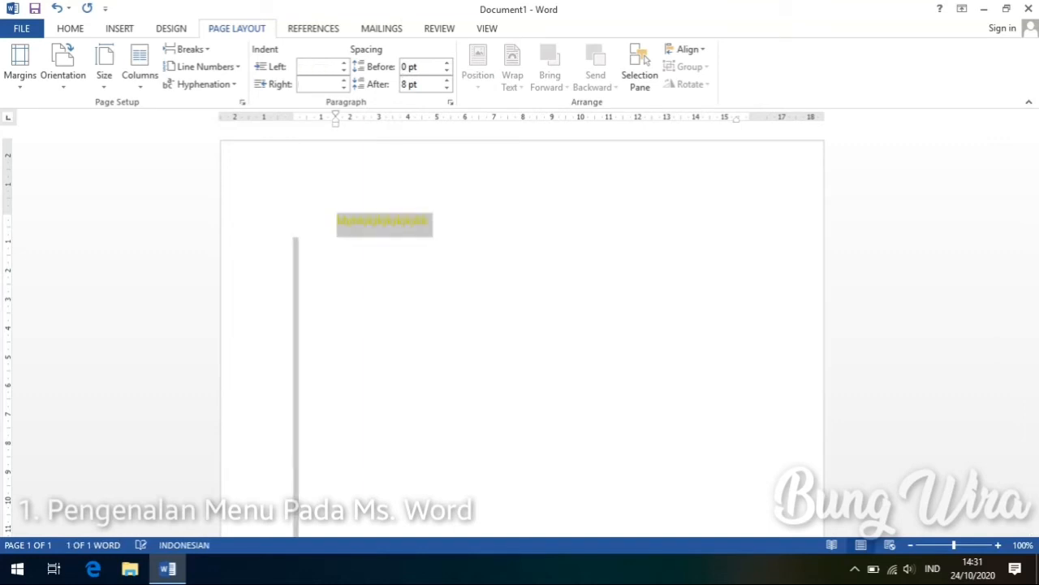
{"action": "left_click", "coordinate": [75, 26]}
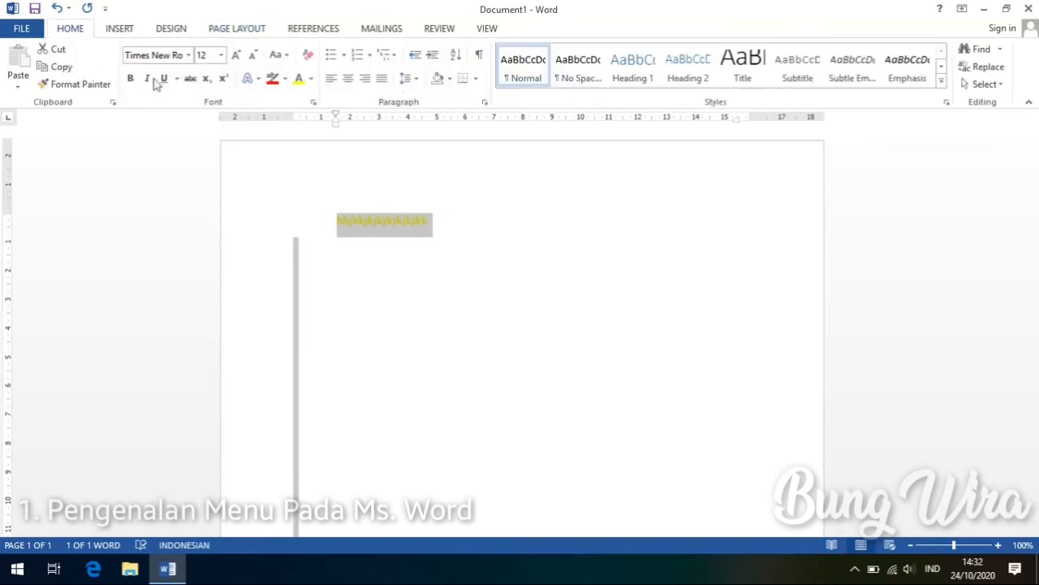
{"action": "left_click", "coordinate": [311, 79]}
{"action": "left_click", "coordinate": [426, 202]}
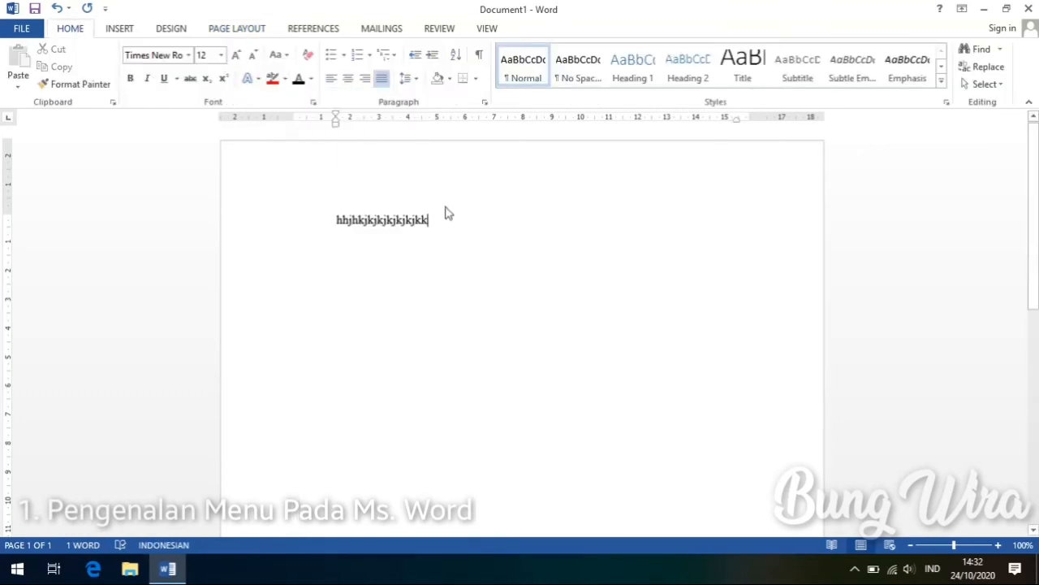
Set the spacing before the sample line's paragraph to 30 pt.
{"action": "left_click", "coordinate": [242, 28]}
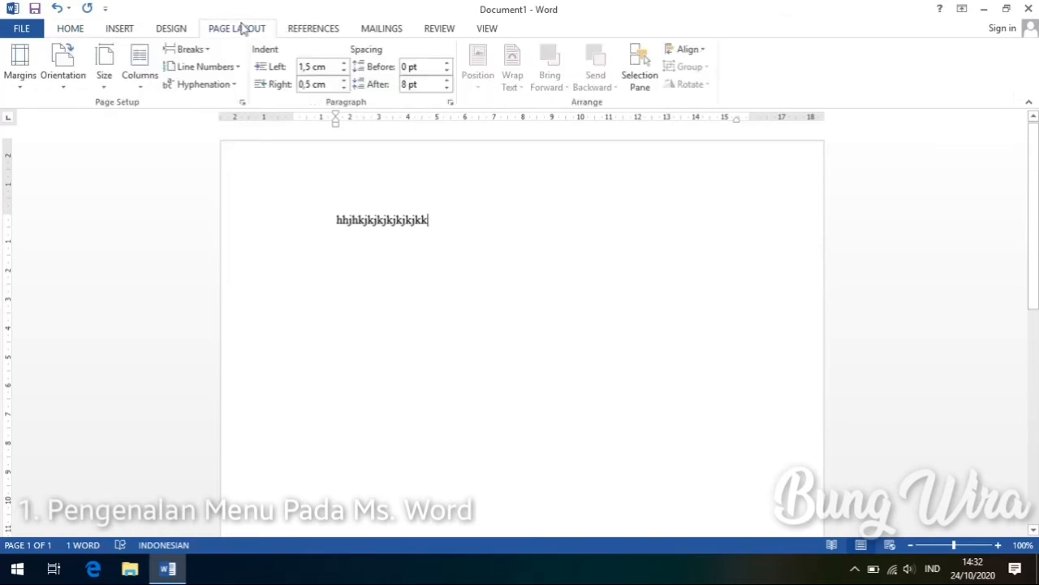
{"action": "triple_click", "coordinate": [440, 221]}
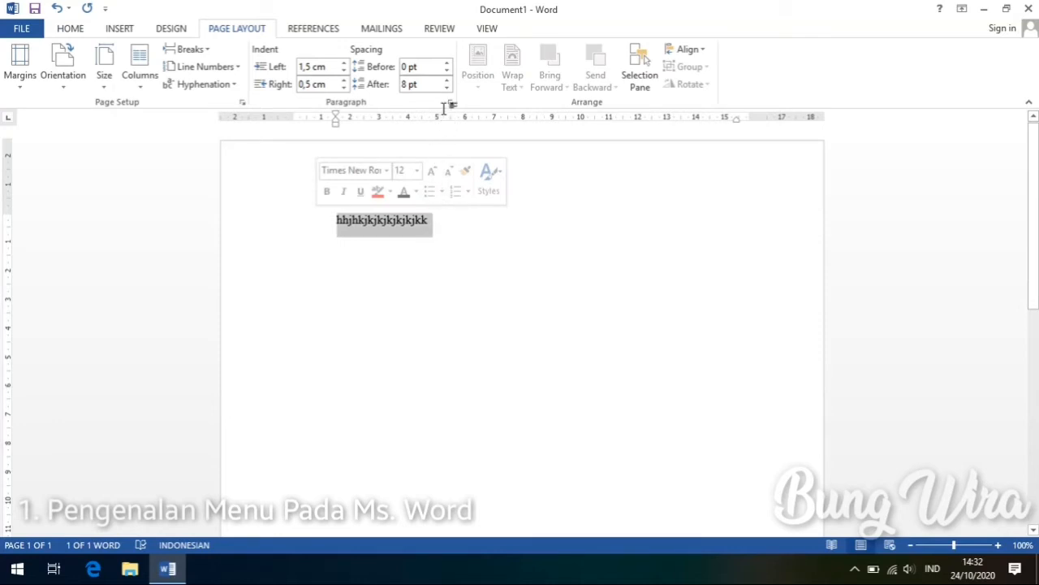
{"action": "left_click", "coordinate": [447, 63]}
{"action": "left_click", "coordinate": [447, 63]}
{"action": "left_click", "coordinate": [446, 64]}
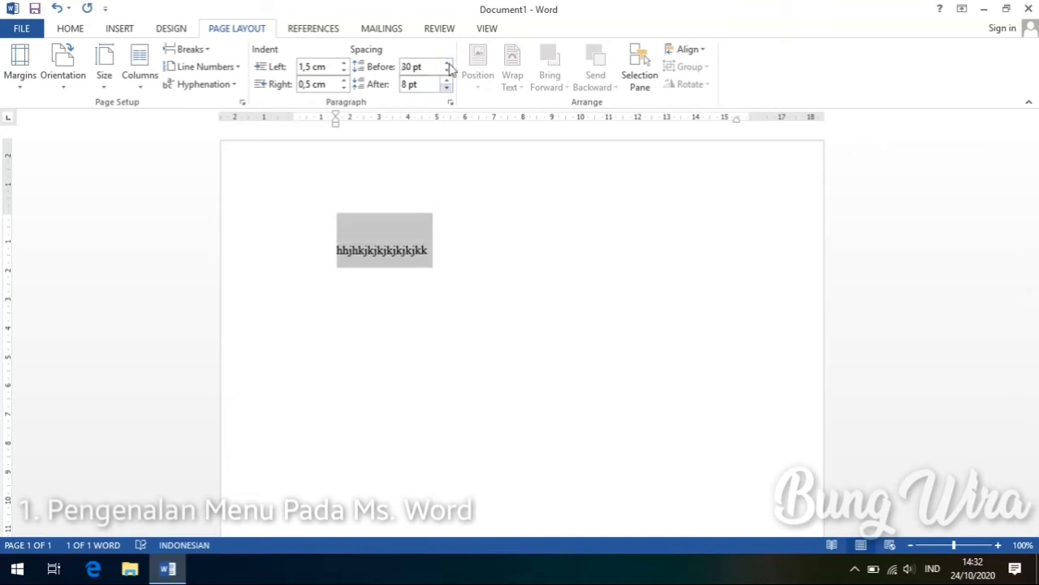
{"action": "left_click", "coordinate": [446, 63]}
{"action": "left_click", "coordinate": [447, 63]}
Set the spacing after the sample paragraph to 48 pt and add a second line reading "jbhbjbjn".
{"action": "left_click", "coordinate": [446, 81]}
{"action": "left_click", "coordinate": [446, 80]}
{"action": "left_click", "coordinate": [447, 80]}
{"action": "left_click", "coordinate": [447, 81]}
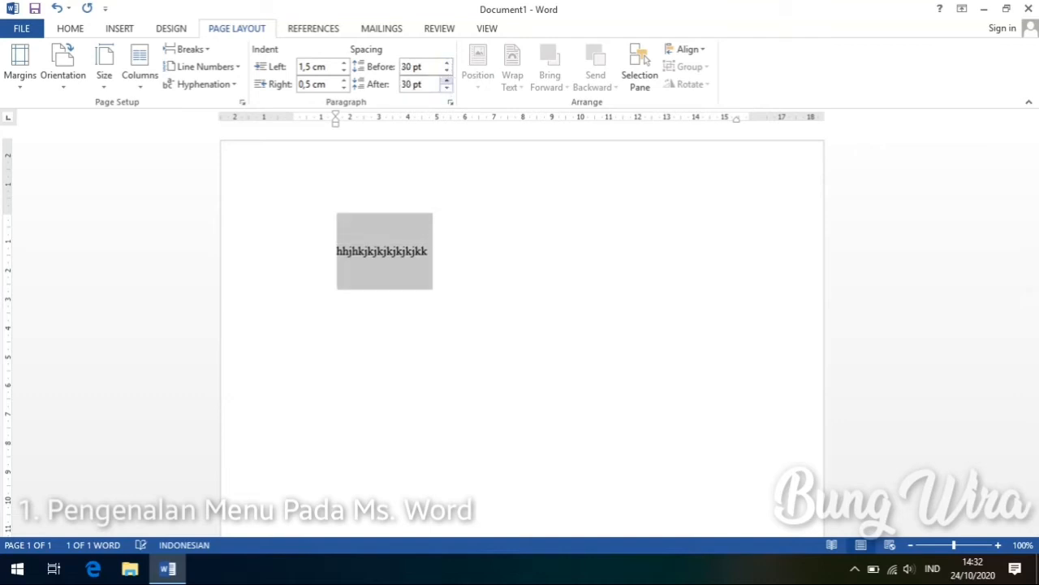
{"action": "left_click", "coordinate": [447, 80]}
{"action": "left_click", "coordinate": [446, 81]}
{"action": "left_click", "coordinate": [447, 81]}
{"action": "left_click", "coordinate": [448, 250]}
{"action": "key", "text": "Return"}
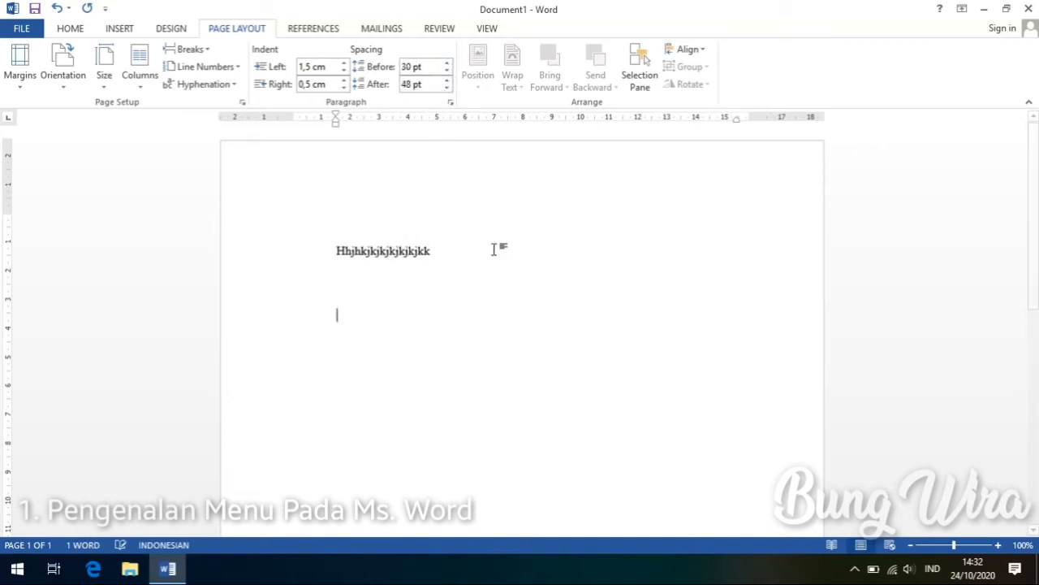
{"action": "type", "text": "jbhbjbjn"}
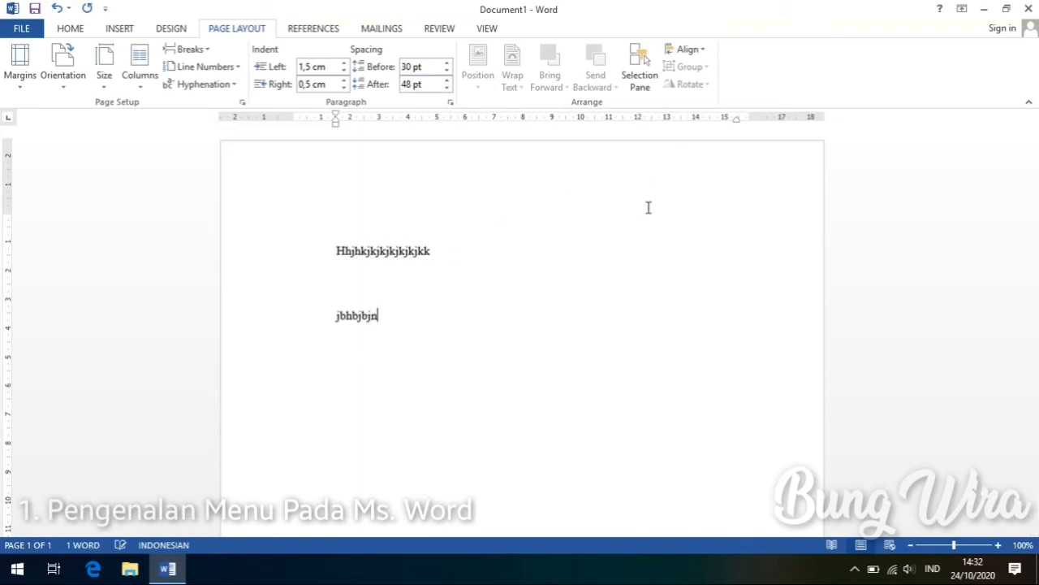
Set the spacing after both sample paragraphs to 0 pt.
{"action": "left_click_drag", "start_coordinate": [396, 312], "coordinate": [364, 268]}
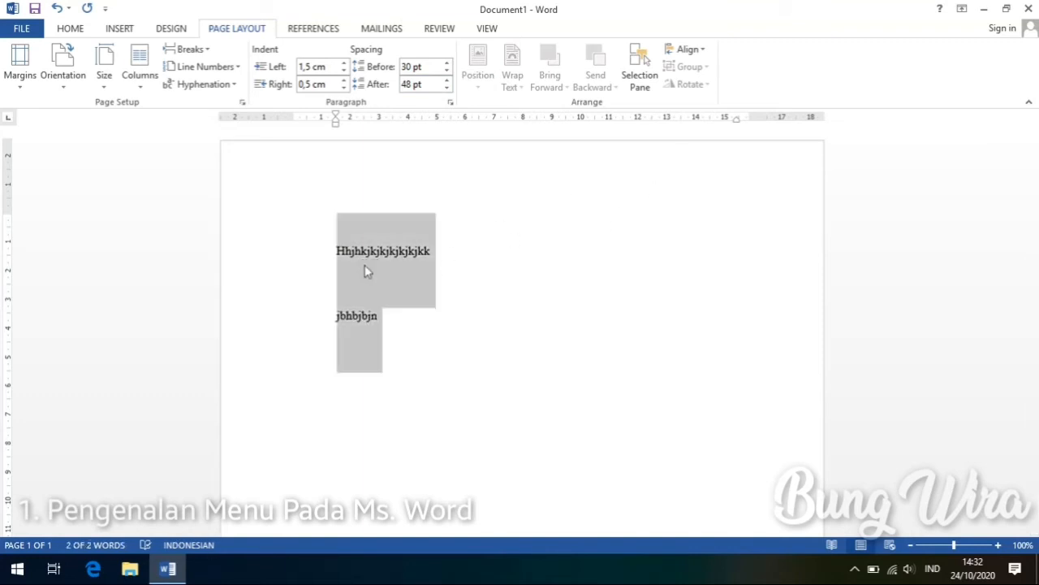
{"action": "left_click", "coordinate": [447, 81]}
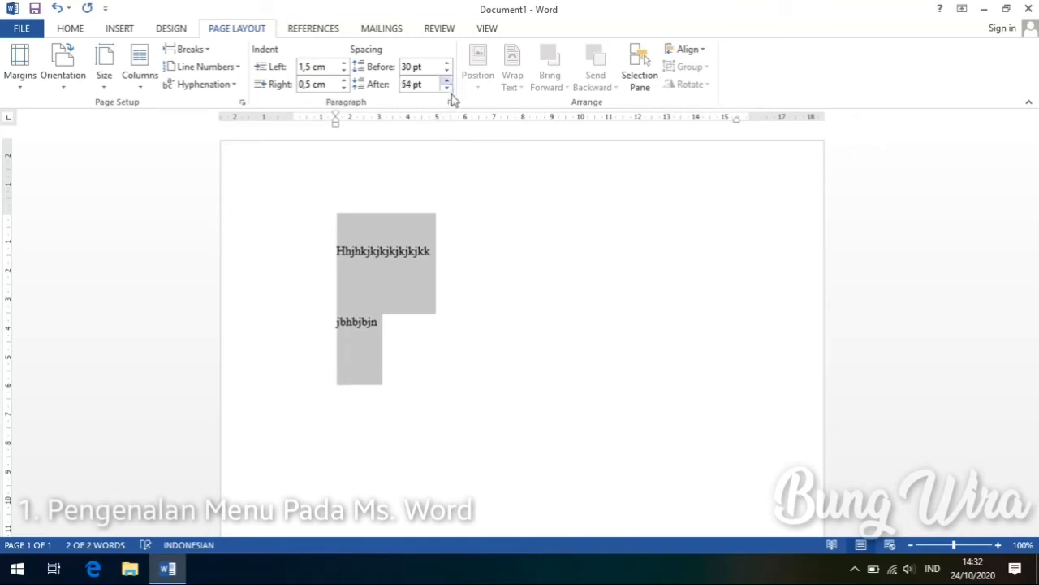
{"action": "left_click", "coordinate": [446, 88]}
{"action": "left_click", "coordinate": [446, 88]}
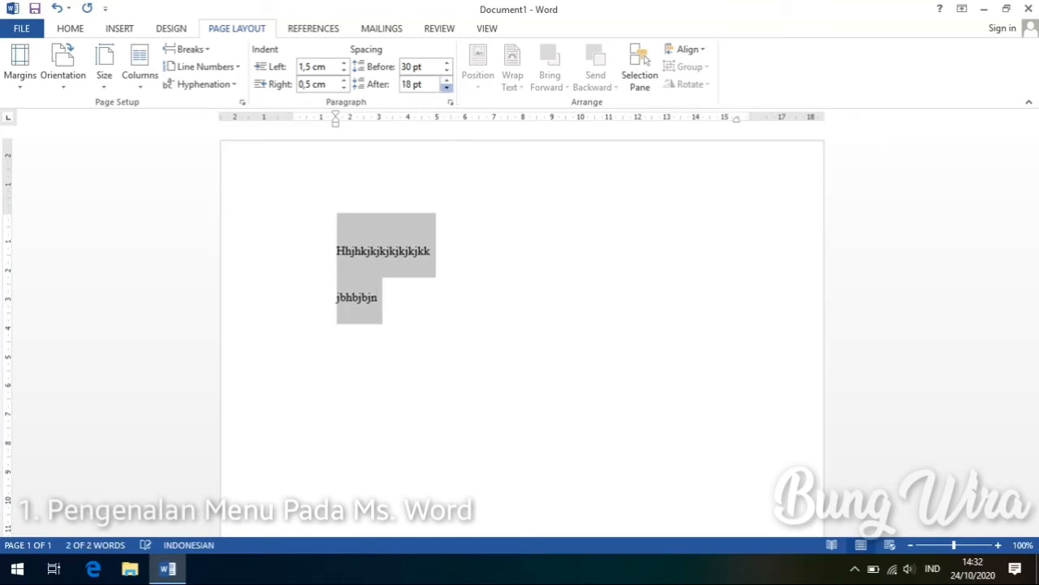
{"action": "left_click", "coordinate": [447, 88]}
{"action": "left_click", "coordinate": [447, 87]}
{"action": "left_click", "coordinate": [447, 88]}
{"action": "left_click", "coordinate": [446, 87]}
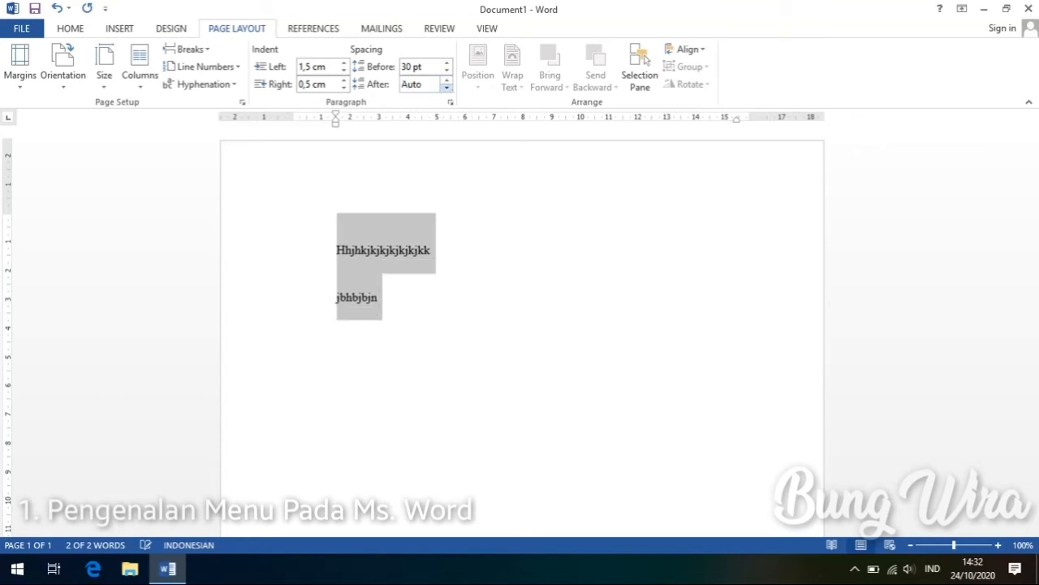
{"action": "left_click", "coordinate": [446, 82]}
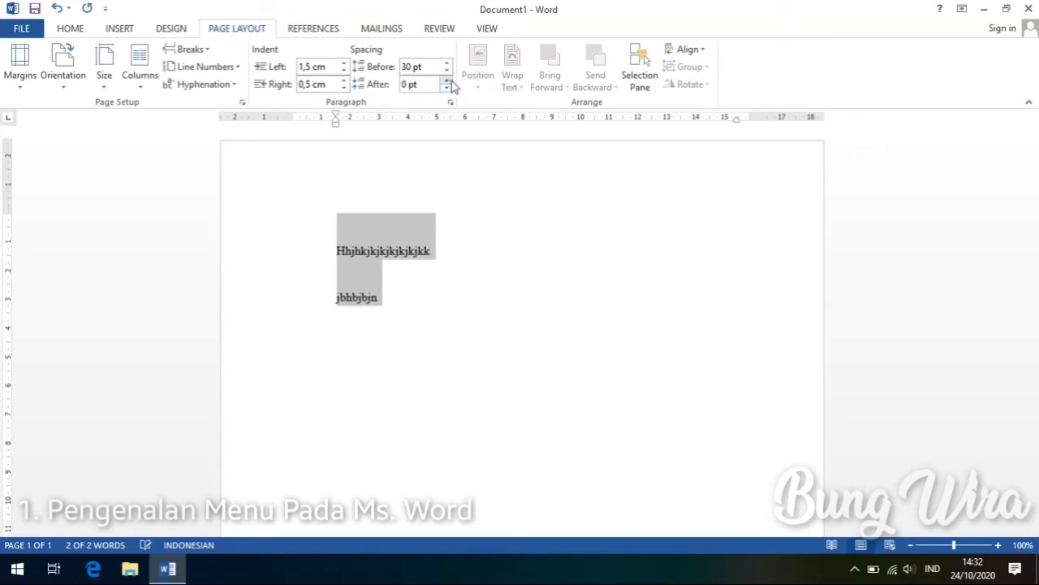
Set the spacing before both sample paragraphs to 6 pt.
{"action": "left_click", "coordinate": [447, 71]}
{"action": "left_click", "coordinate": [446, 70]}
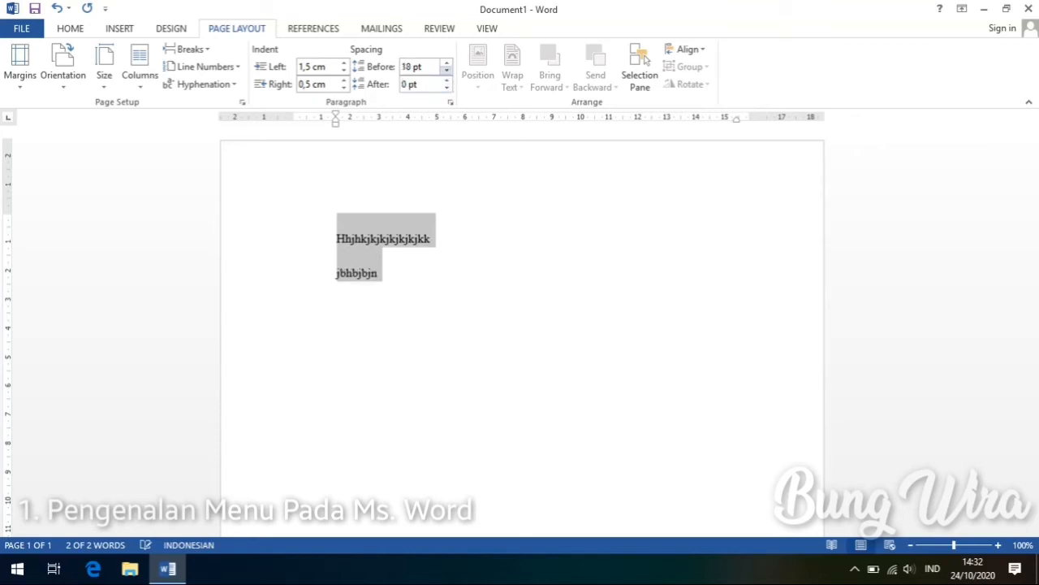
{"action": "left_click", "coordinate": [446, 71]}
{"action": "left_click", "coordinate": [447, 70]}
{"action": "left_click", "coordinate": [433, 229]}
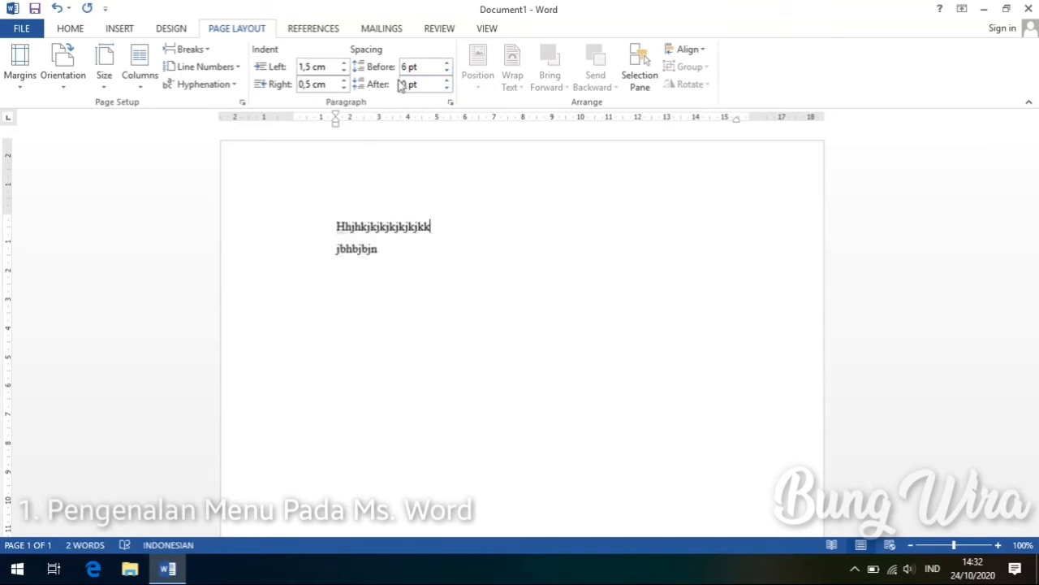
Examine the References, Mailings, Review and View commands and the zoom settings, leaving the zoom without changes.
{"action": "left_click", "coordinate": [297, 32]}
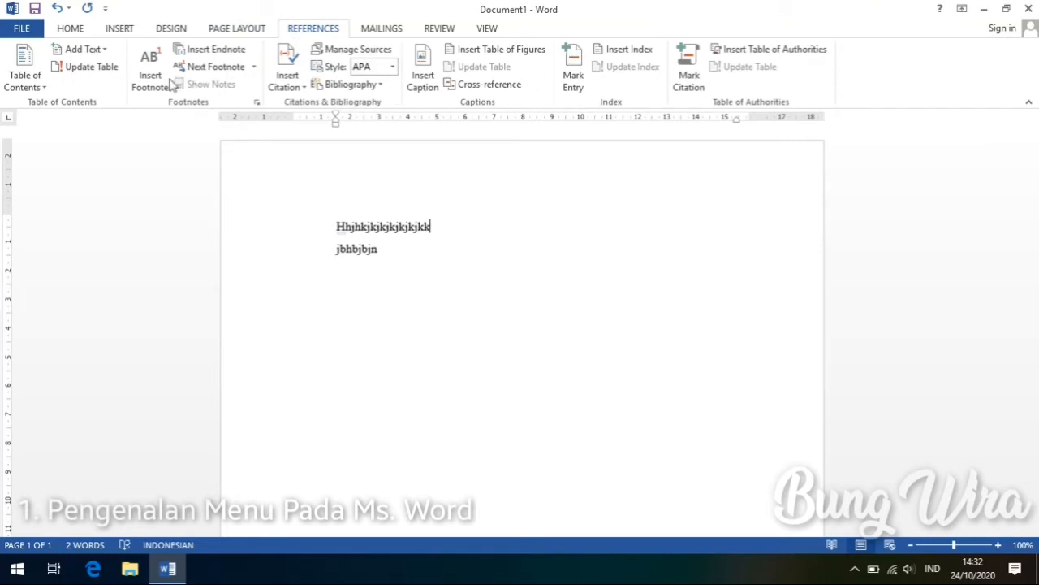
{"action": "left_click", "coordinate": [382, 31]}
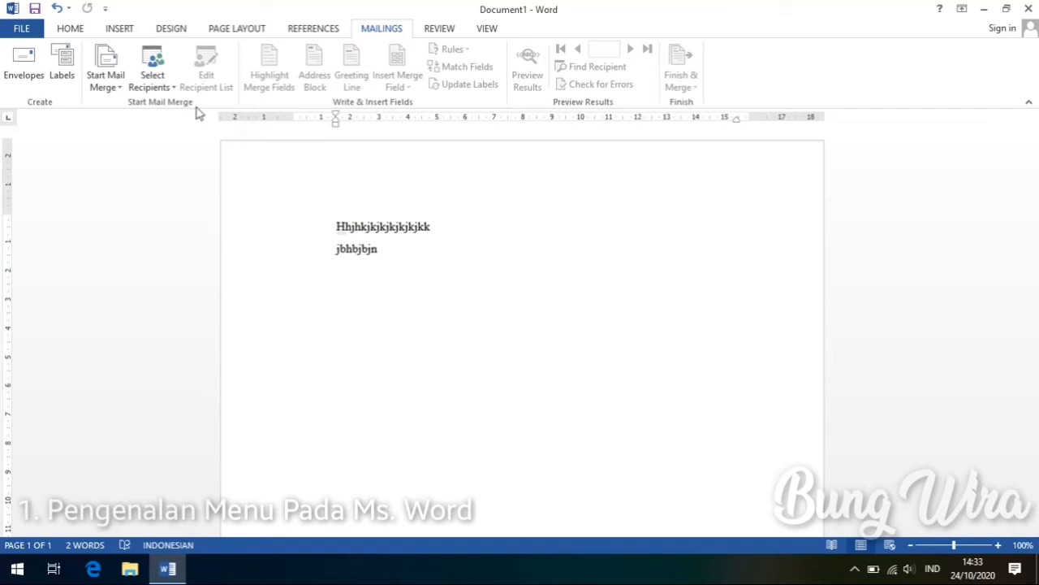
{"action": "left_click", "coordinate": [445, 35]}
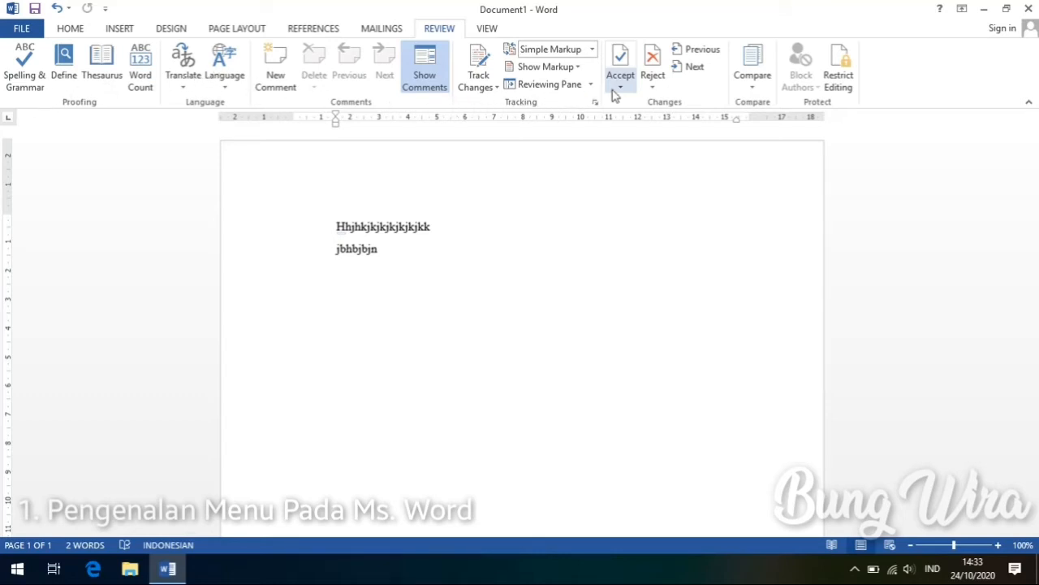
{"action": "left_click", "coordinate": [487, 31]}
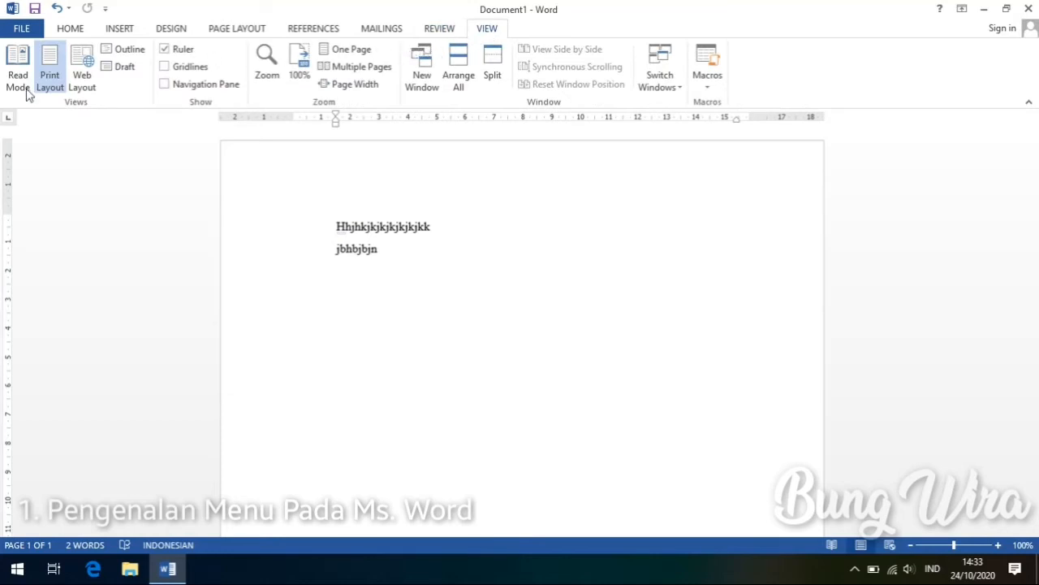
{"action": "left_click", "coordinate": [270, 77]}
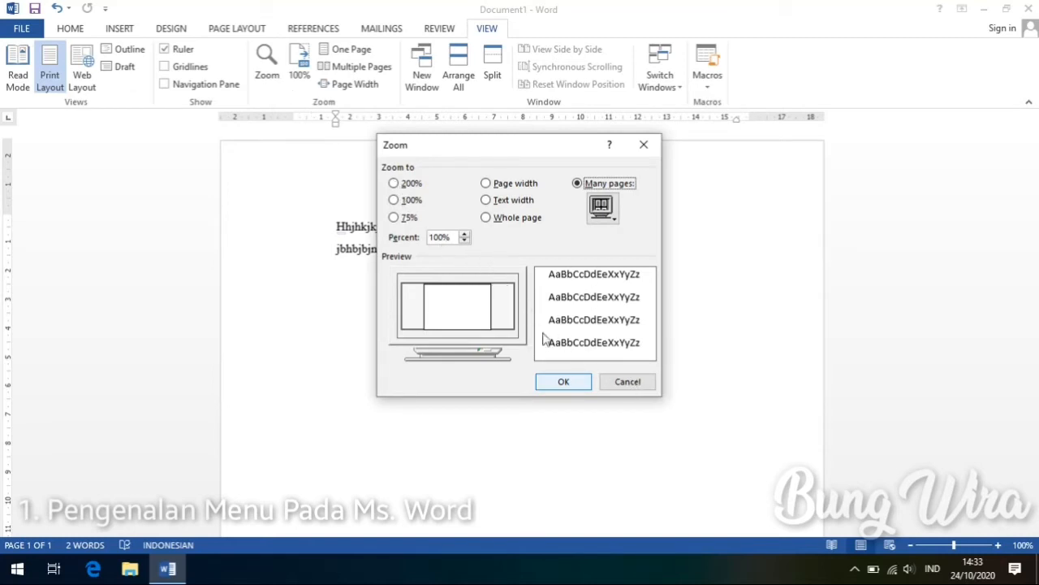
{"action": "left_click", "coordinate": [631, 385]}
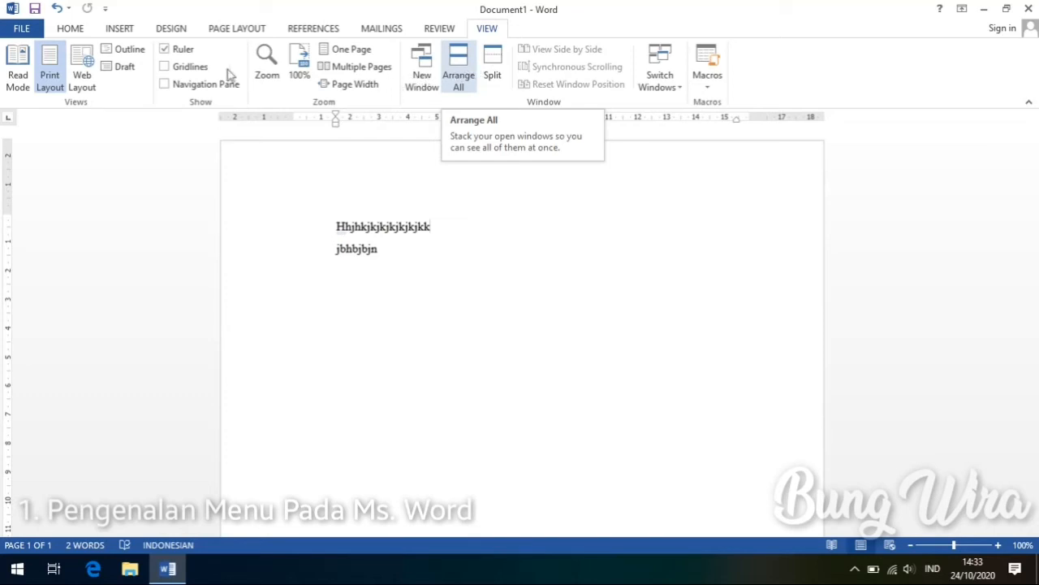
Hide the ruler and show it again to compare the page with and without it.
{"action": "left_click", "coordinate": [172, 57]}
{"action": "left_click", "coordinate": [173, 57]}
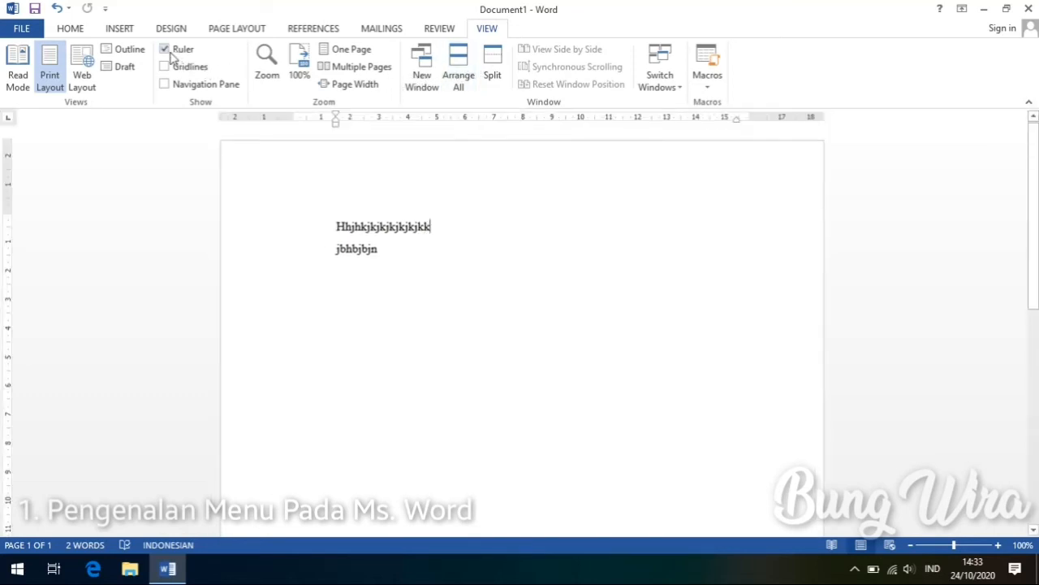
{"action": "left_click", "coordinate": [172, 56]}
{"action": "left_click", "coordinate": [172, 50]}
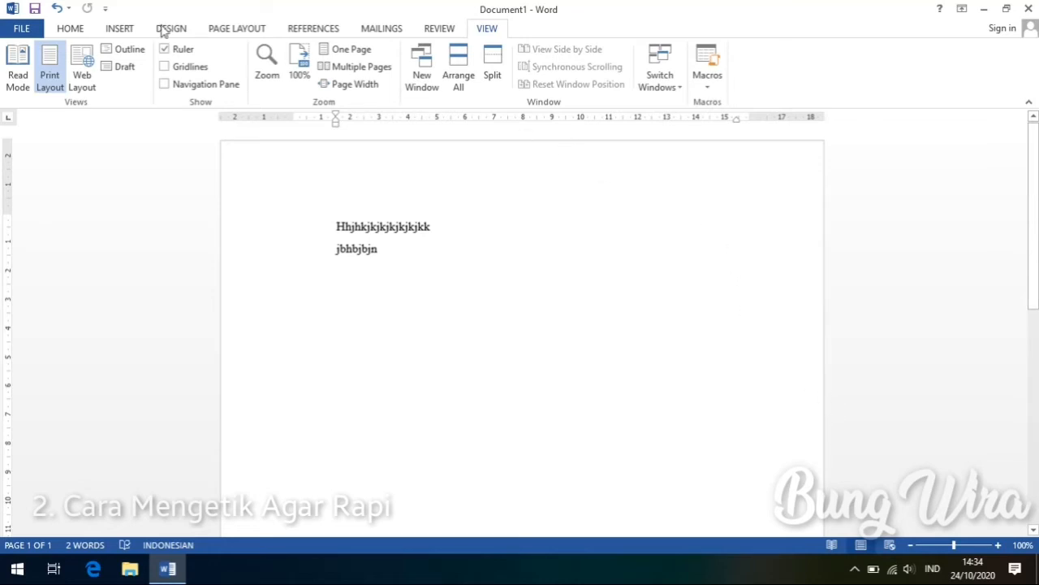
Delete all sample text from the document and display the page layout commands.
{"action": "left_click", "coordinate": [89, 30]}
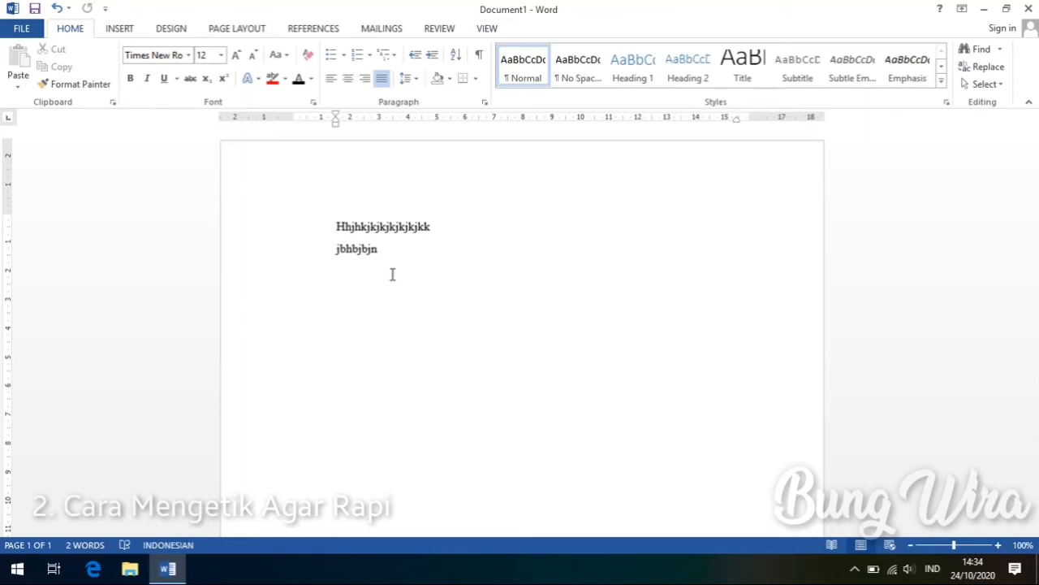
{"action": "key", "text": "ctrl+a"}
{"action": "key", "text": "Delete"}
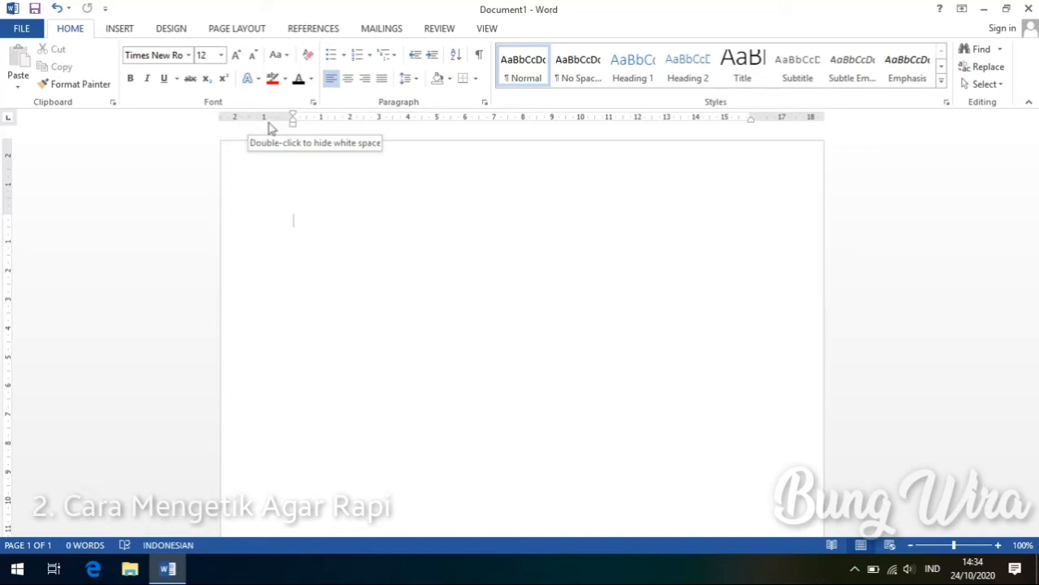
{"action": "left_click", "coordinate": [220, 34]}
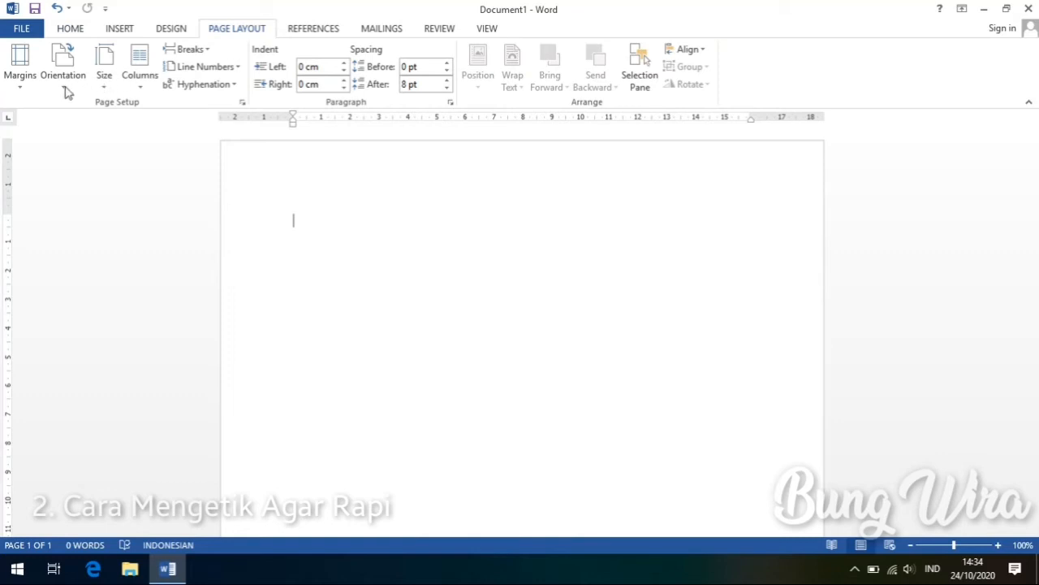
Set the page to the Normal margins preset and the A4 paper size.
{"action": "left_click", "coordinate": [21, 80]}
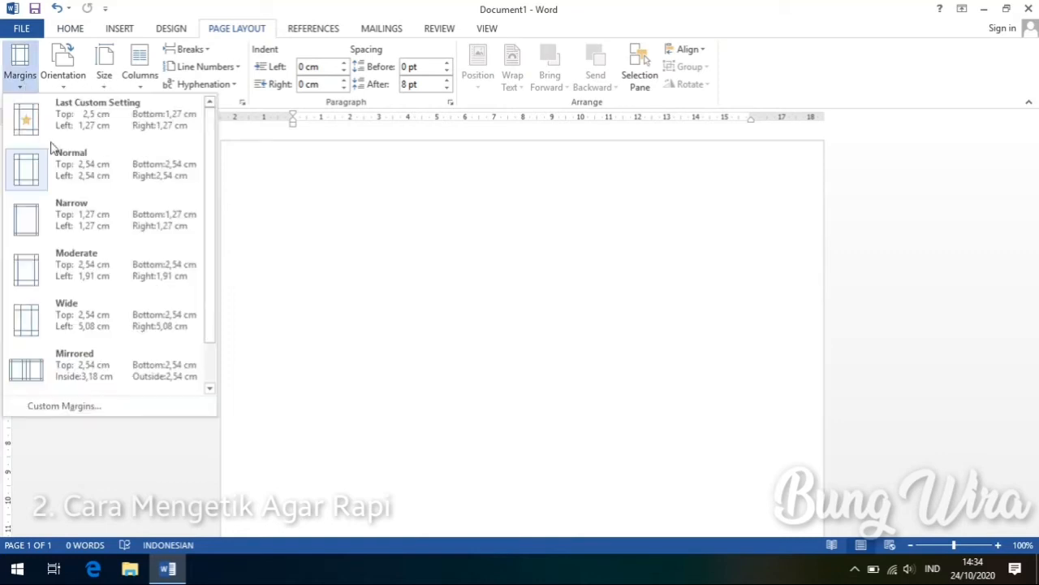
{"action": "left_click", "coordinate": [65, 170]}
{"action": "left_click", "coordinate": [104, 79]}
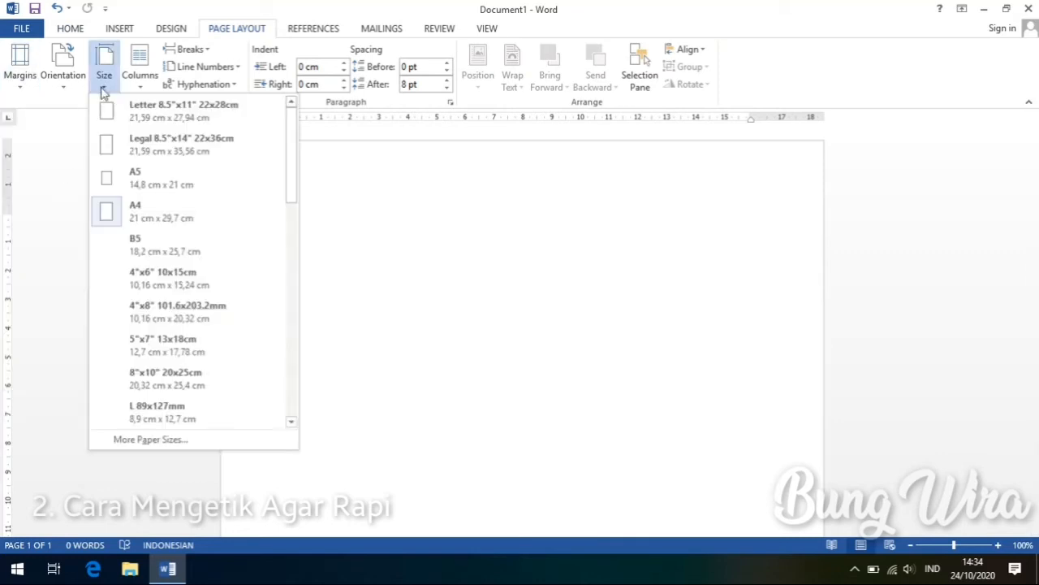
{"action": "left_click", "coordinate": [146, 218]}
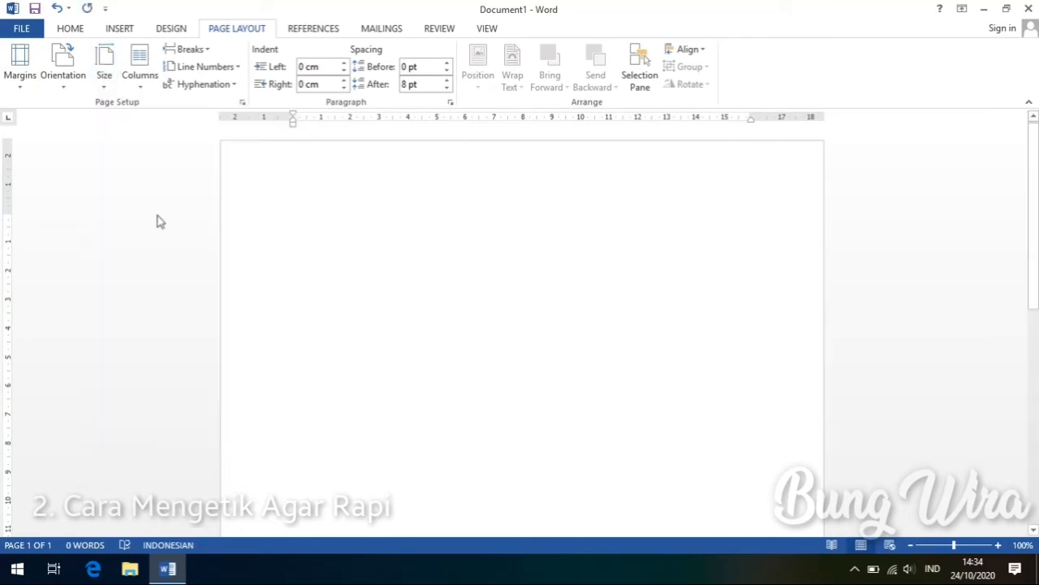
Look through the font list, keep Times New Roman, and set the font size to 12.
{"action": "left_click", "coordinate": [67, 30]}
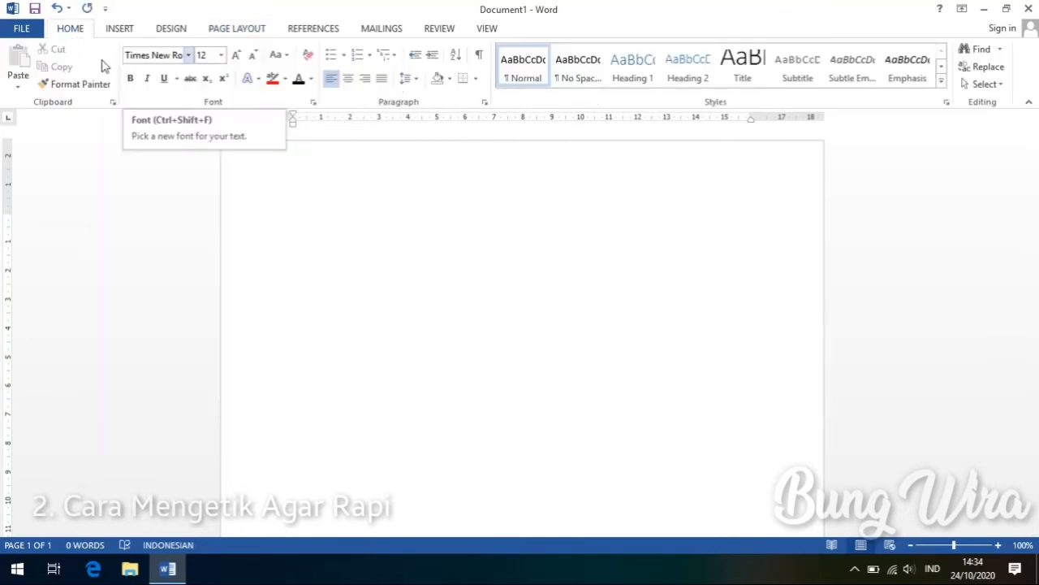
{"action": "left_click", "coordinate": [189, 55]}
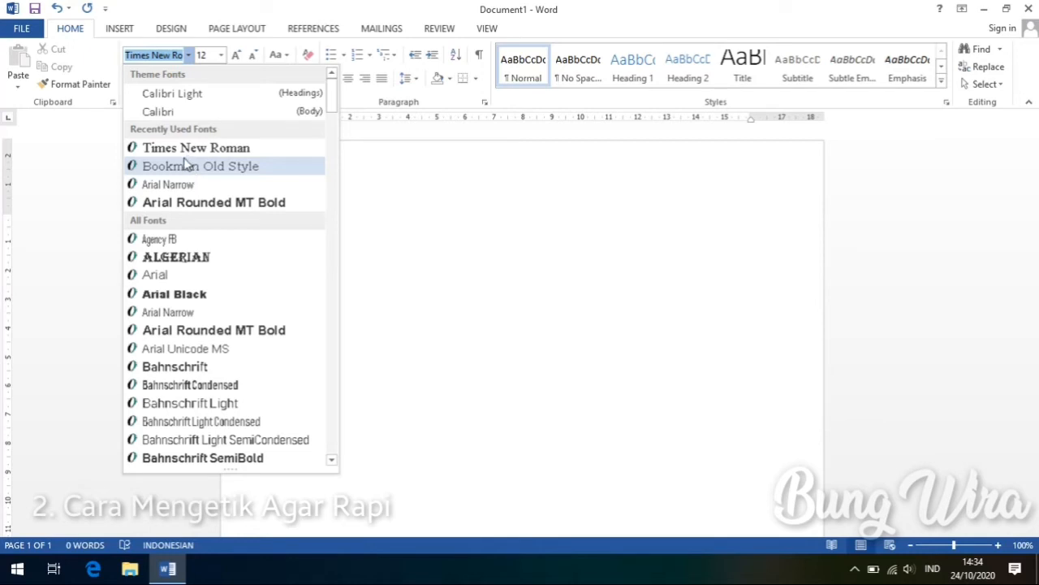
{"action": "key", "text": "Escape"}
{"action": "left_click", "coordinate": [221, 54]}
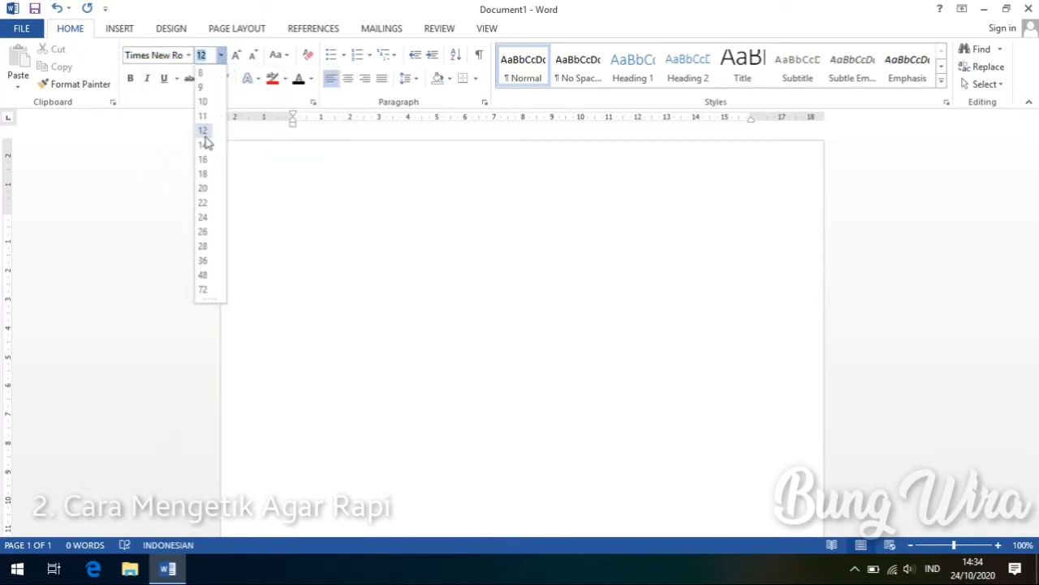
{"action": "left_click", "coordinate": [205, 131]}
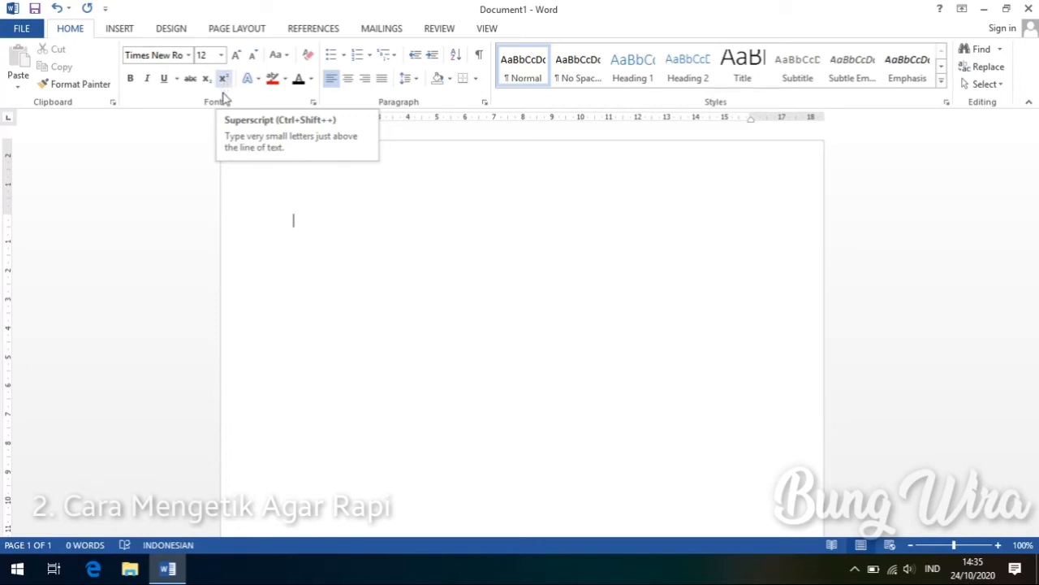
Remove the trial blank lines and set the empty paragraph's font to Times New Roman, size 12.
{"action": "key", "text": "Return"}
{"action": "key", "text": "Return"}
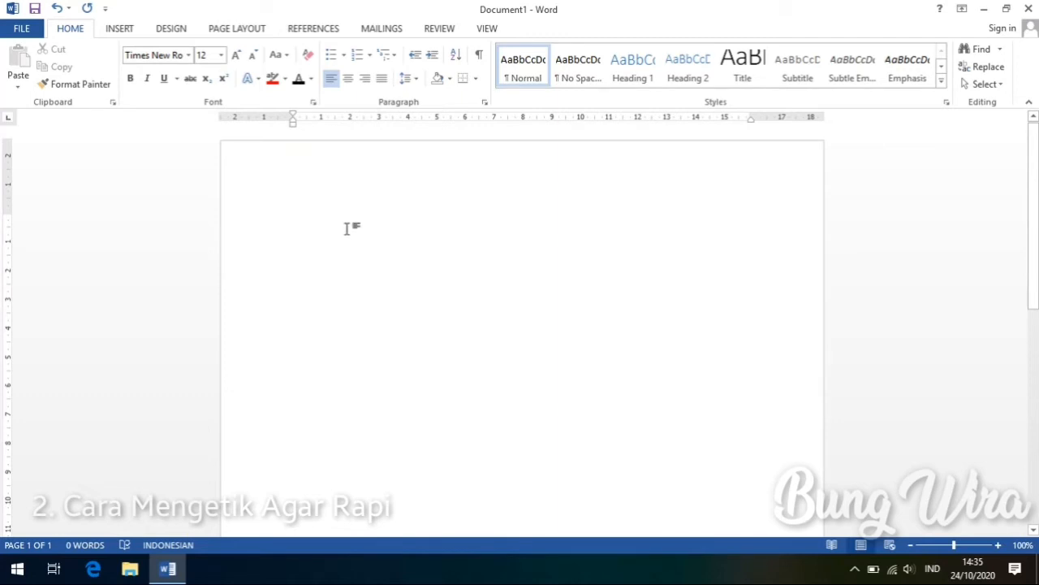
{"action": "key", "text": "BackSpace"}
{"action": "scroll", "coordinate": [382, 198], "scroll_direction": "down", "scroll_amount": 5}
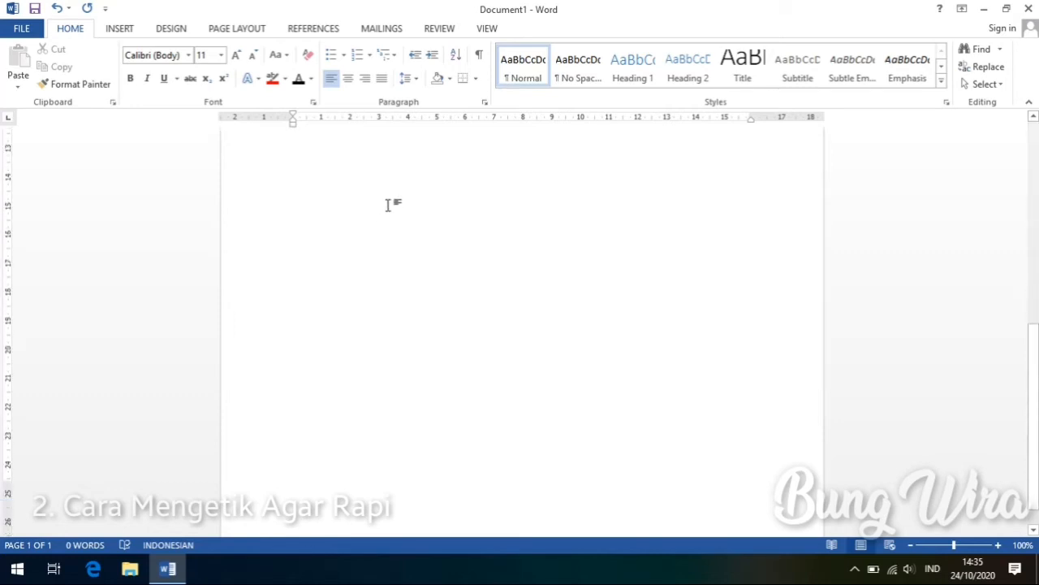
{"action": "scroll", "coordinate": [423, 181], "scroll_direction": "up", "scroll_amount": 5}
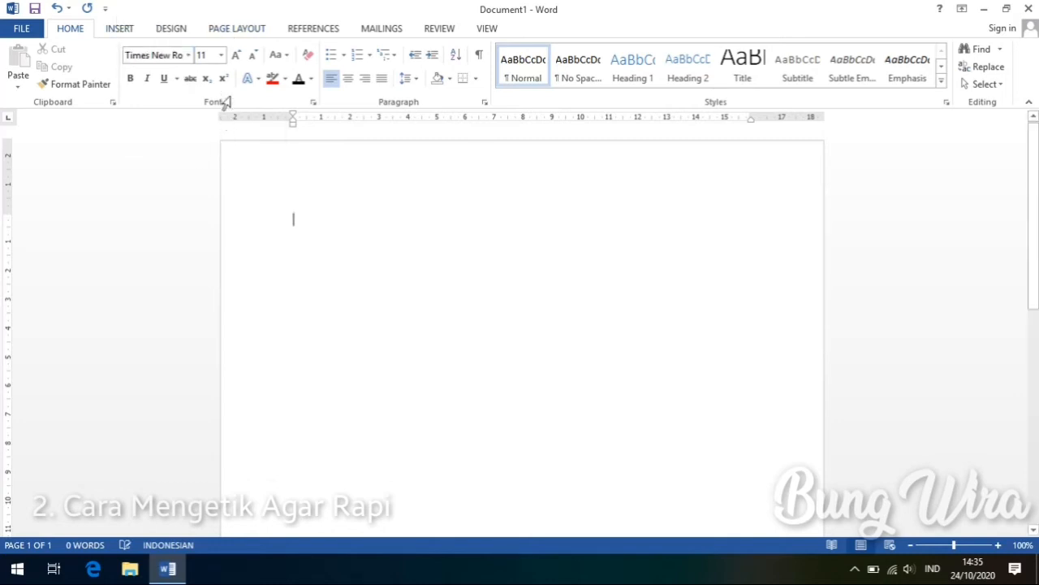
{"action": "left_click", "coordinate": [221, 54]}
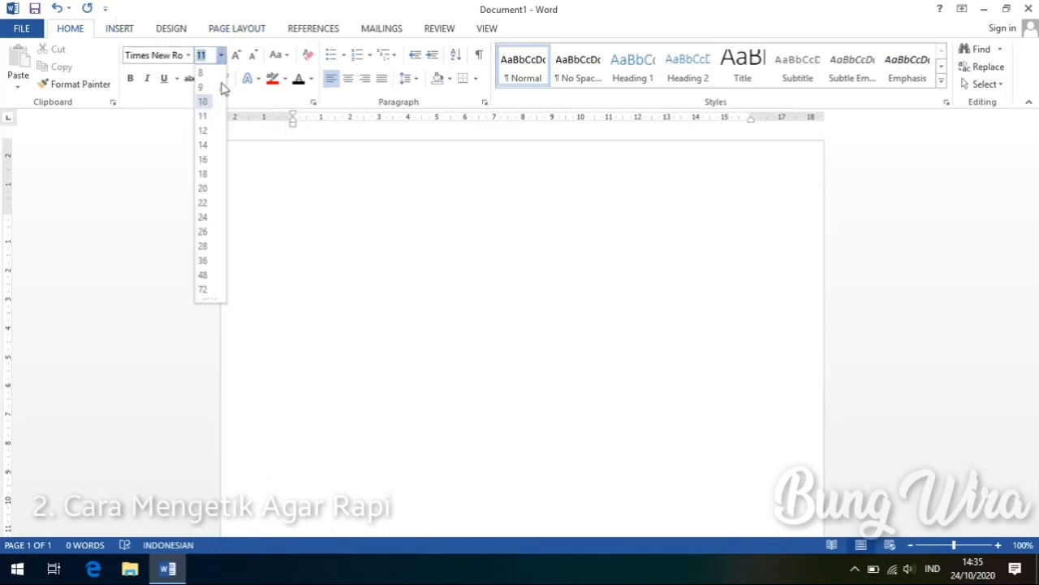
{"action": "left_click", "coordinate": [210, 131]}
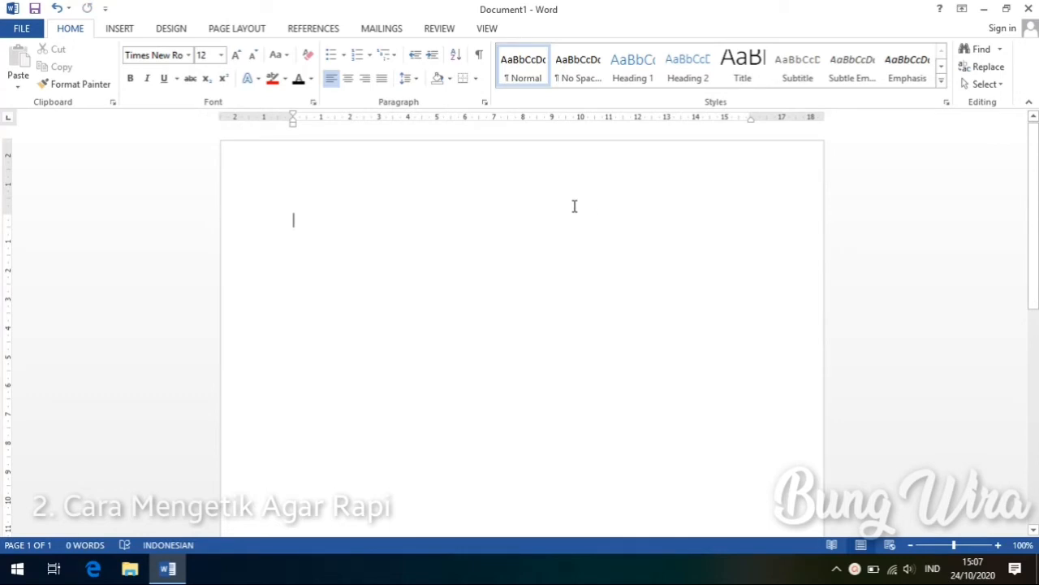
Review the page layout commands and set the empty paragraph to justified alignment.
{"action": "left_click", "coordinate": [236, 31]}
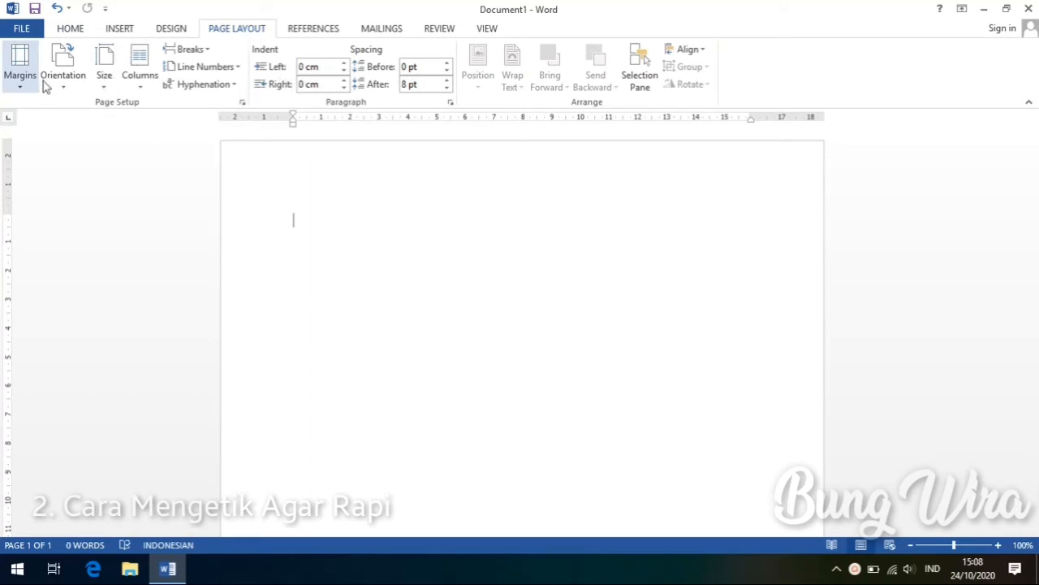
{"action": "left_click", "coordinate": [71, 31]}
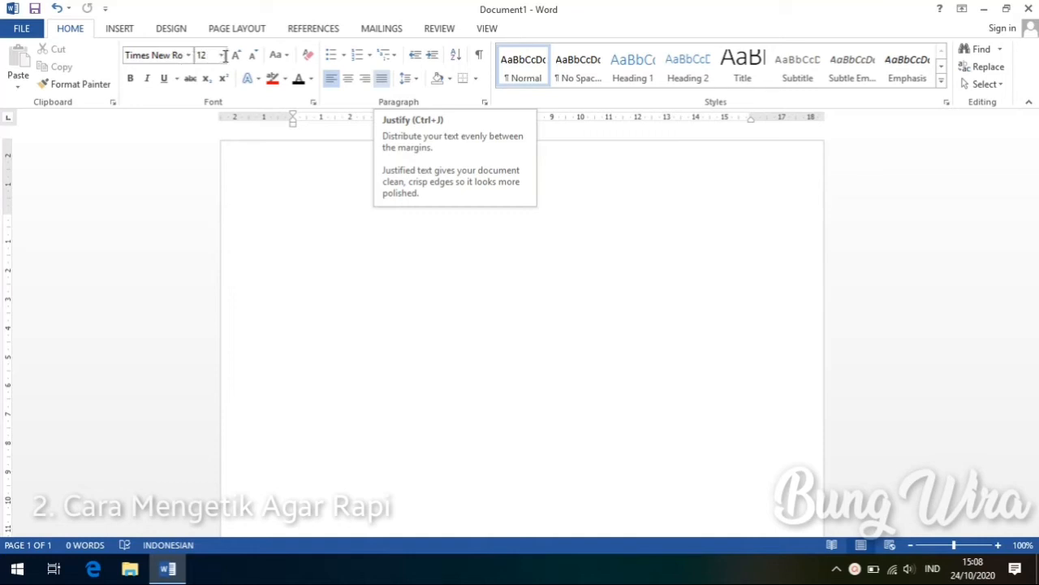
{"action": "left_click", "coordinate": [380, 82]}
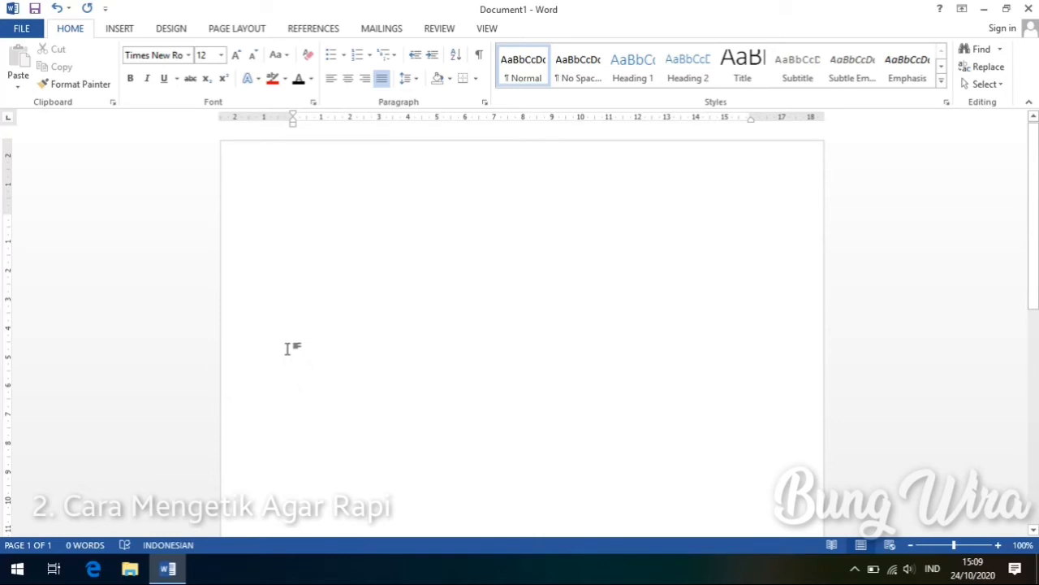
Write the opening text "Bung WiraMerupakan channel youtube baru untuk pembelajaran komputer mudah, dan gratis".
{"action": "key", "text": "Tab"}
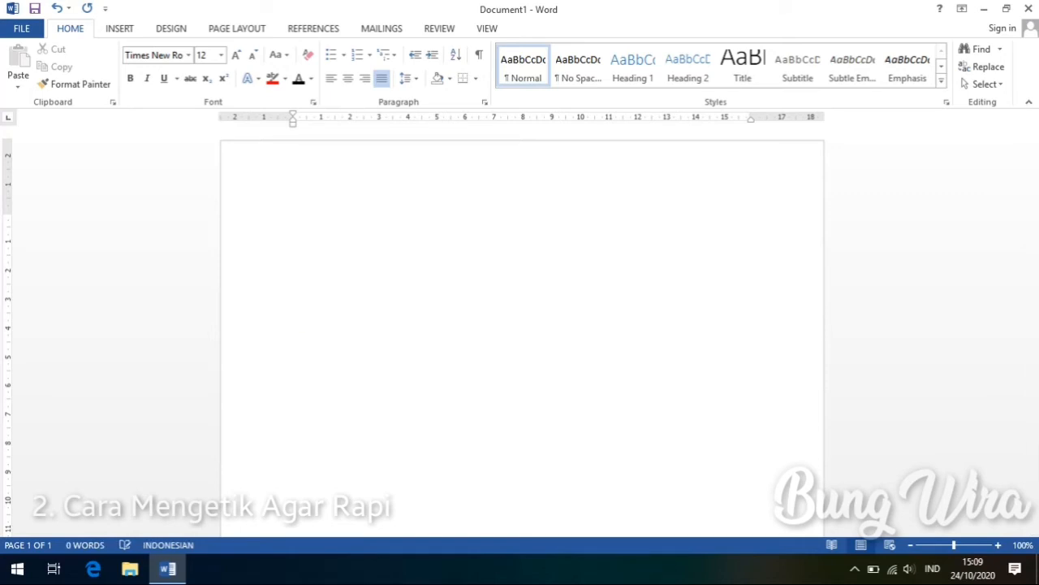
{"action": "key", "text": "BackSpace"}
{"action": "type", "text": "Bung WiraMerupakan channelyou"}
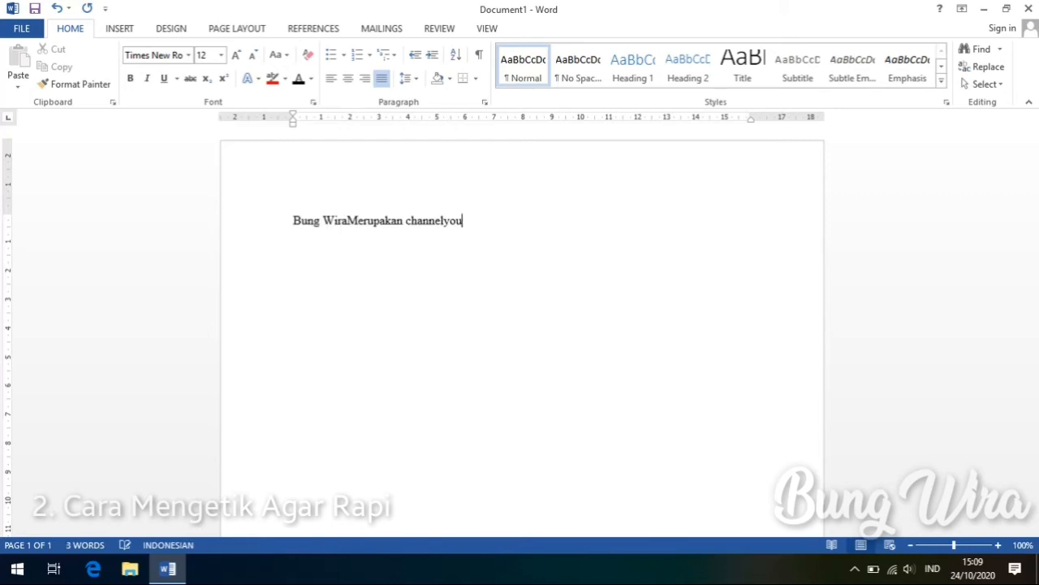
{"action": "key", "text": "BackSpace"}
{"action": "key", "text": "BackSpace"}
{"action": "key", "text": "BackSpace"}
{"action": "type", "text": "youtube baru untuk pembelajaa"}
{"action": "key", "text": "BackSpace"}
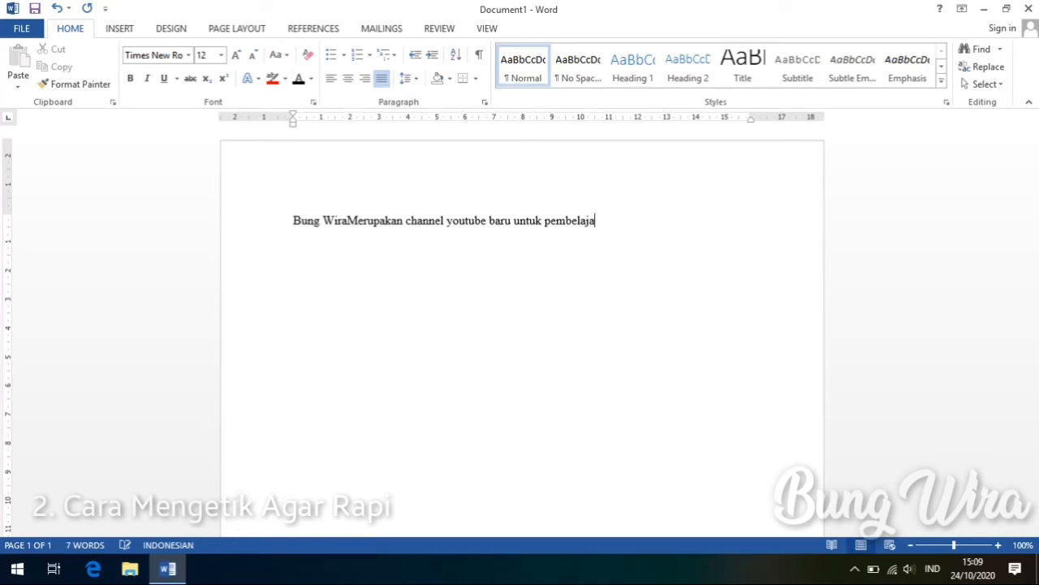
{"action": "type", "text": "ran komputer"}
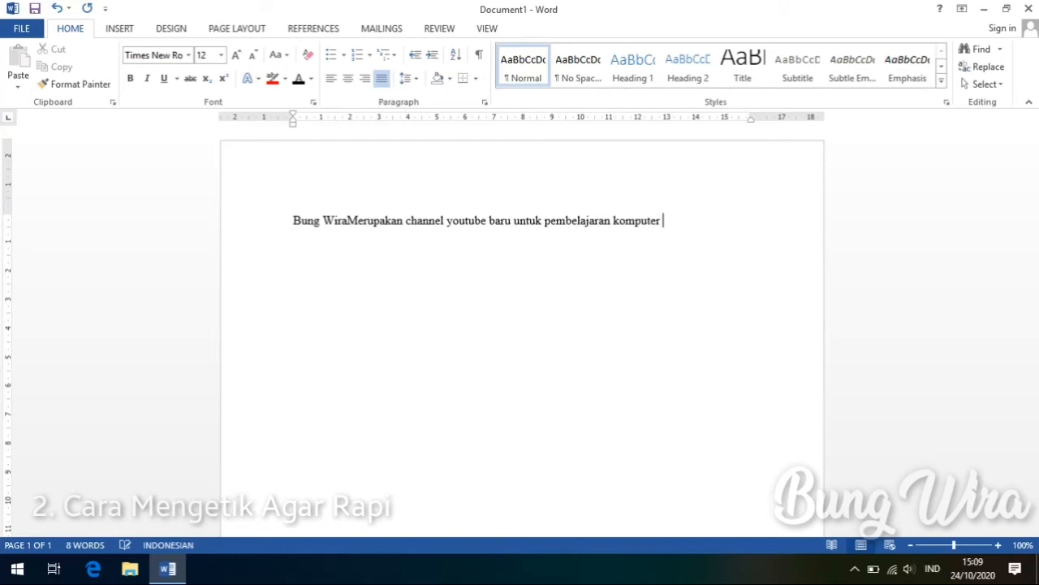
{"action": "type", "text": "mudah, dan gratis"}
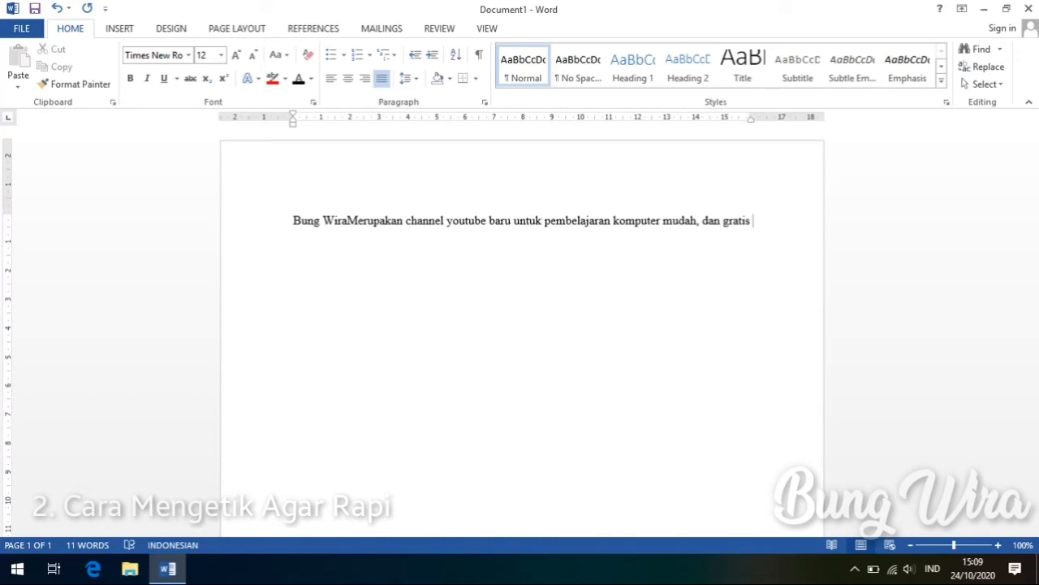
Separate "Wira" and "Merupakan" with a space and continue with ", terima kasih atas dukungan yang sudah subscribe dan menonton tayangan di channel ini.".
{"action": "left_click", "coordinate": [348, 221]}
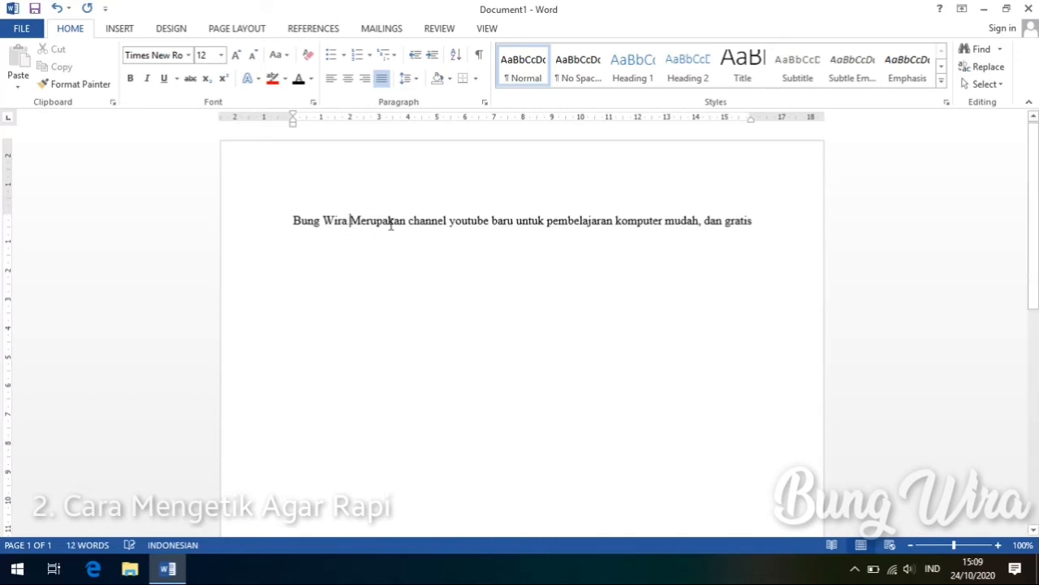
{"action": "left_click", "coordinate": [758, 223]}
{"action": "key", "text": "BackSpace"}
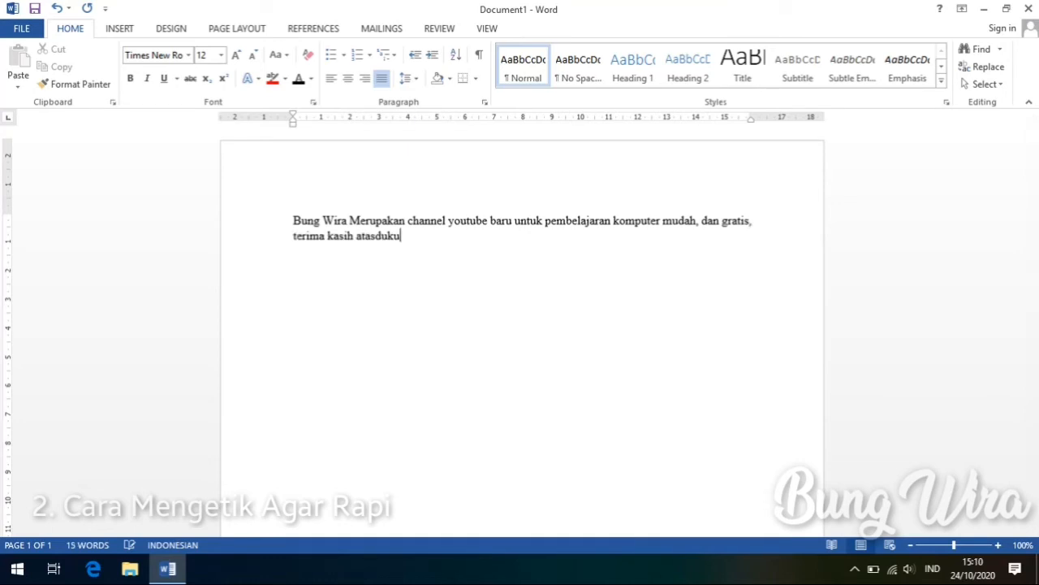
{"action": "key", "text": "BackSpace"}
{"action": "key", "text": "BackSpace"}
{"action": "key", "text": "BackSpace"}
{"action": "key", "text": "BackSpace"}
{"action": "type", "text": "dukuk"}
{"action": "type", "text": "gan yang sudah subscribe dan men"}
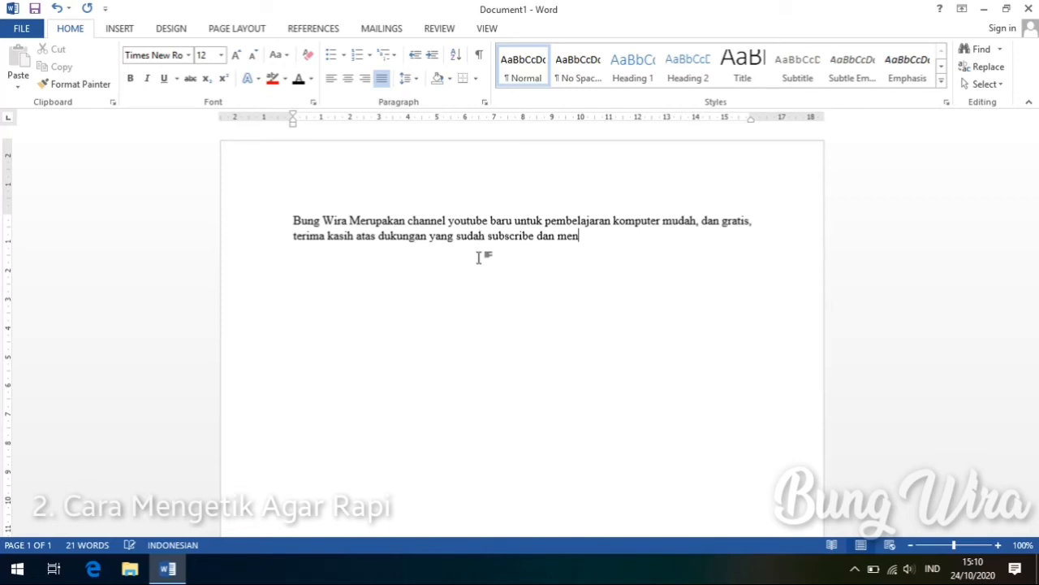
{"action": "type", "text": "onton tayangan di channel ini."}
Add three separate lines below the paragraph: "Nama :", "Alamat :" and "Jenis Kelamin :".
{"action": "key", "text": "Return"}
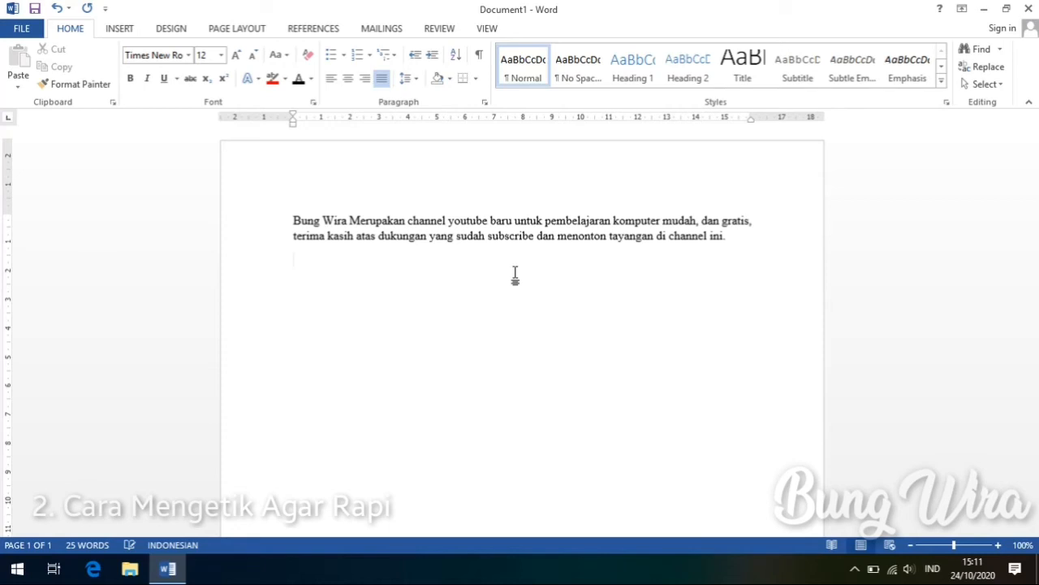
{"action": "type", "text": "Nama :"}
{"action": "key", "text": "Return"}
{"action": "type", "text": "Alamat :"}
{"action": "key", "text": "Return"}
{"action": "type", "text": "Jenis Kelamin :"}
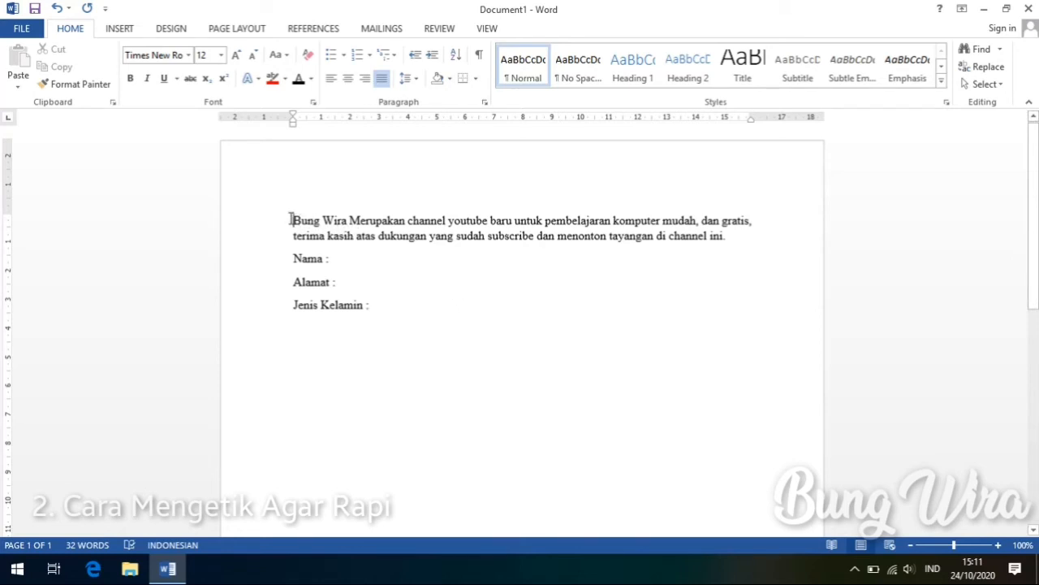
Insert a centred title line reading "BUNG WIRA" above the first paragraph.
{"action": "key", "text": "Return"}
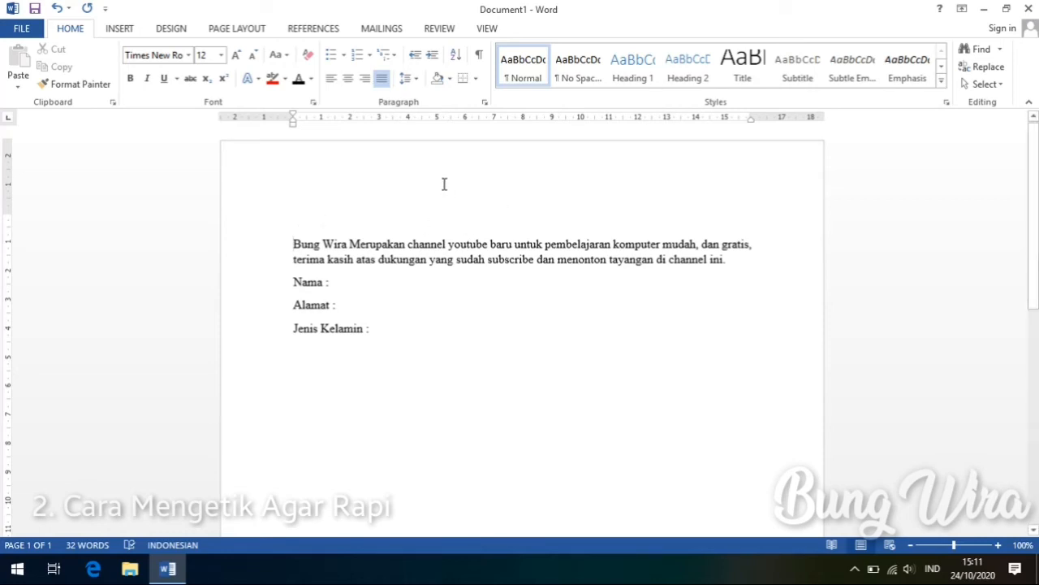
{"action": "left_click", "coordinate": [347, 78]}
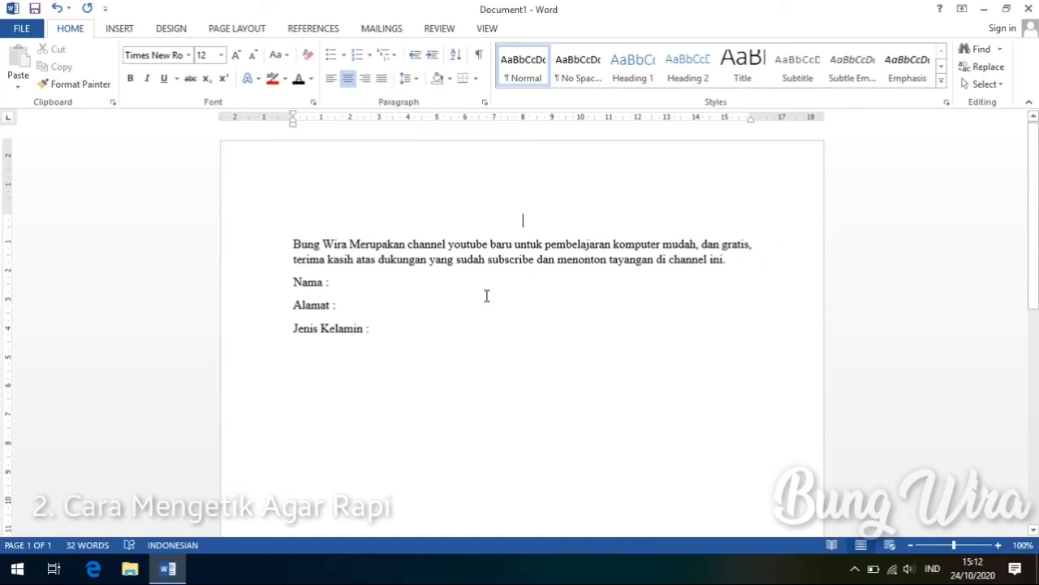
{"action": "type", "text": "B"}
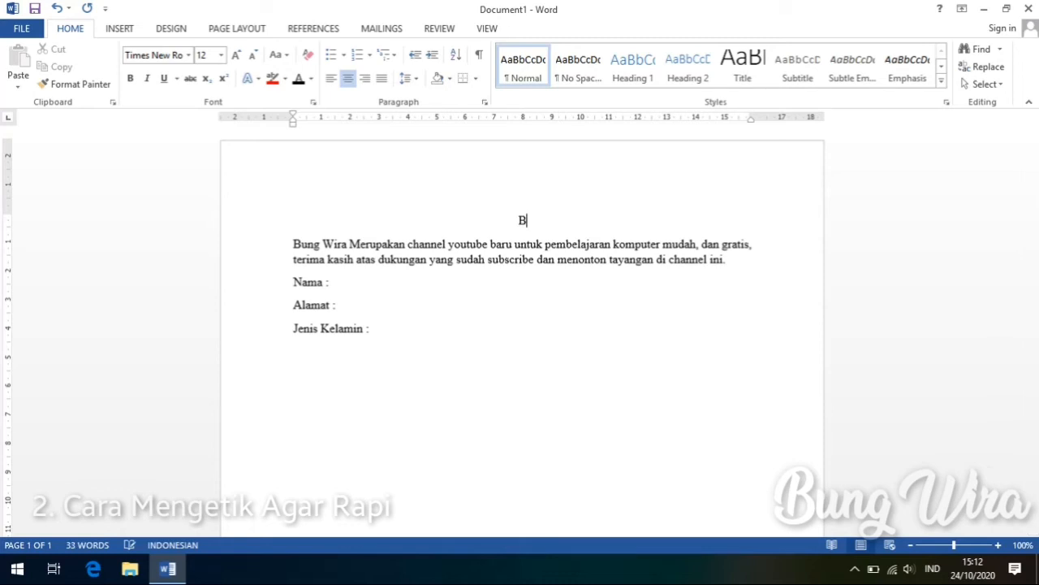
{"action": "type", "text": "UNG ROMA"}
{"action": "key", "text": "BackSpace"}
{"action": "key", "text": "BackSpace"}
{"action": "key", "text": "BackSpace"}
{"action": "key", "text": "BackSpace"}
{"action": "type", "text": "WIRA"}
Make the title "BUNG WIRA" bold and enlarge its font size beyond 20.
{"action": "left_click_drag", "start_coordinate": [561, 220], "coordinate": [489, 221]}
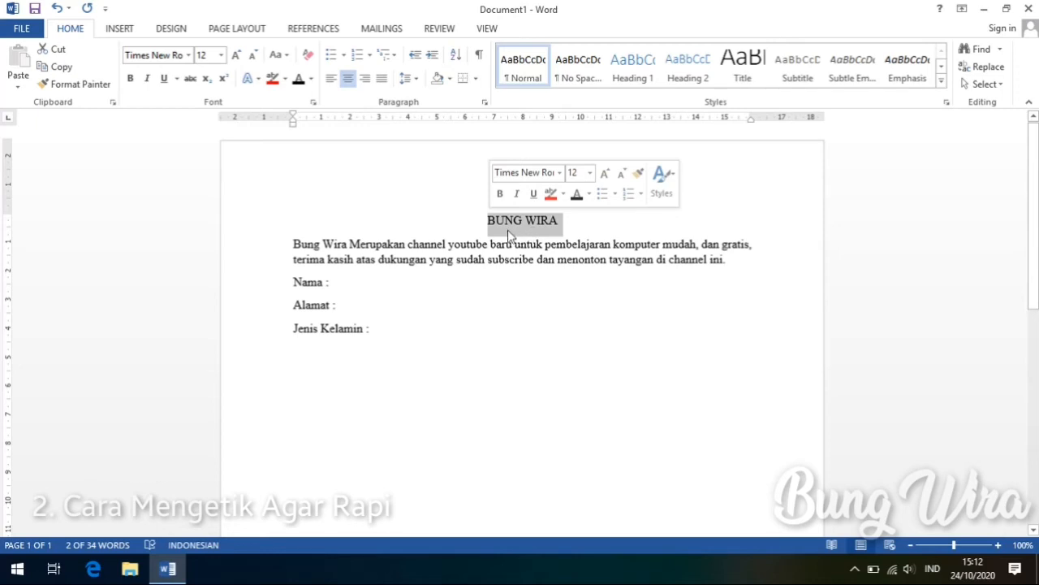
{"action": "left_click", "coordinate": [132, 78]}
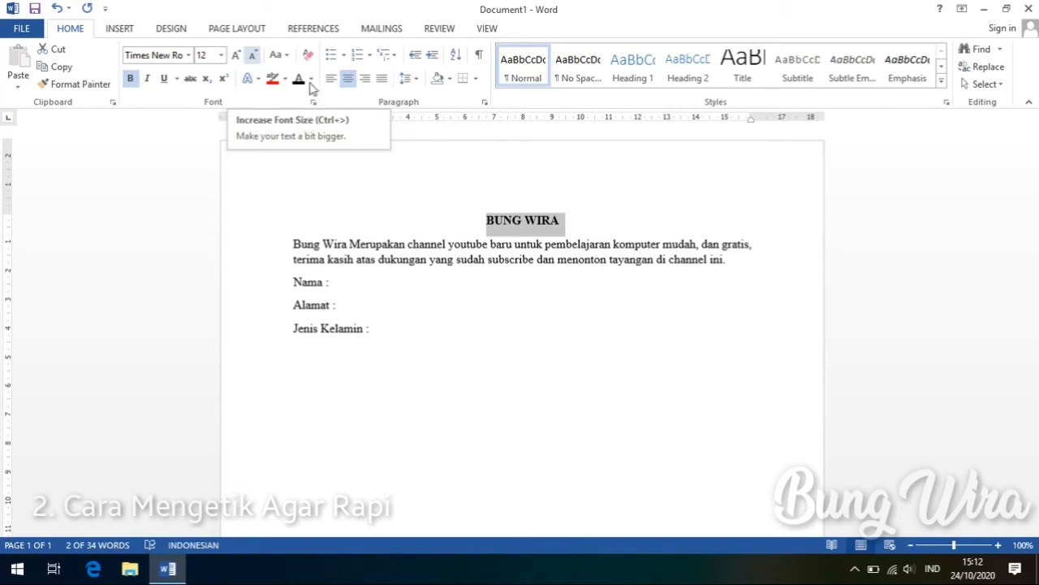
{"action": "left_click", "coordinate": [235, 54]}
{"action": "left_click", "coordinate": [236, 54]}
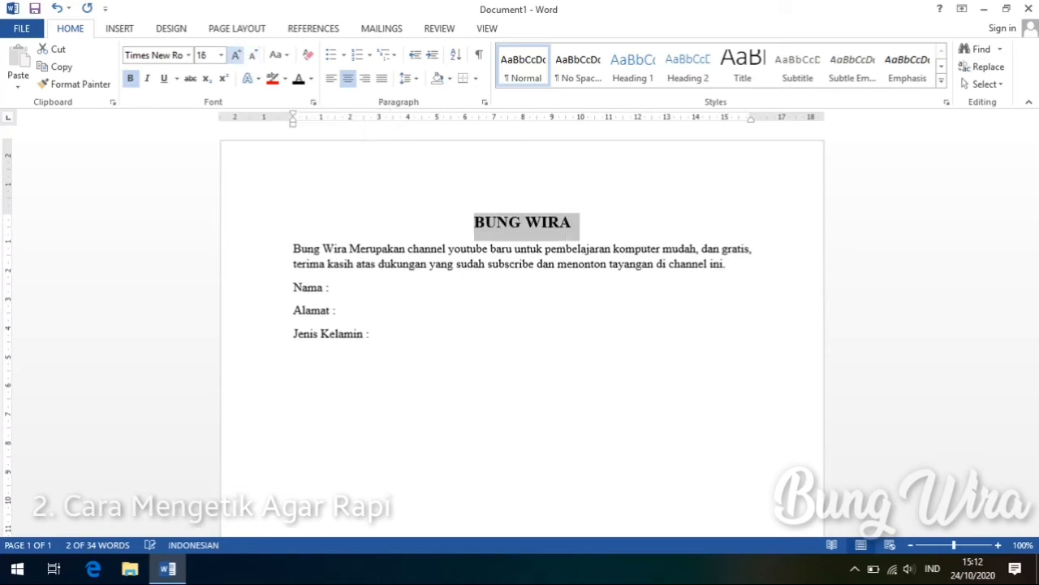
{"action": "left_click", "coordinate": [237, 55]}
{"action": "left_click", "coordinate": [236, 56]}
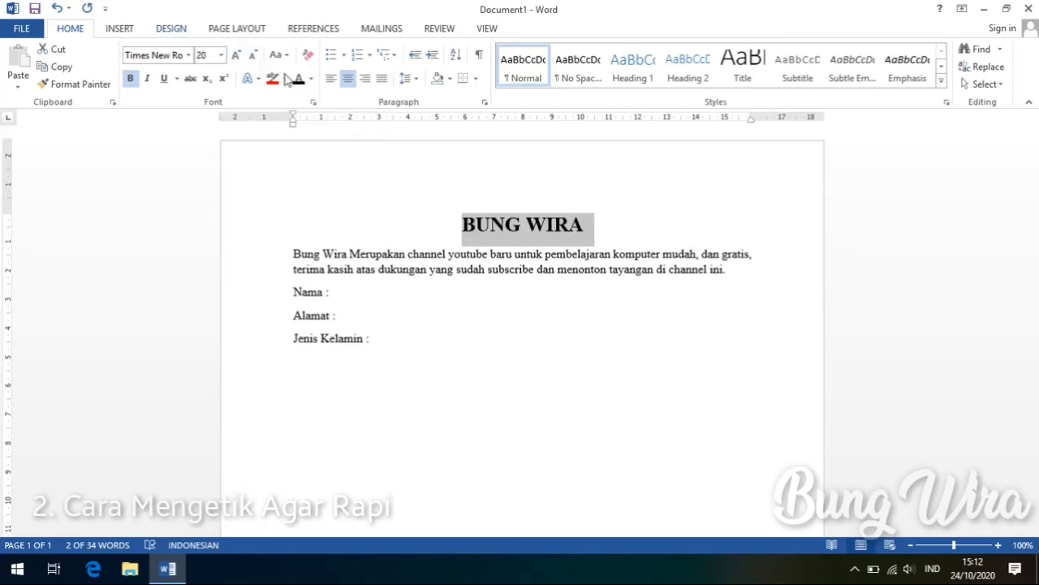
{"action": "left_click", "coordinate": [221, 55]}
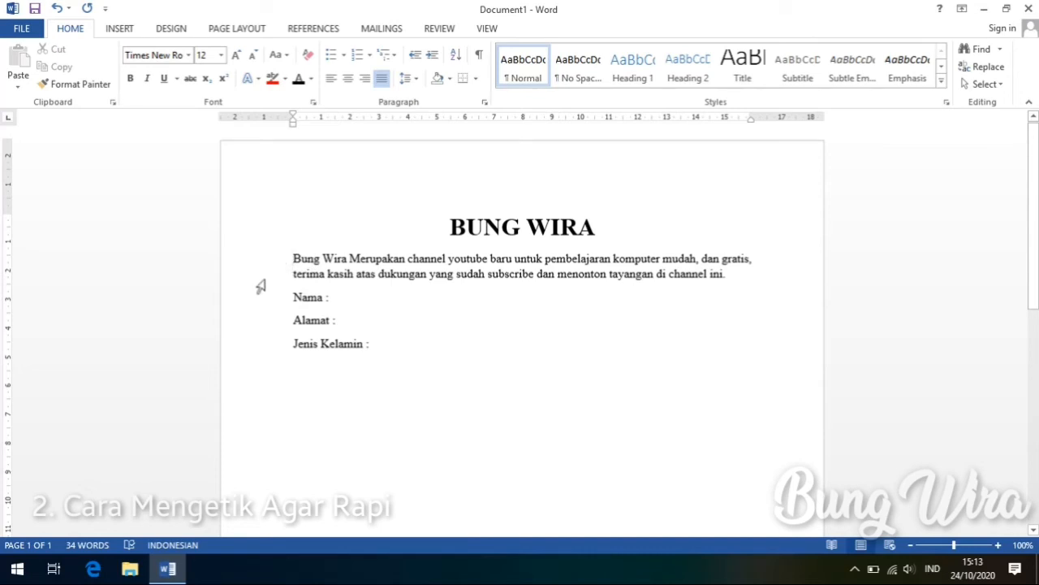
Indent the first line of the paragraph below the title by one tab.
{"action": "key", "text": "Tab"}
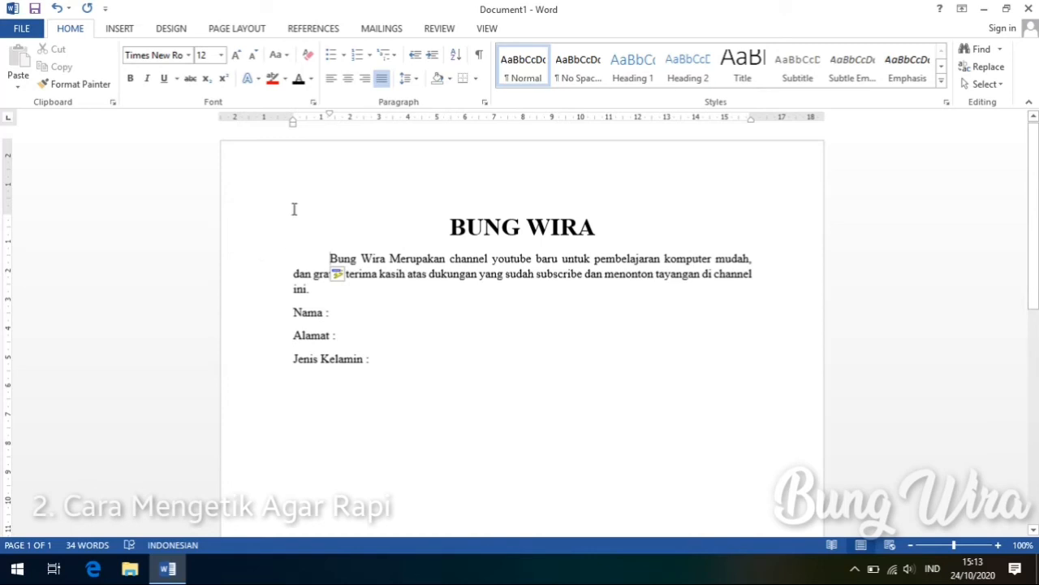
Try to align the colons of the Nama, Alamat and Jenis Kelamin lines using default tabs.
{"action": "left_click", "coordinate": [327, 312]}
{"action": "left_click", "coordinate": [345, 337]}
{"action": "left_click", "coordinate": [380, 360]}
{"action": "left_click_drag", "start_coordinate": [294, 311], "coordinate": [374, 358]}
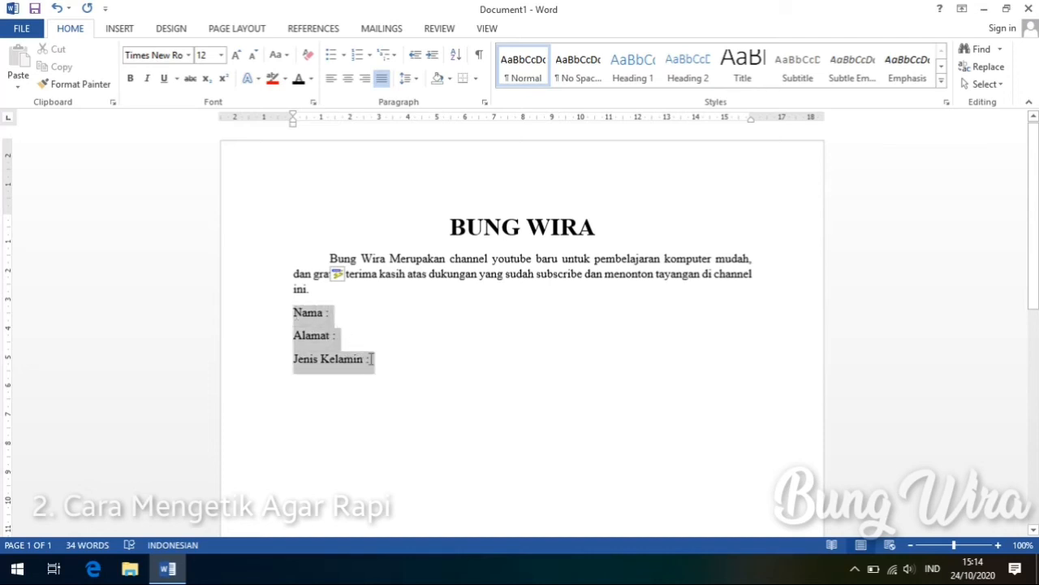
{"action": "left_click", "coordinate": [329, 314]}
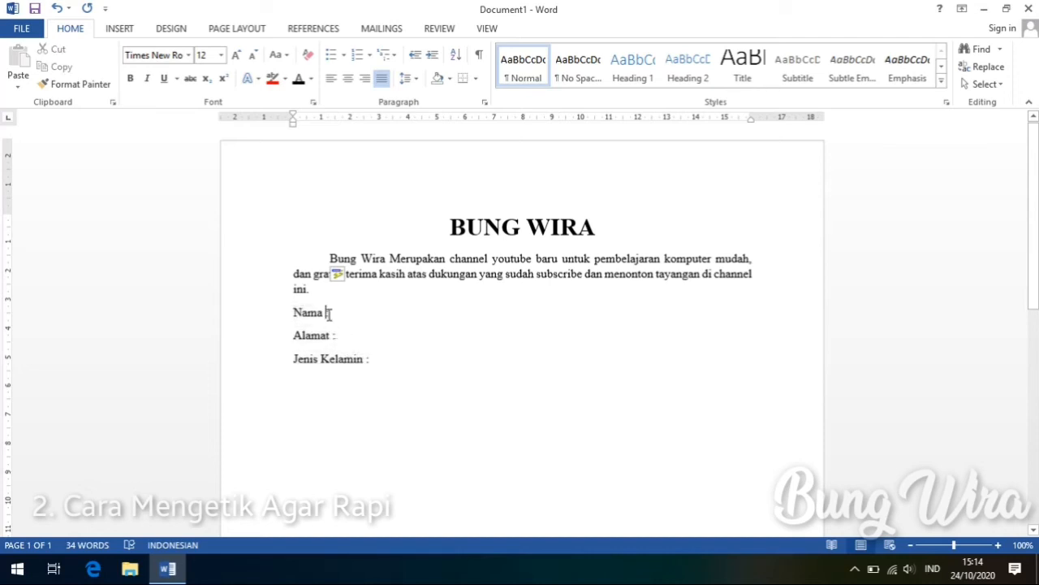
{"action": "key", "text": "Tab"}
{"action": "left_click", "coordinate": [334, 335]}
{"action": "key", "text": "Tab"}
{"action": "left_click", "coordinate": [367, 359]}
{"action": "left_click", "coordinate": [347, 338]}
{"action": "left_click", "coordinate": [341, 312]}
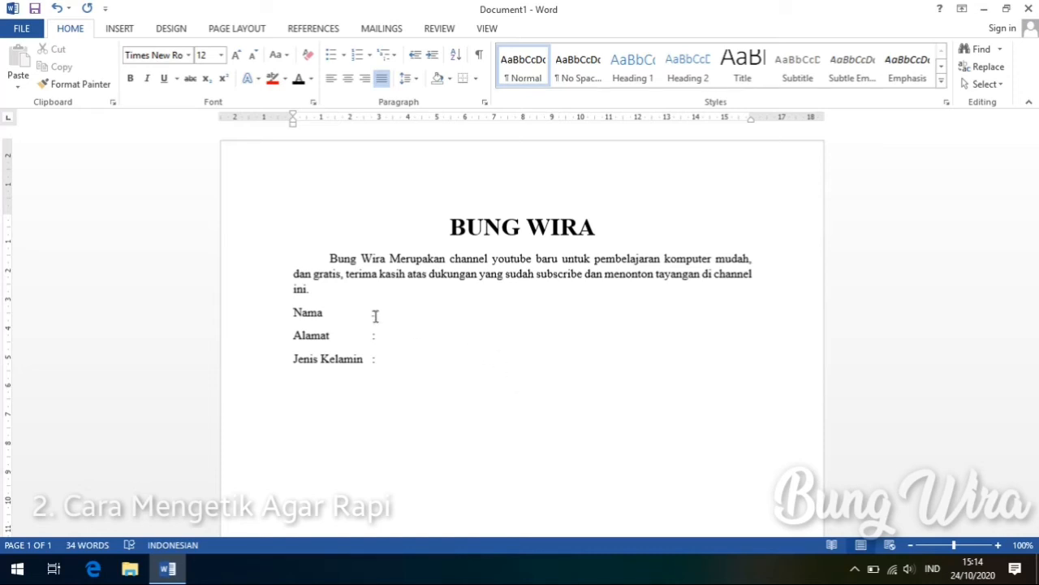
Remove the spacing before the colons in the Nama, Alamat and Jenis Kelamin lines.
{"action": "mouse_move", "coordinate": [372, 315]}
{"action": "left_mouse_down"}
{"action": "mouse_move", "coordinate": [328, 316]}
{"action": "mouse_move", "coordinate": [364, 315]}
{"action": "left_mouse_up"}
{"action": "key", "text": "BackSpace"}
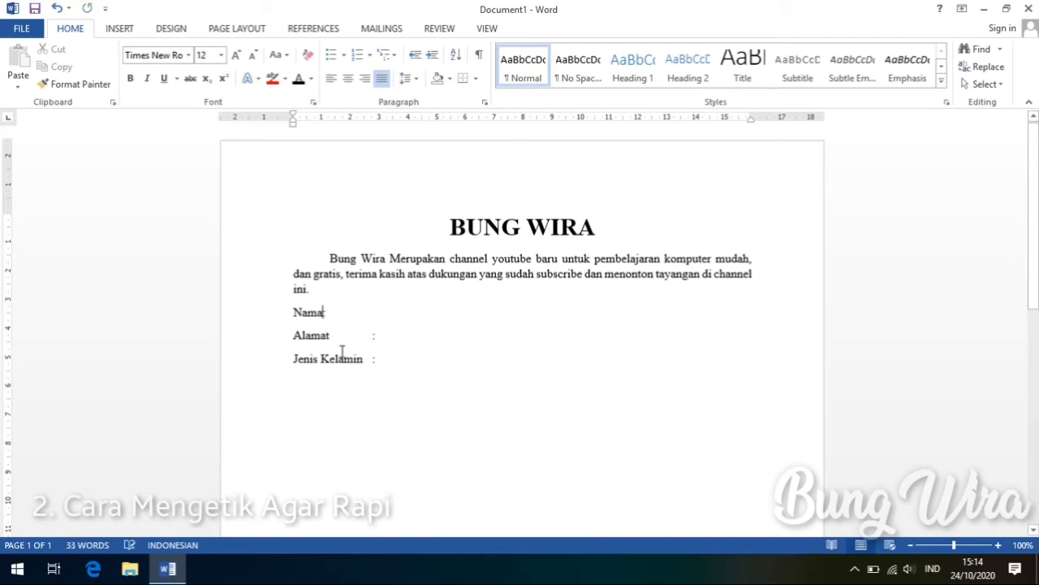
{"action": "left_click", "coordinate": [369, 336]}
{"action": "key", "text": "BackSpace"}
{"action": "key", "text": "BackSpace"}
{"action": "key", "text": "BackSpace"}
{"action": "key", "text": "BackSpace"}
{"action": "key", "text": "BackSpace"}
{"action": "key", "text": "BackSpace"}
{"action": "key", "text": "BackSpace"}
{"action": "key", "text": "BackSpace"}
{"action": "key", "text": "BackSpace"}
{"action": "key", "text": "BackSpace"}
{"action": "key", "text": "BackSpace"}
{"action": "key", "text": "BackSpace"}
{"action": "left_click", "coordinate": [371, 360]}
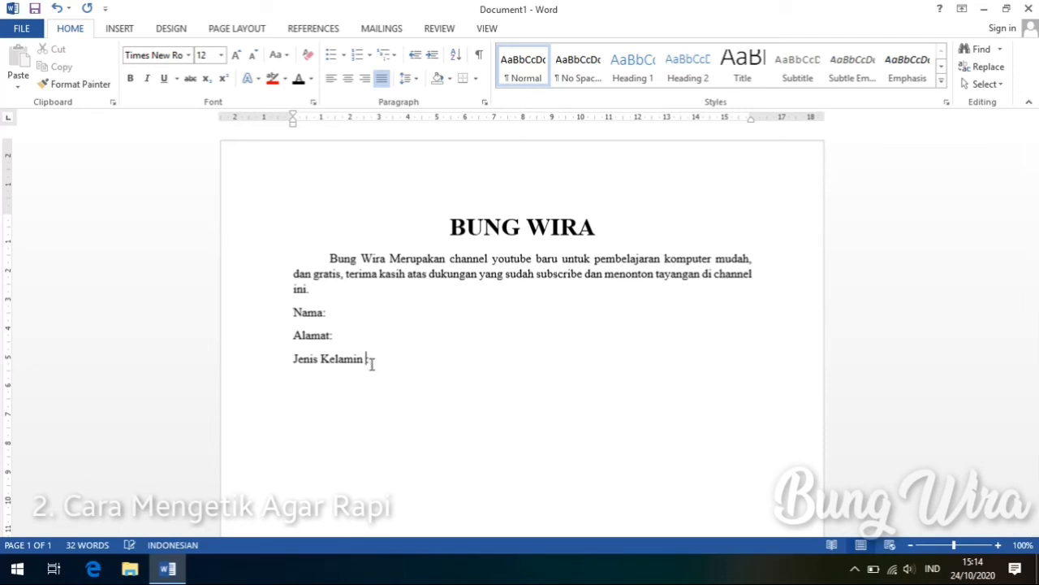
{"action": "key", "text": "BackSpace"}
Set a left tab stop at about 3.25 cm for the Nama, Alamat and Jenis Kelamin lines.
{"action": "left_click_drag", "start_coordinate": [293, 312], "coordinate": [367, 360]}
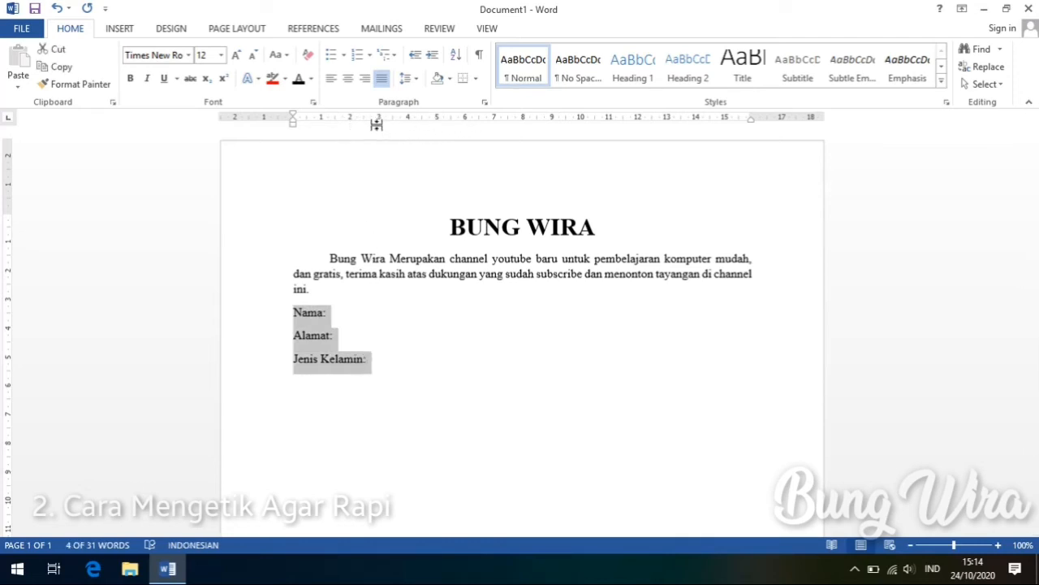
{"action": "left_click_drag", "start_coordinate": [365, 120], "coordinate": [387, 126]}
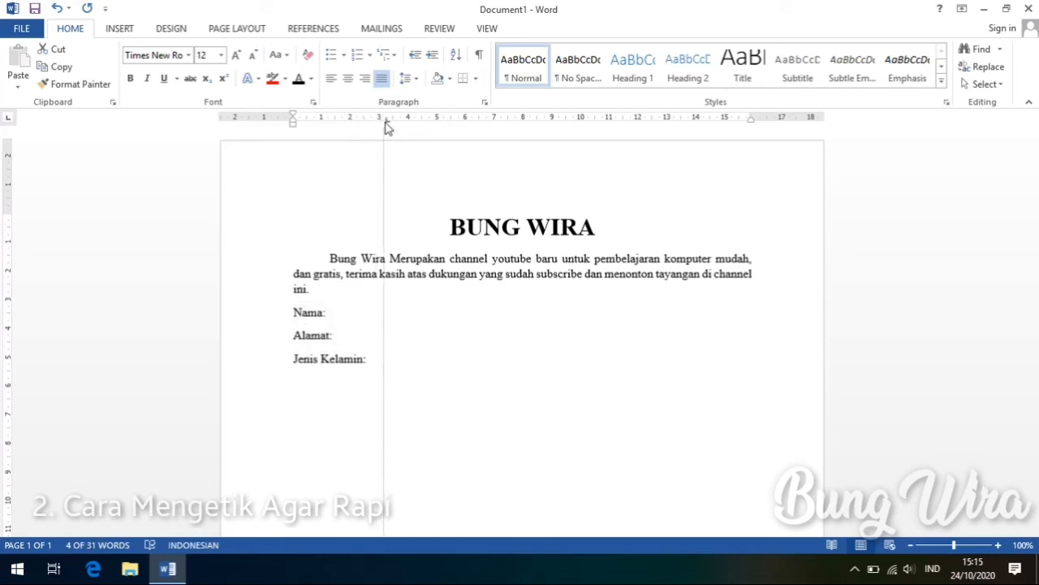
{"action": "left_click_drag", "start_coordinate": [386, 127], "coordinate": [385, 120]}
Align the colons of the Nama, Alamat and Jenis Kelamin lines at the new tab stop.
{"action": "left_click", "coordinate": [323, 313]}
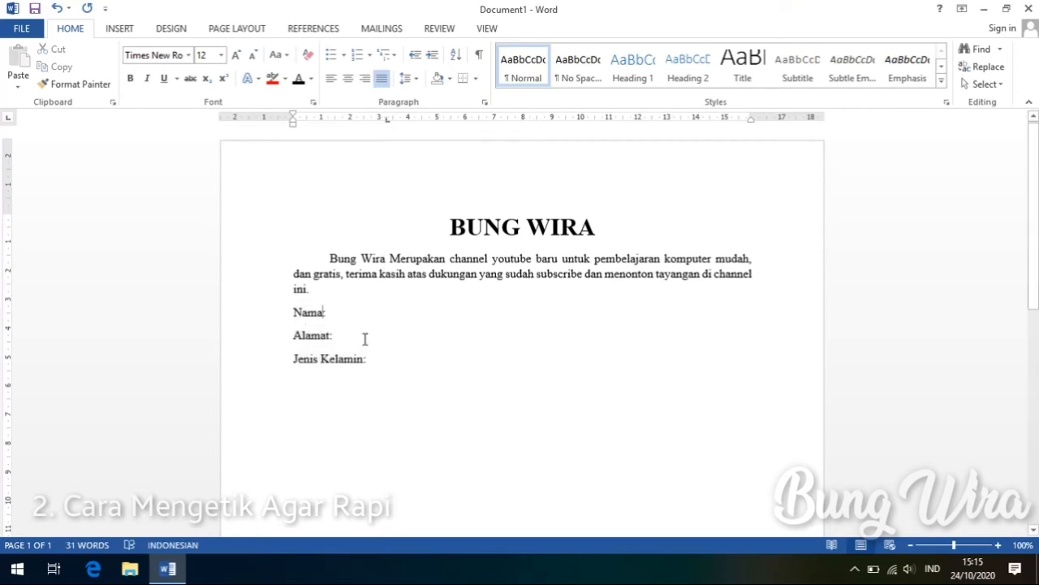
{"action": "key", "text": "Tab"}
{"action": "left_click", "coordinate": [329, 336]}
{"action": "key", "text": "Tab"}
{"action": "left_click", "coordinate": [365, 359]}
{"action": "key", "text": "Tab"}
Fill in the person's name and street address after their colons, and enter "LAKI LAKI" for Jenis Kelamin.
{"action": "left_click", "coordinate": [421, 341]}
{"action": "left_click", "coordinate": [413, 340]}
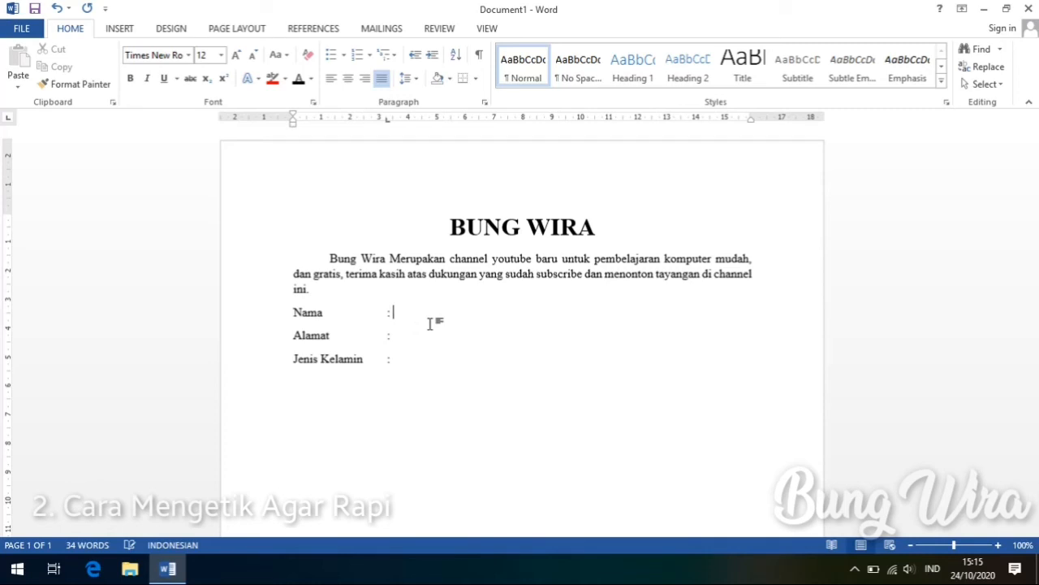
{"action": "type", "text": "JAINAL"}
{"action": "left_click", "coordinate": [445, 346]}
{"action": "type", "text": "JL JERUK"}
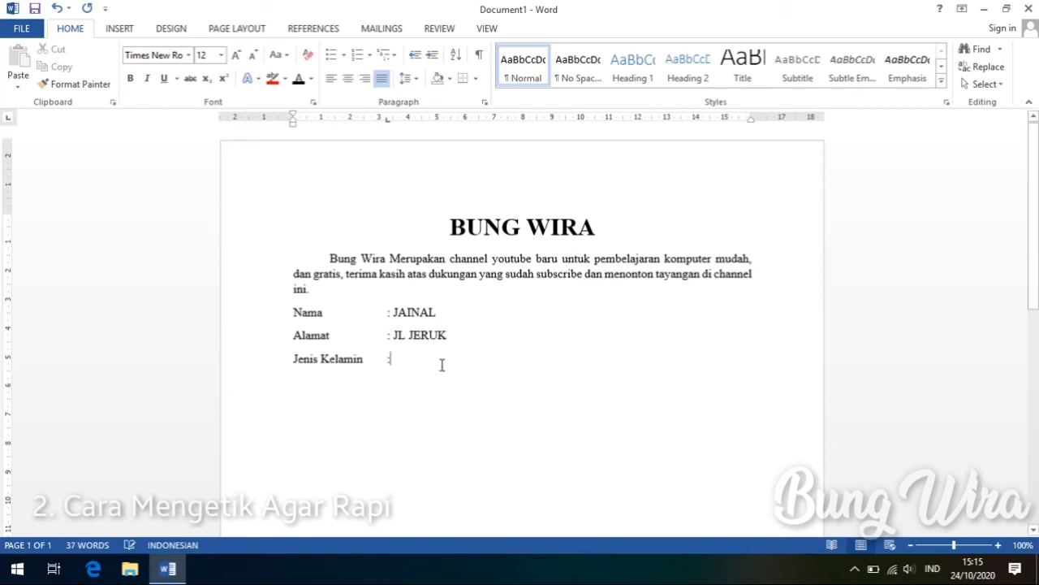
{"action": "left_click", "coordinate": [449, 361]}
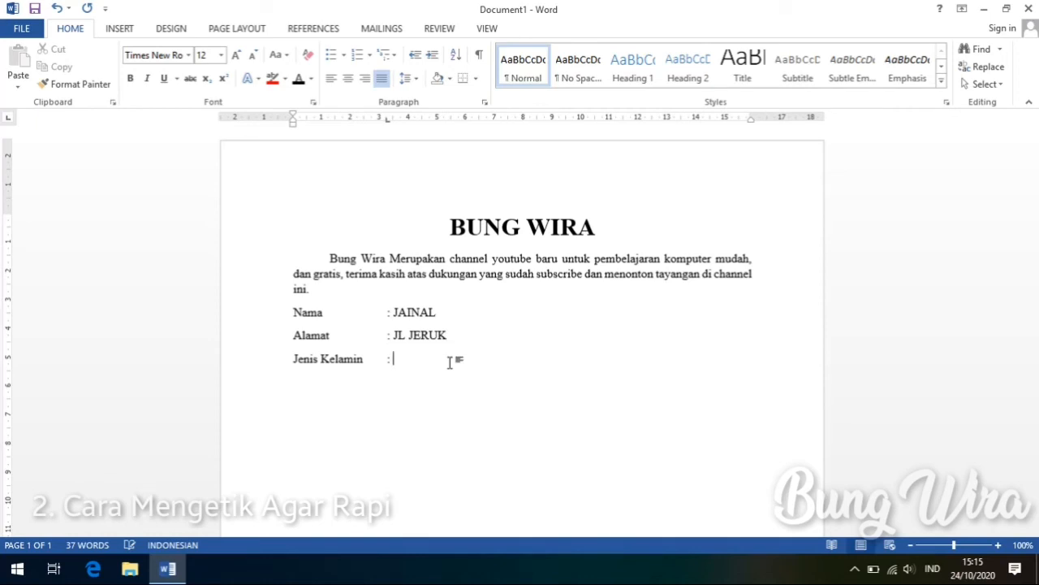
{"action": "type", "text": "LAKI LAKI"}
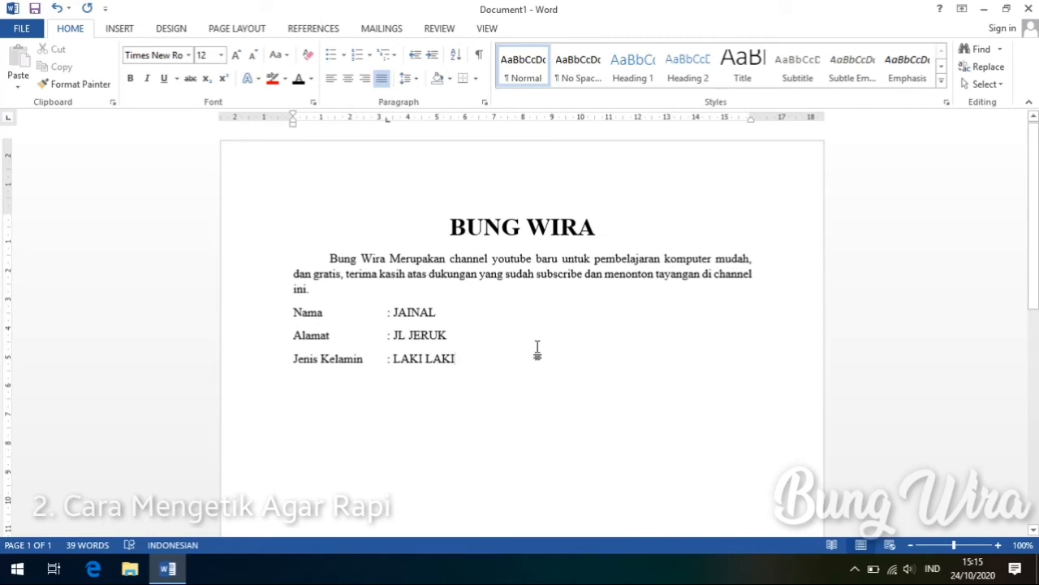
Try left, right and centre alignment on the paragraph below the title, ending with justified alignment.
{"action": "triple_click", "coordinate": [331, 260]}
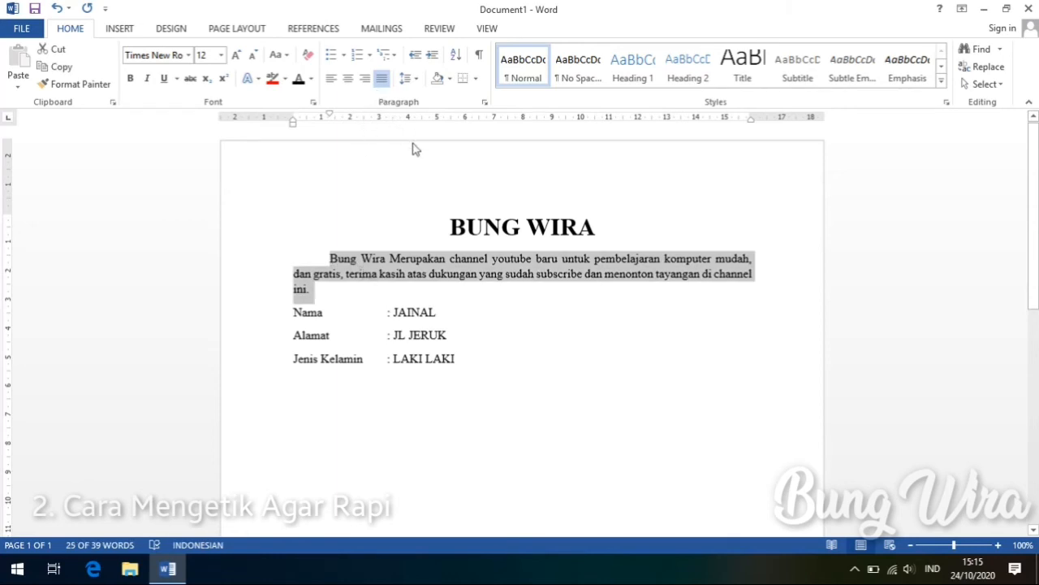
{"action": "left_click", "coordinate": [331, 79]}
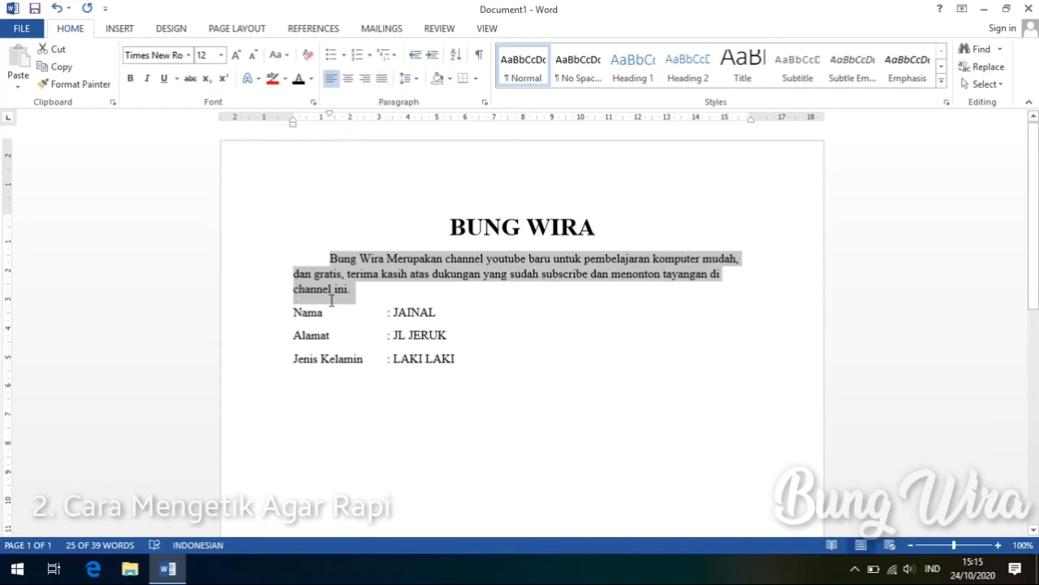
{"action": "left_click", "coordinate": [365, 79]}
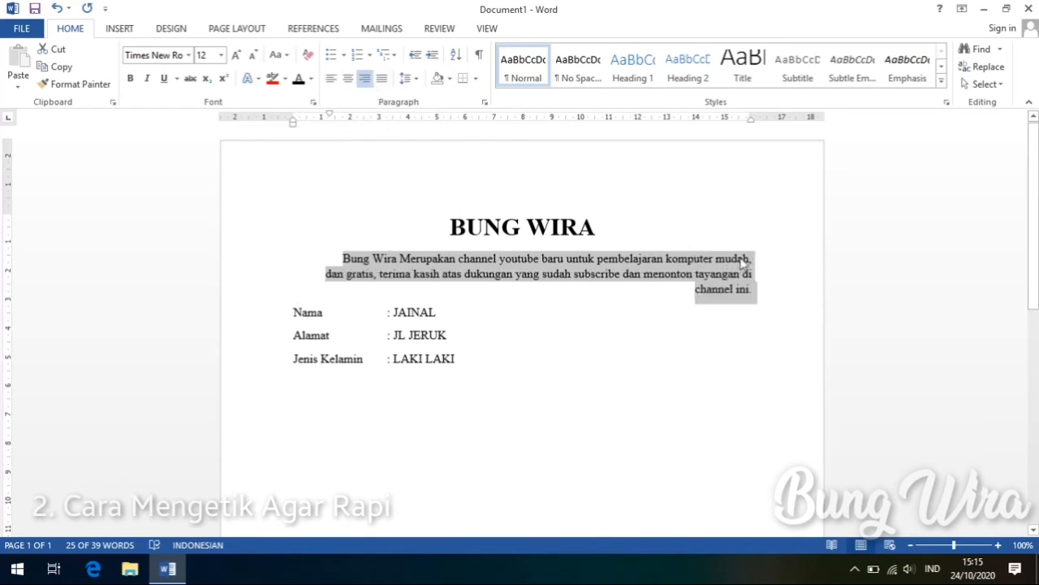
{"action": "left_click", "coordinate": [348, 78]}
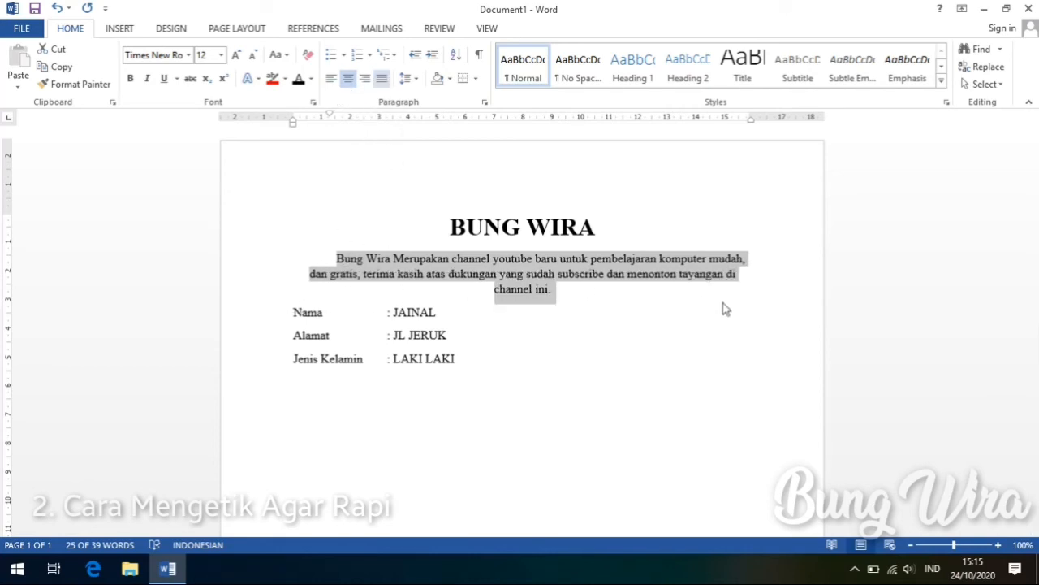
{"action": "left_click", "coordinate": [386, 86]}
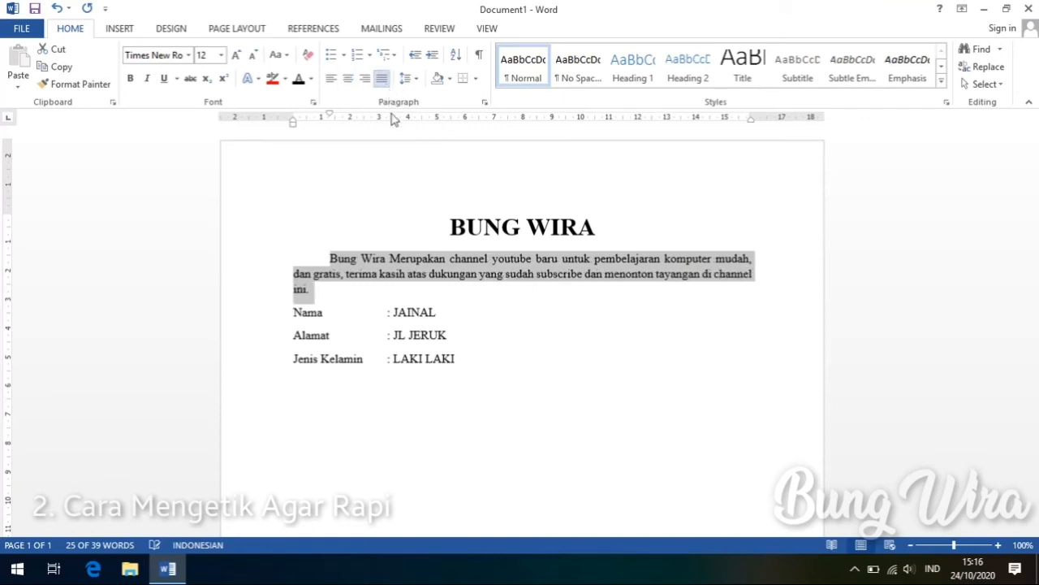
{"action": "left_click", "coordinate": [508, 358]}
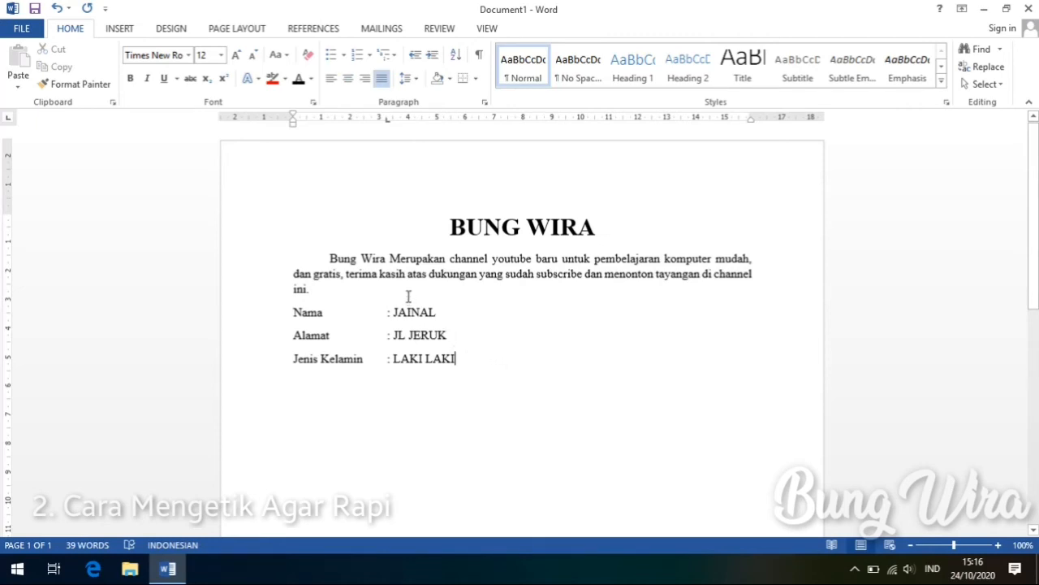
{"action": "left_click", "coordinate": [330, 259]}
{"action": "left_click", "coordinate": [461, 225]}
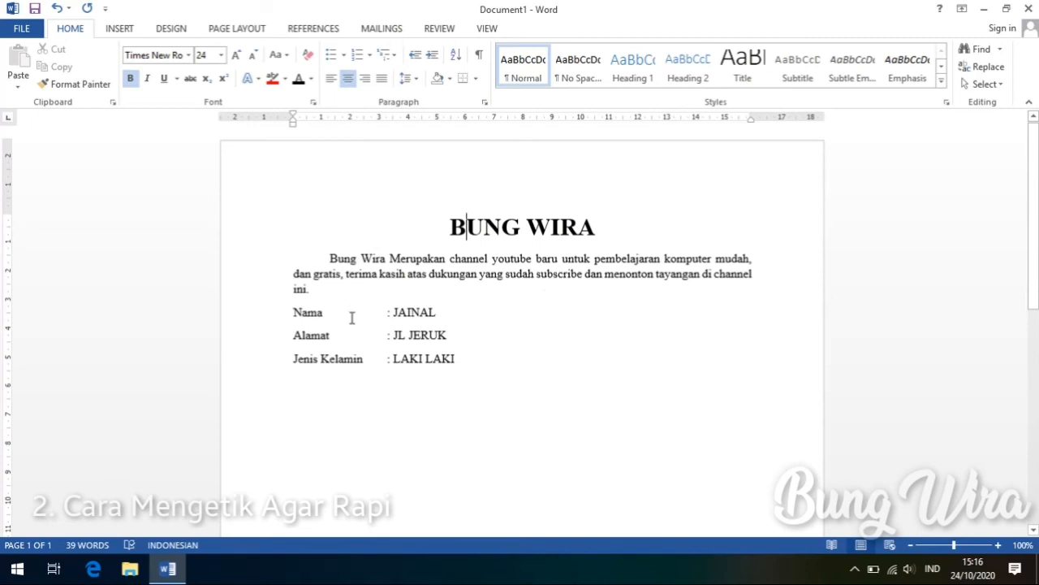
{"action": "left_click", "coordinate": [387, 317]}
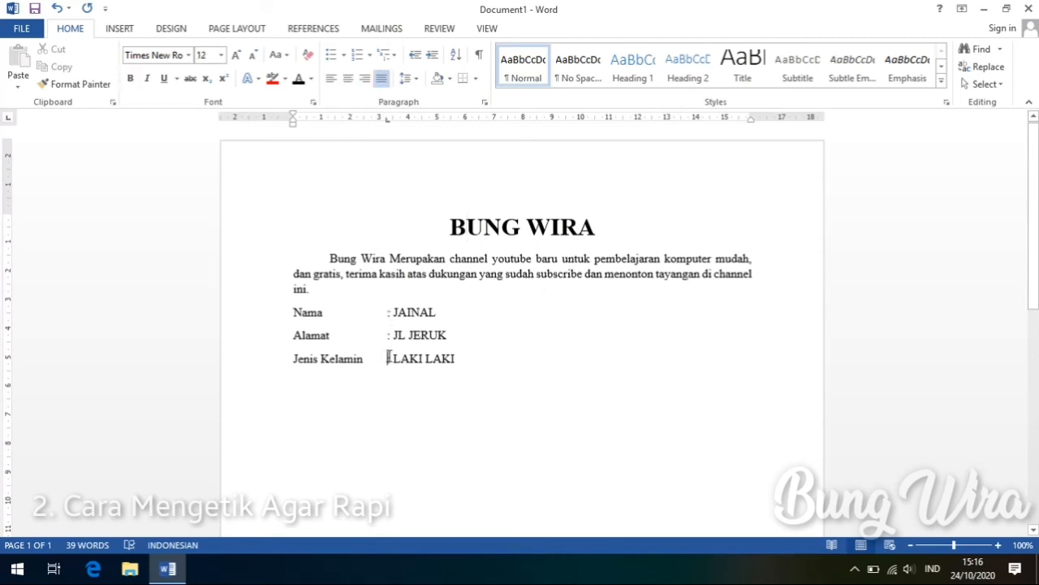
{"action": "left_click", "coordinate": [395, 358]}
Leave a blank line below the Jenis Kelamin line and add the line "Kepada Yth.".
{"action": "left_click", "coordinate": [454, 342]}
{"action": "key", "text": "Return"}
{"action": "key", "text": "Return"}
{"action": "left_click", "coordinate": [291, 319]}
{"action": "left_click", "coordinate": [309, 399]}
{"action": "type", "text": "k"}
{"action": "key", "text": "BackSpace"}
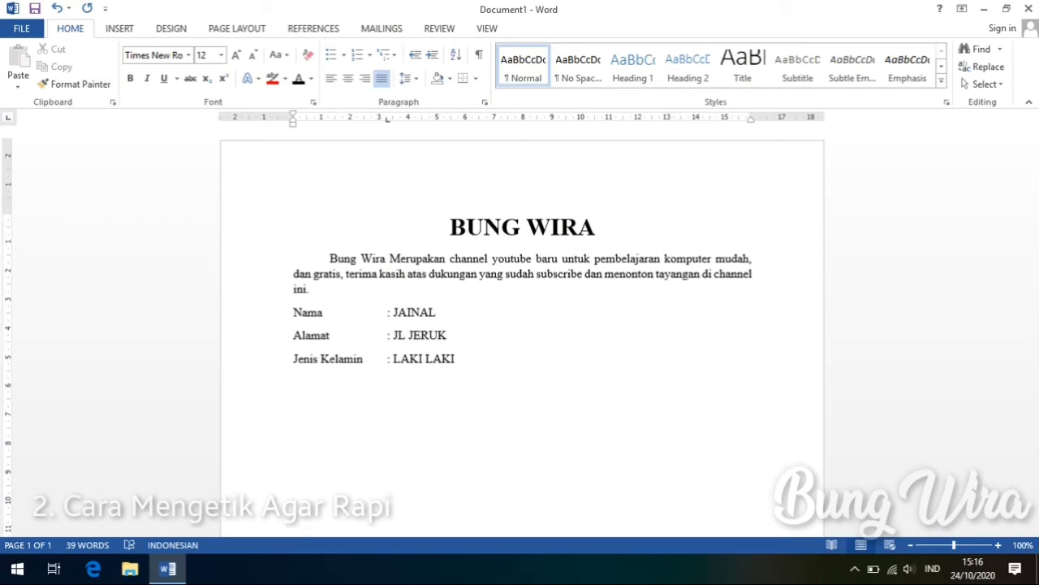
{"action": "type", "text": "Kepada yang"}
{"action": "key", "text": "BackSpace"}
{"action": "key", "text": "BackSpace"}
{"action": "key", "text": "BackSpace"}
{"action": "key", "text": "BackSpace"}
{"action": "type", "text": "YT"}
{"action": "key", "text": "BackSpace"}
{"action": "type", "text": "th."}
{"action": "key", "text": "Return"}
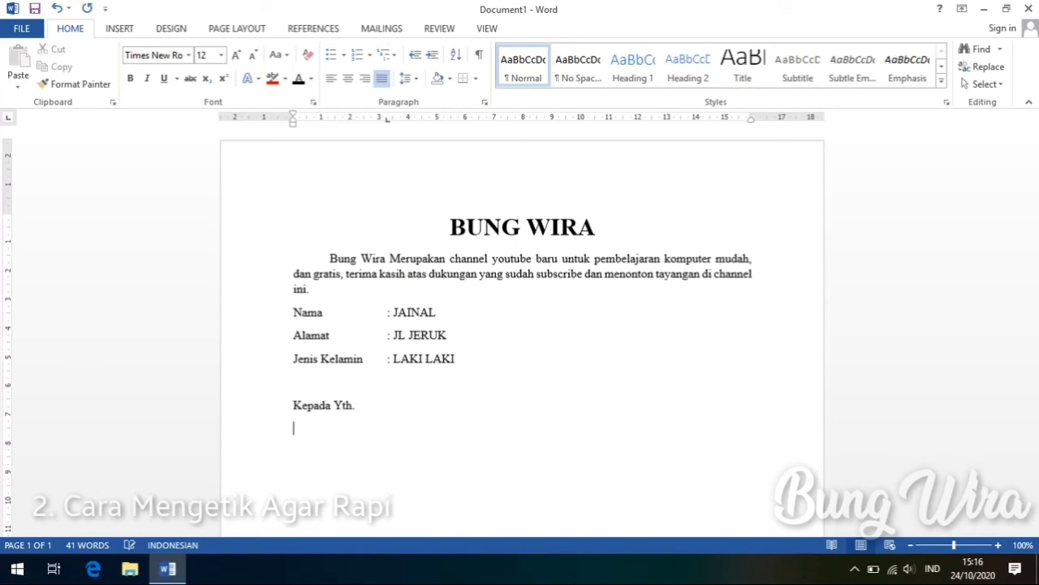
Add three lines below "Kepada Yth.": "Bapak" with the recipient's name, "di –" and "Tempat".
{"action": "type", "text": "Bapak jaina"}
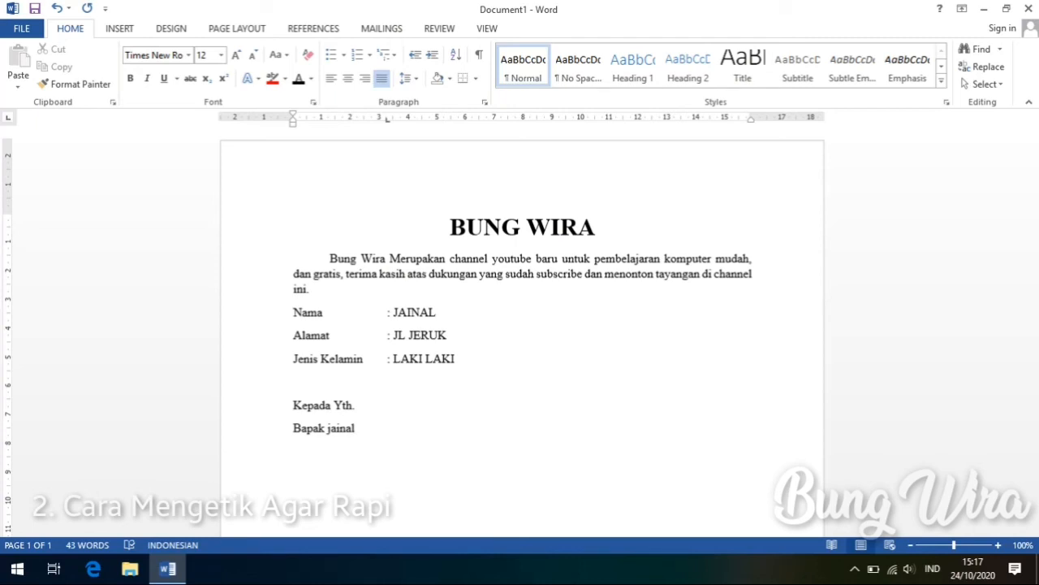
{"action": "type", "text": "l"}
{"action": "key", "text": "Return"}
{"action": "type", "text": "Di -"}
{"action": "key", "text": "Return"}
{"action": "type", "text": "Tempat"}
{"action": "left_click", "coordinate": [303, 452]}
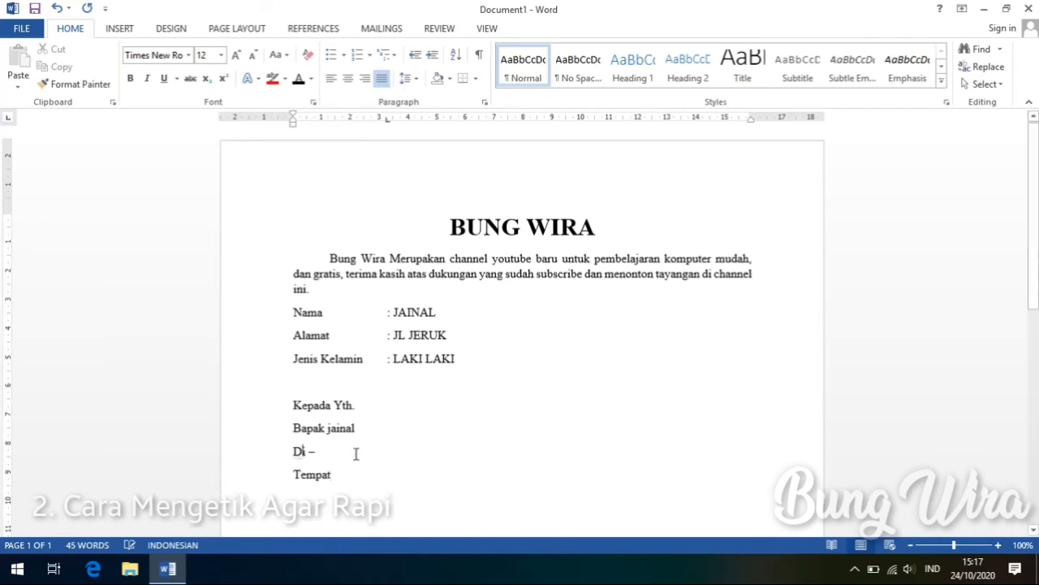
{"action": "key", "text": "BackSpace"}
{"action": "type", "text": "d"}
Give the four recipient lines 1.15 line spacing and a left tab stop at about 11.25 cm.
{"action": "left_click_drag", "start_coordinate": [332, 470], "coordinate": [293, 406]}
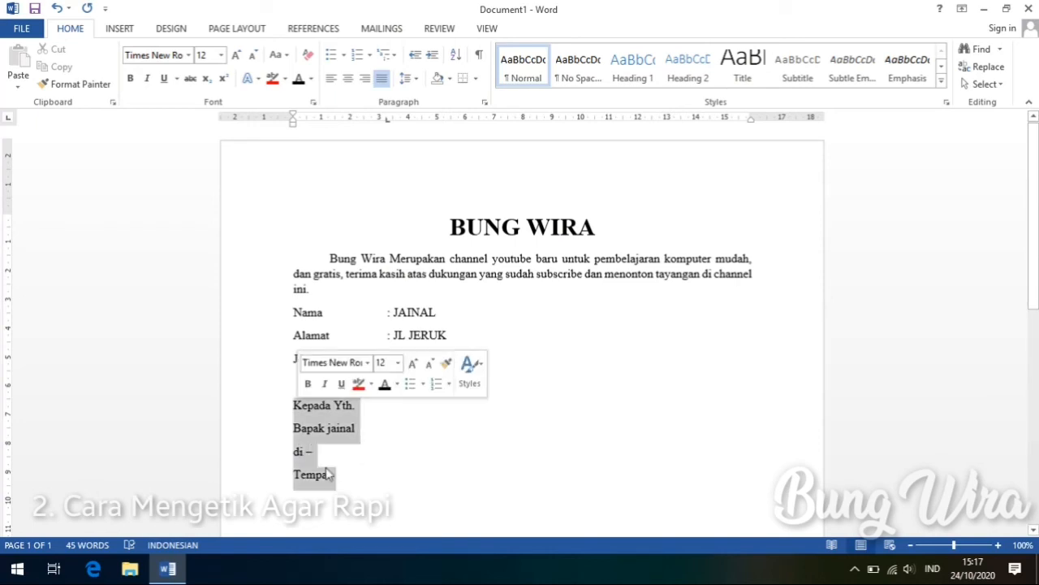
{"action": "left_click", "coordinate": [414, 79]}
{"action": "left_click", "coordinate": [429, 116]}
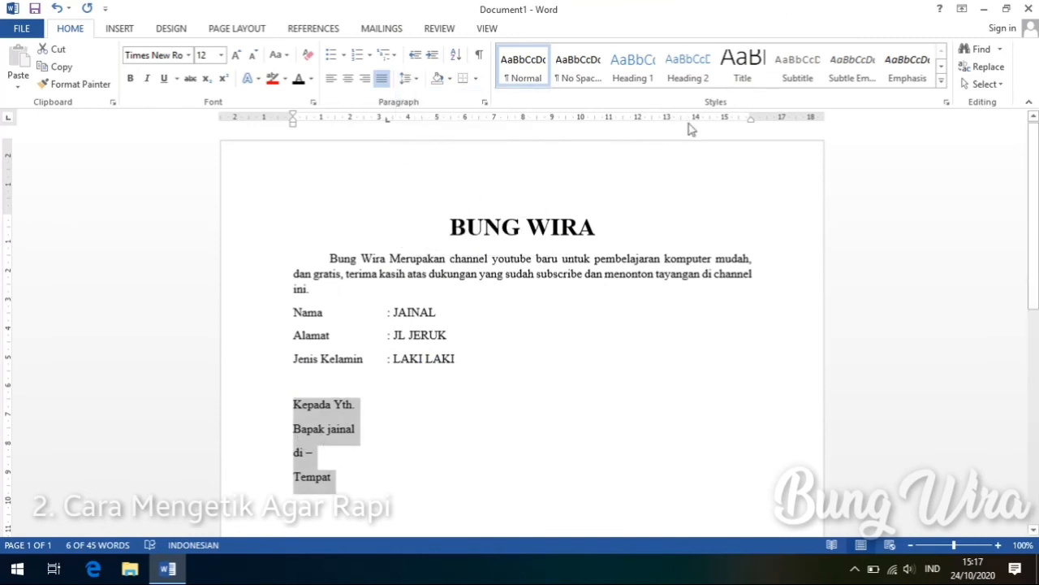
{"action": "left_click", "coordinate": [648, 123]}
{"action": "left_click_drag", "start_coordinate": [648, 122], "coordinate": [620, 134]}
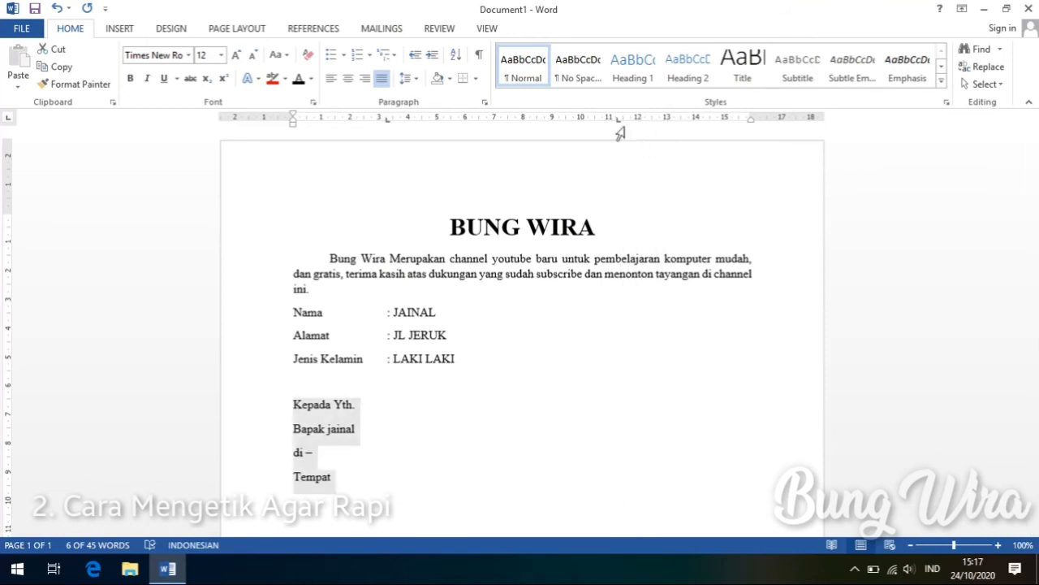
Move the "Kepada Yth.", "Bapak" and "di –" lines over to the 11.25 cm tab stop with two tabs each.
{"action": "left_click", "coordinate": [295, 408]}
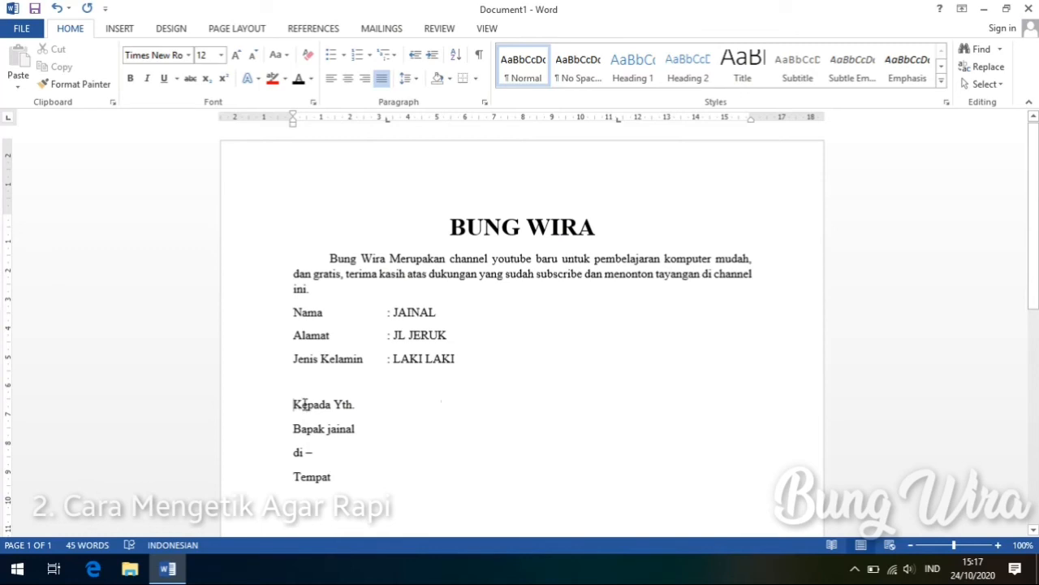
{"action": "key", "text": "Tab"}
{"action": "key", "text": "Tab"}
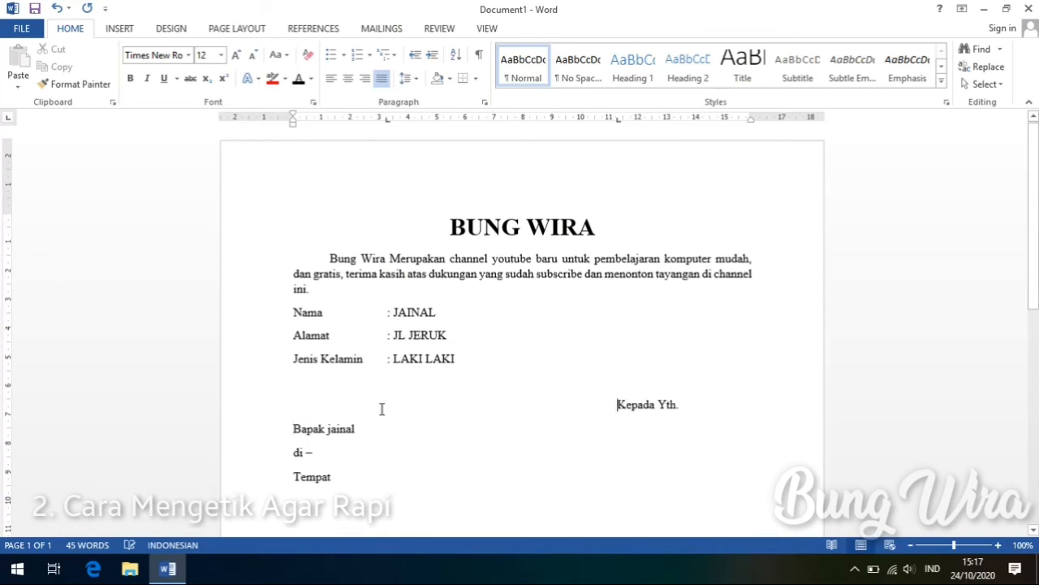
{"action": "left_click", "coordinate": [293, 429]}
{"action": "key", "text": "Tab"}
{"action": "key", "text": "Tab"}
{"action": "left_click", "coordinate": [293, 452]}
{"action": "key", "text": "Tab"}
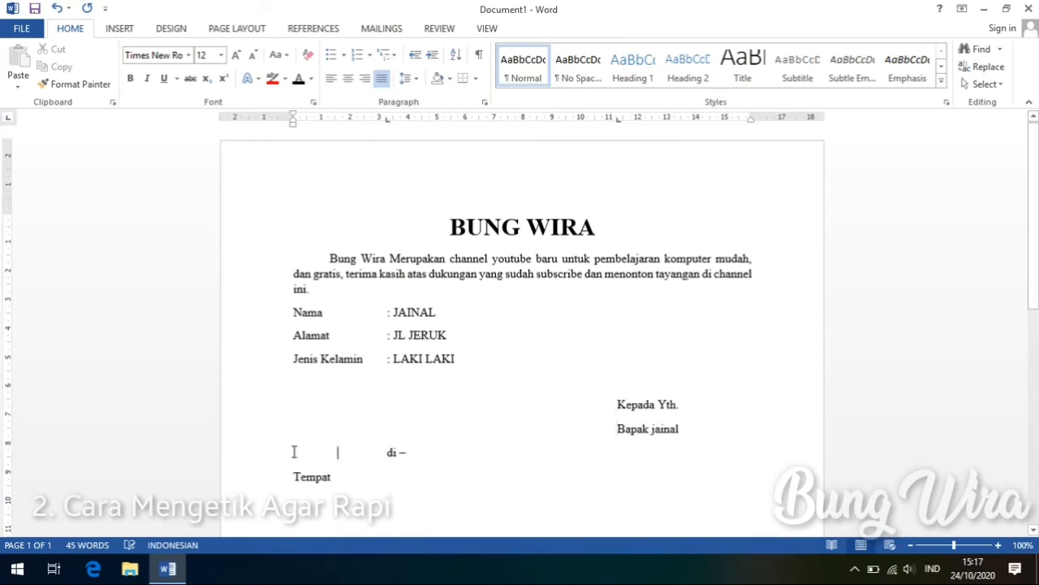
{"action": "key", "text": "Tab"}
Move "Tempat" over with two tabs and shift that line's second tab stop to about 12.25 cm.
{"action": "left_click", "coordinate": [294, 476]}
{"action": "key", "text": "Tab"}
{"action": "key", "text": "Tab"}
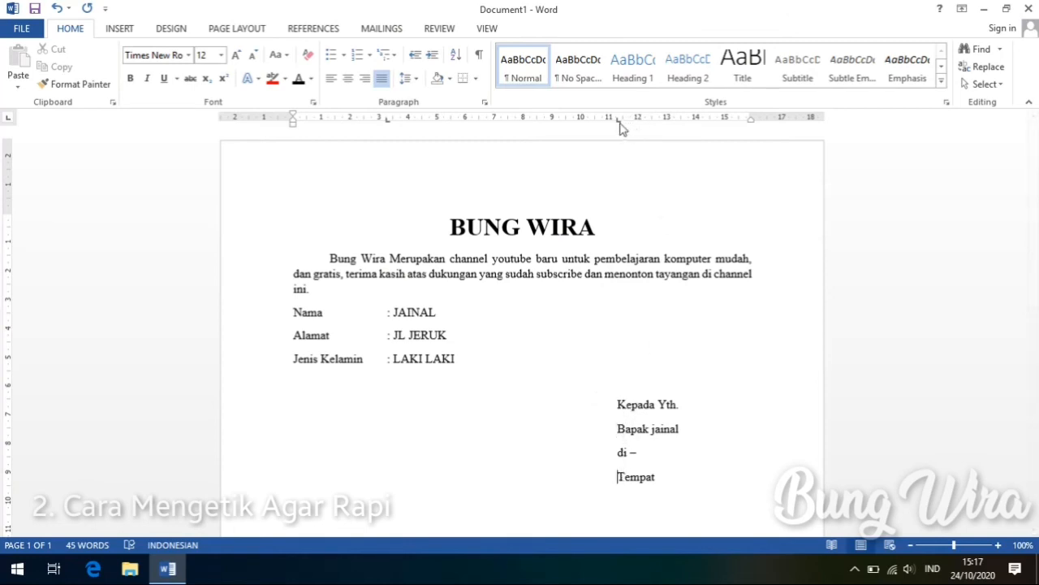
{"action": "left_click_drag", "start_coordinate": [620, 124], "coordinate": [646, 127]}
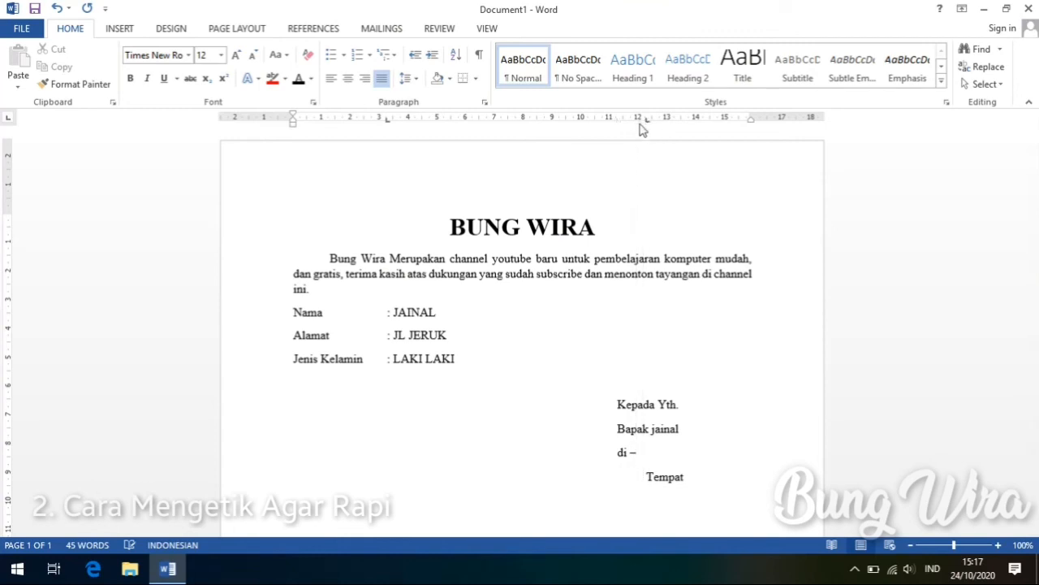
Set the spacing after the four recipient lines, from "Kepada Yth." to "Tempat", to 0 pt.
{"action": "left_click_drag", "start_coordinate": [611, 404], "coordinate": [659, 480]}
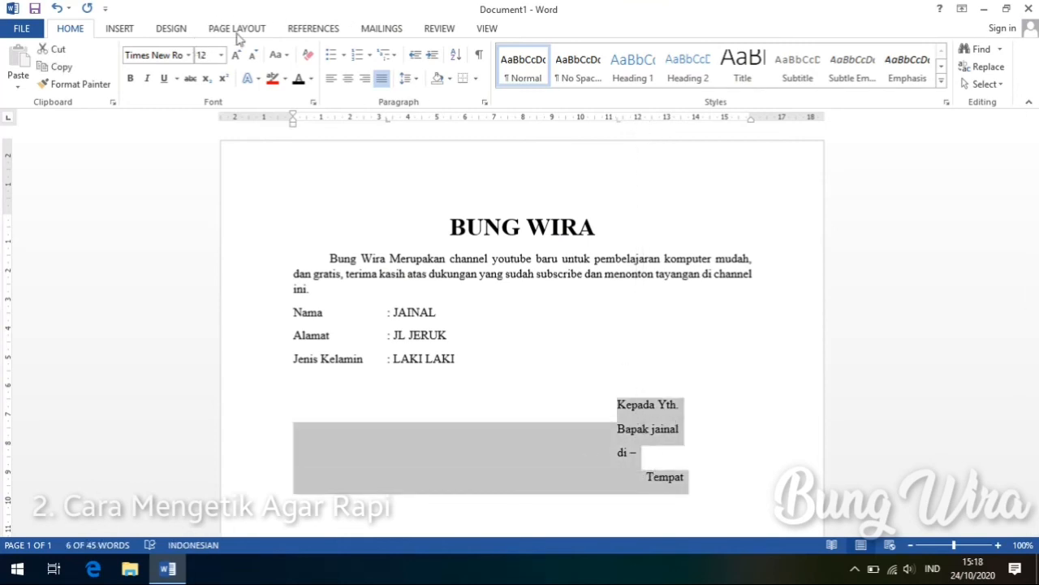
{"action": "left_click", "coordinate": [405, 78]}
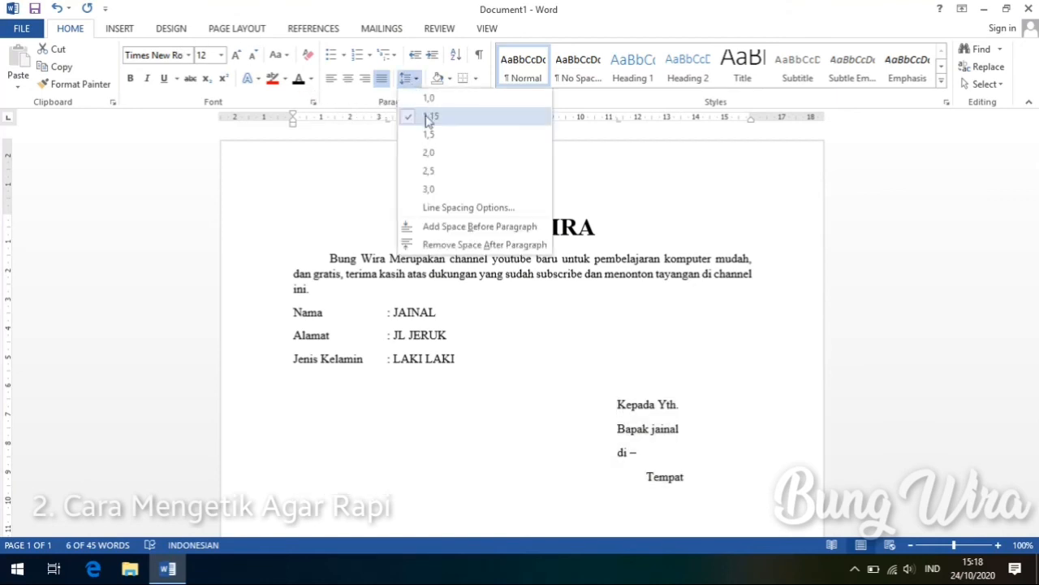
{"action": "left_click", "coordinate": [221, 33]}
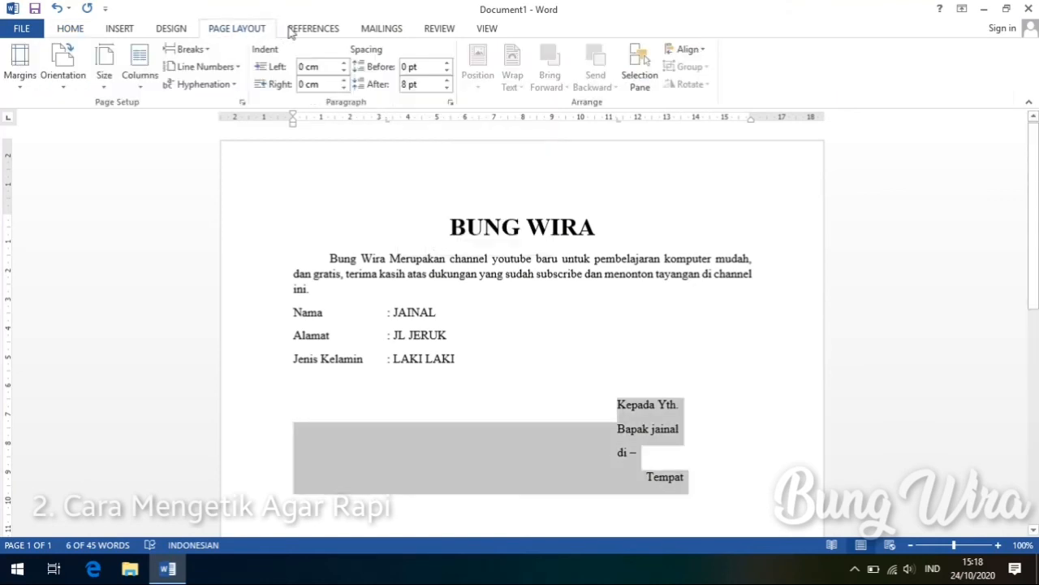
{"action": "left_click", "coordinate": [446, 87]}
{"action": "left_click", "coordinate": [447, 87]}
{"action": "left_click", "coordinate": [447, 79]}
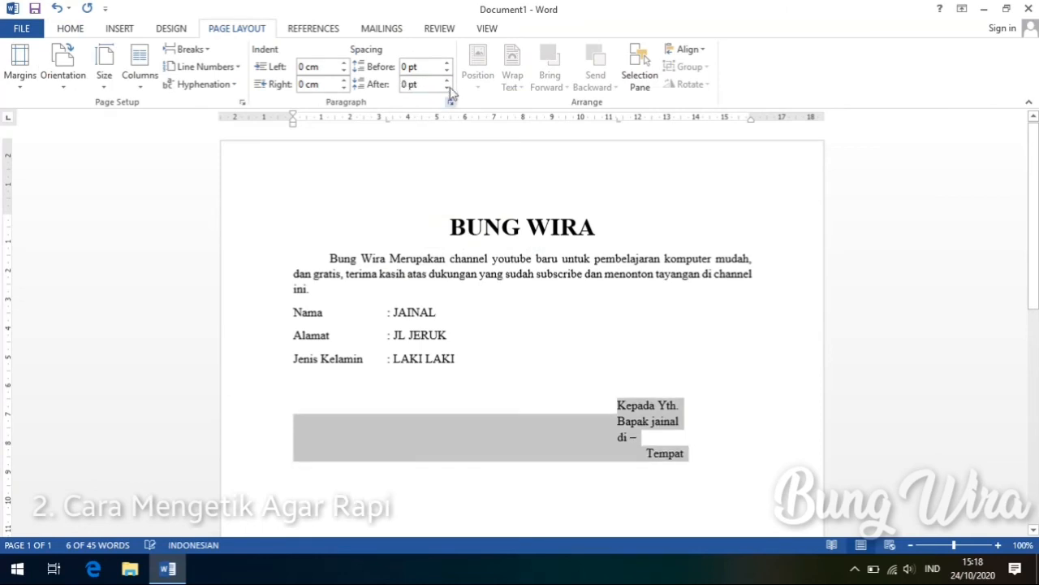
{"action": "left_click", "coordinate": [587, 381]}
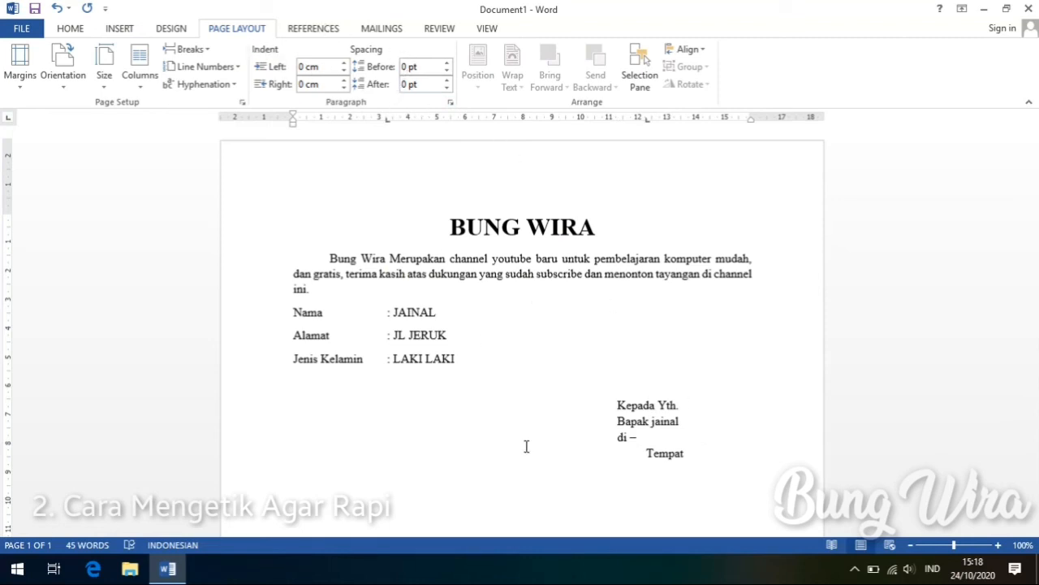
{"action": "left_click", "coordinate": [658, 454]}
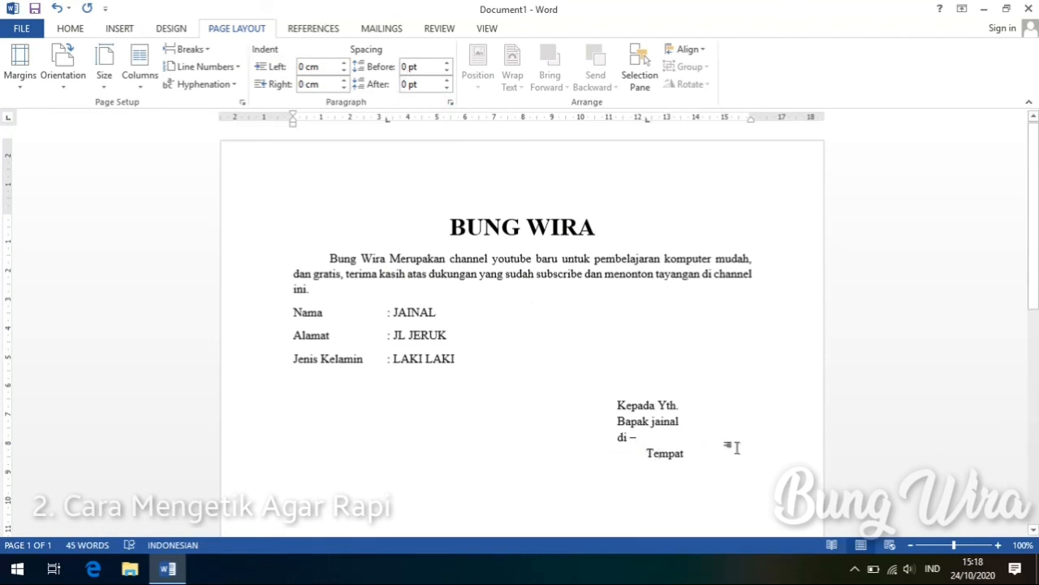
Insert a table with four columns and four rows two lines below "Tempat".
{"action": "left_click", "coordinate": [657, 455]}
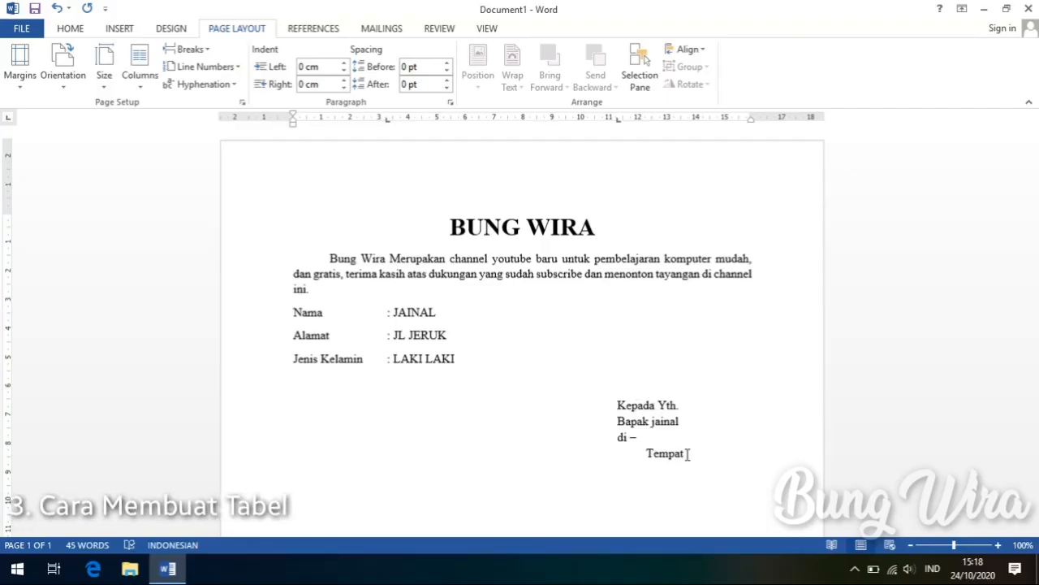
{"action": "scroll", "coordinate": [688, 454], "scroll_direction": "down", "scroll_amount": 3}
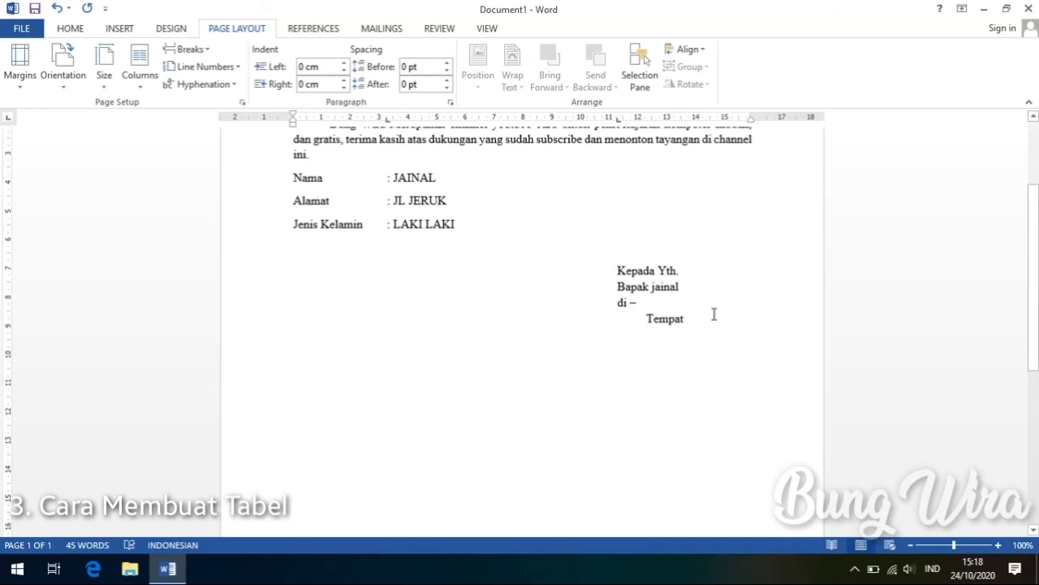
{"action": "key", "text": "Return"}
{"action": "key", "text": "Return"}
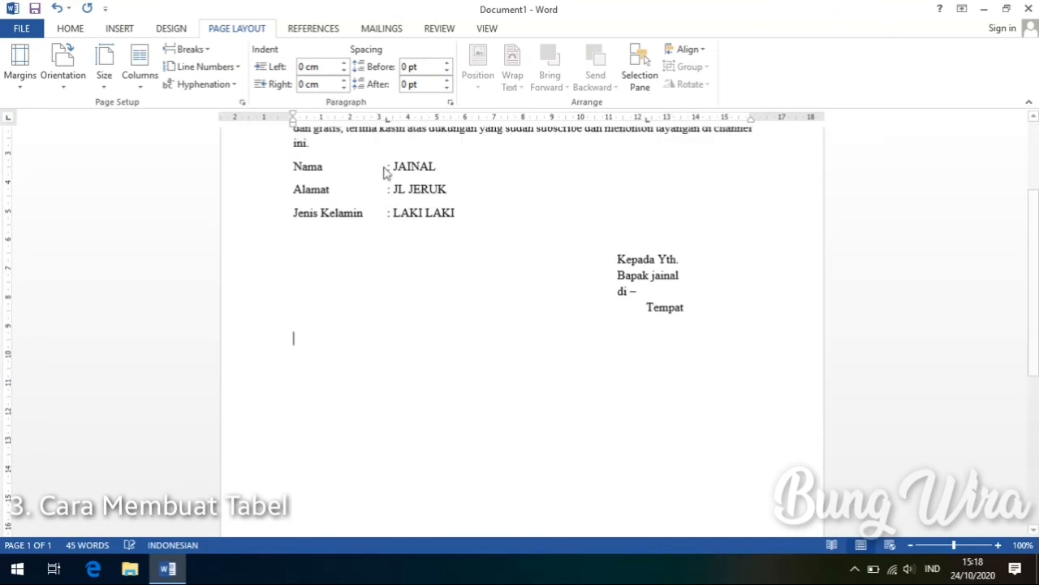
{"action": "left_click", "coordinate": [71, 30]}
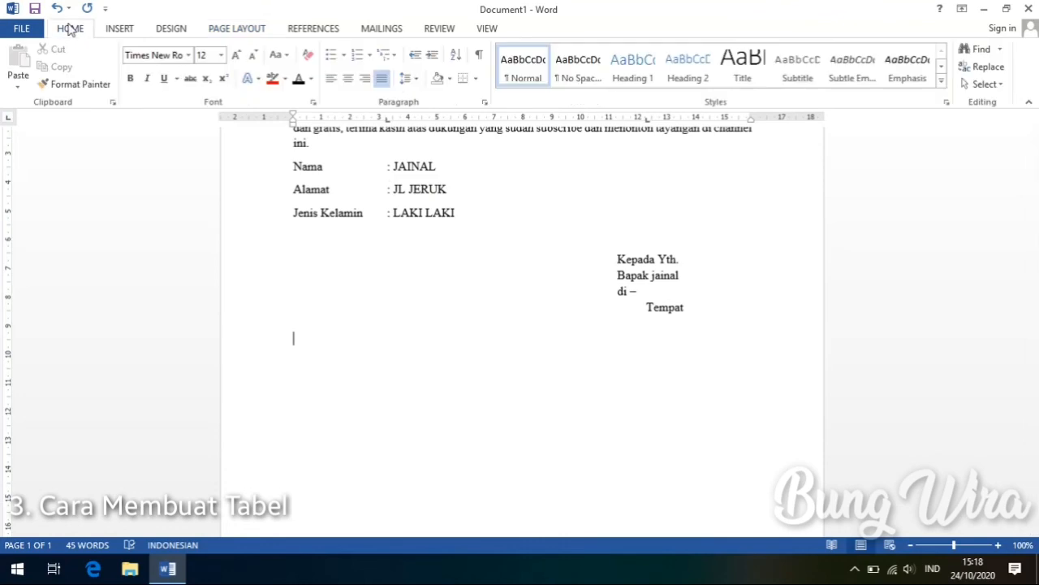
{"action": "left_click", "coordinate": [119, 31]}
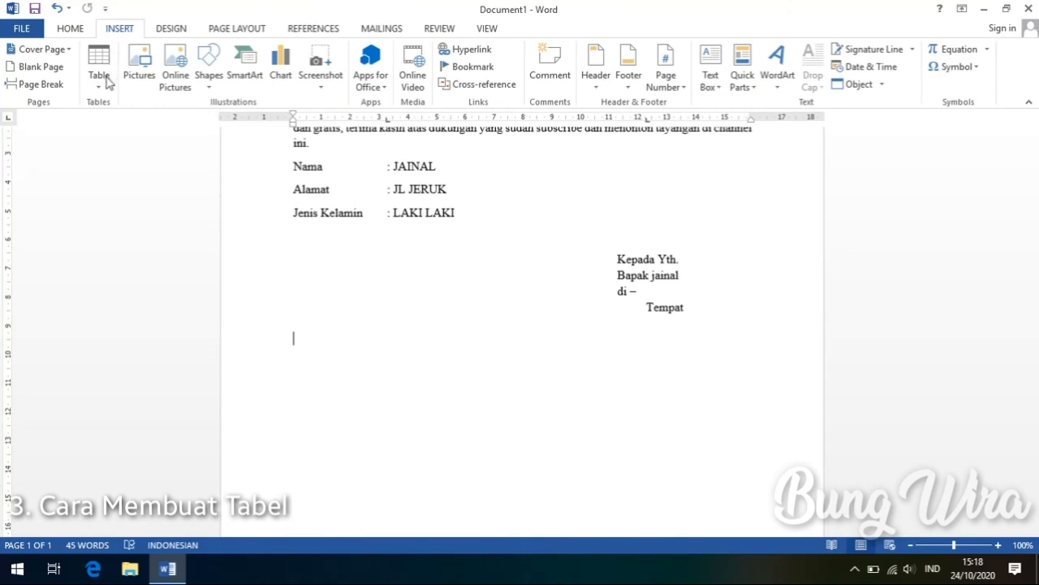
{"action": "left_click", "coordinate": [108, 82]}
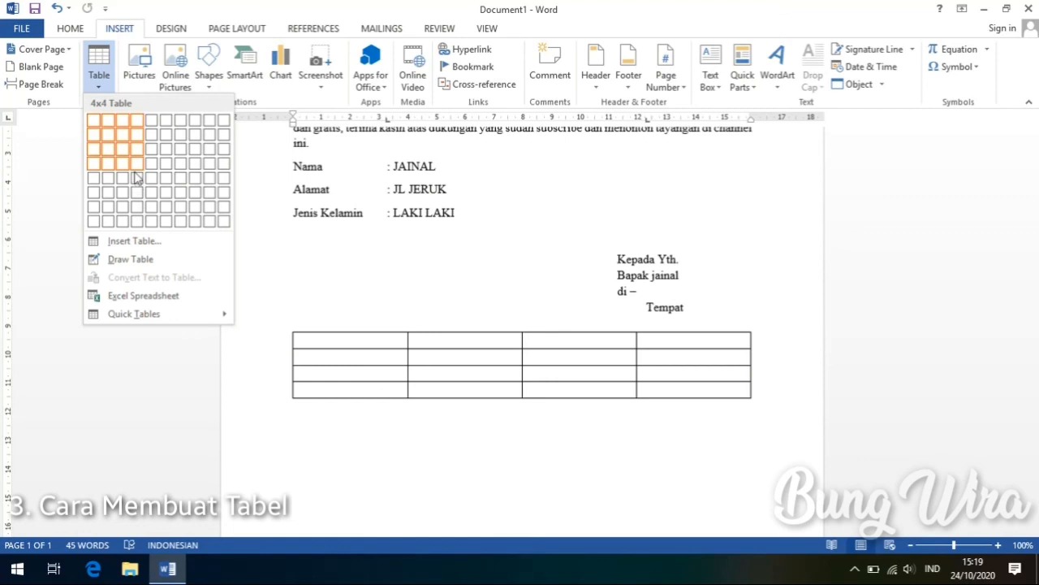
{"action": "left_click", "coordinate": [136, 170]}
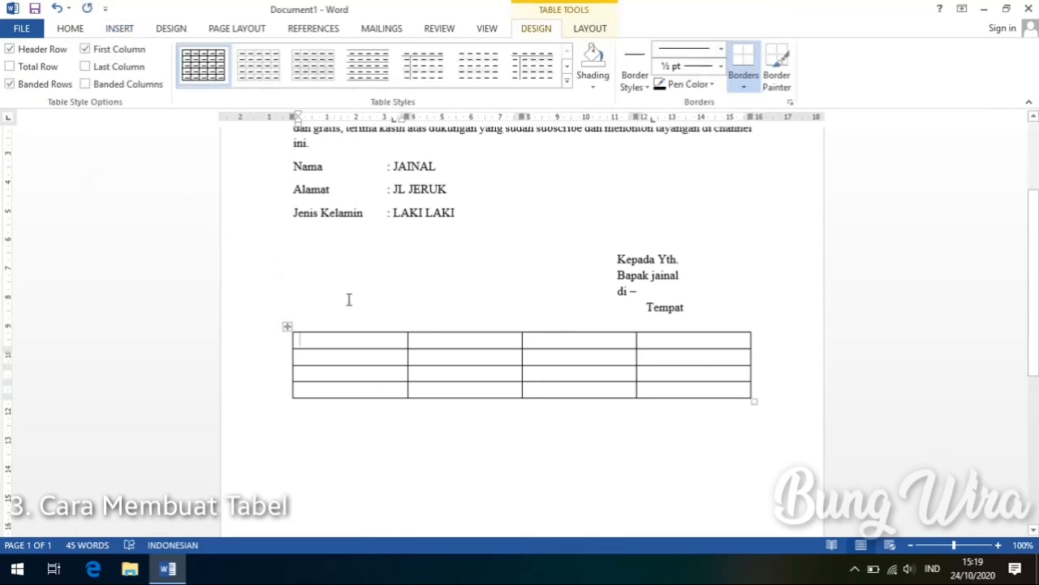
Fill the table's header row with "No", "Nama", "Kelas" and "Nilai".
{"action": "type", "text": "No"}
{"action": "left_click", "coordinate": [502, 342]}
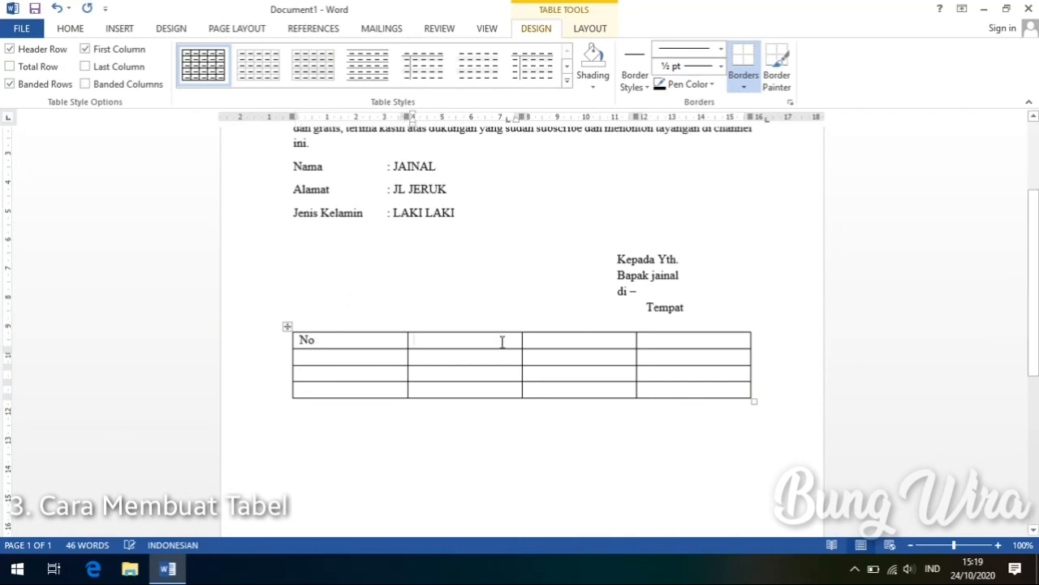
{"action": "type", "text": "Nama"}
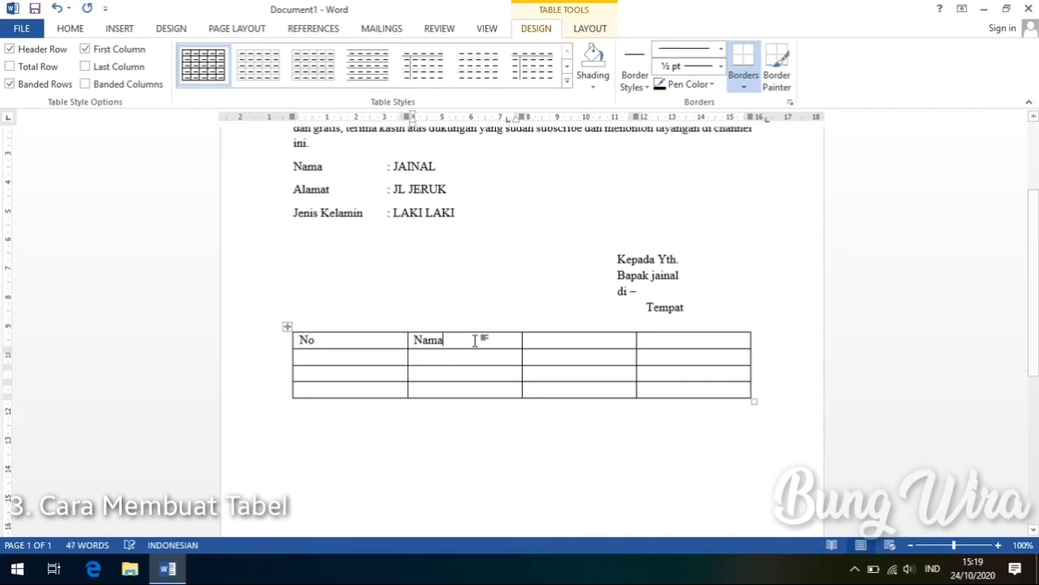
{"action": "left_click", "coordinate": [554, 341]}
{"action": "type", "text": "Kelas"}
{"action": "left_click", "coordinate": [706, 339]}
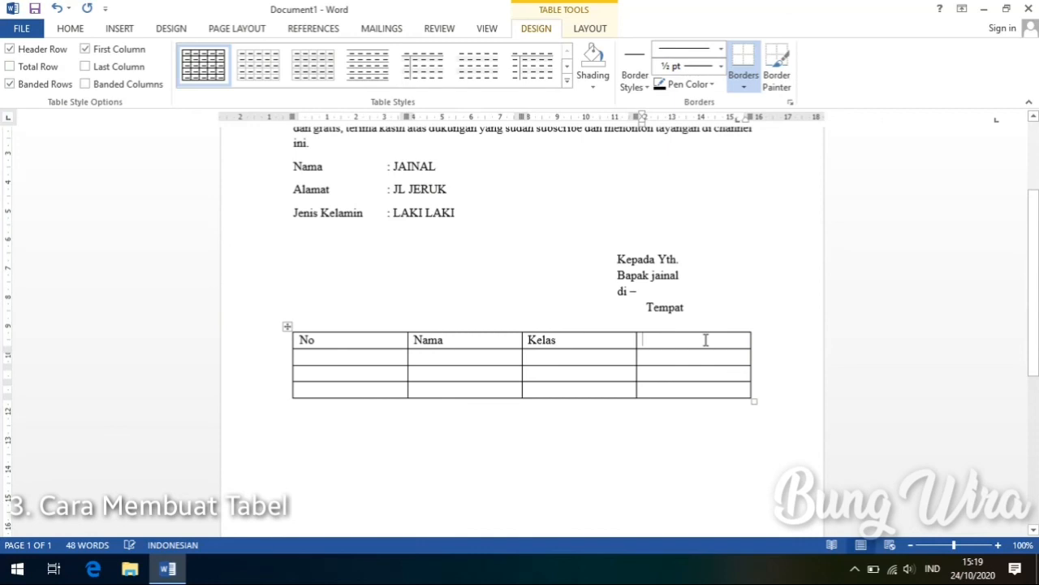
{"action": "type", "text": "Nilai"}
Narrow the "No" column to about 1 cm and the "Nama" column to about 6.5 cm.
{"action": "left_click", "coordinate": [349, 359]}
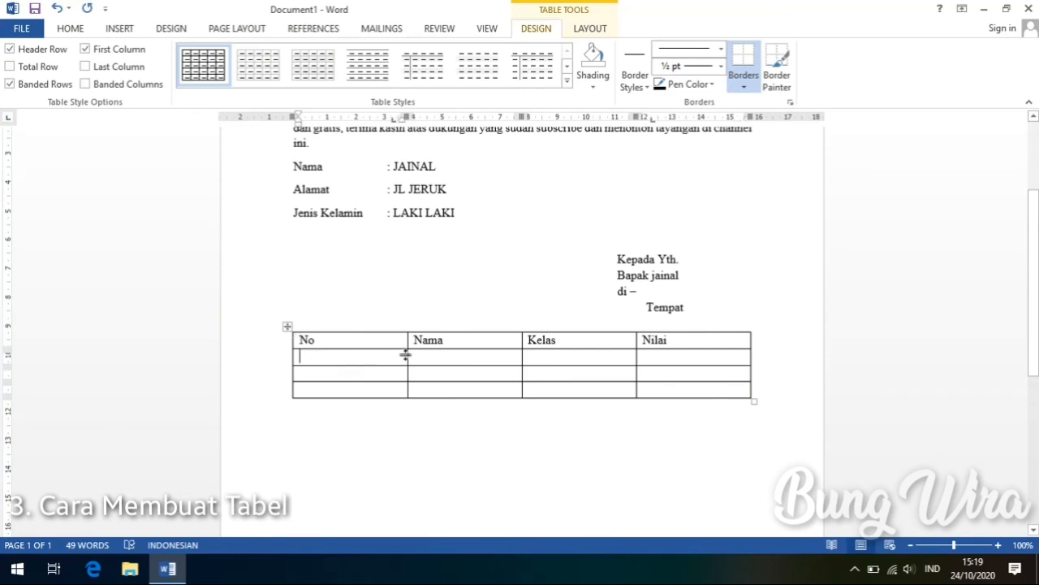
{"action": "left_click_drag", "start_coordinate": [407, 356], "coordinate": [320, 366]}
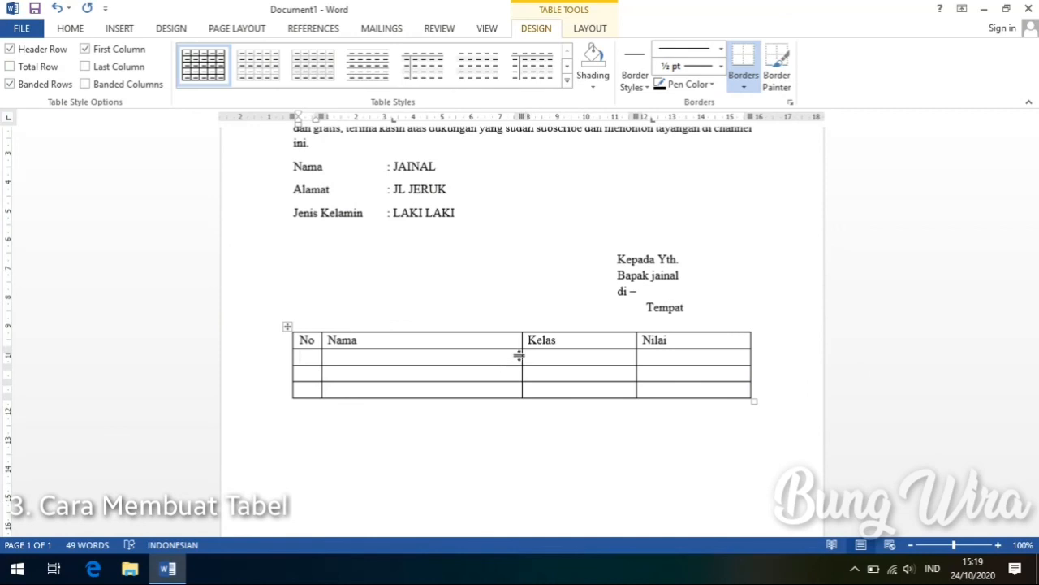
{"action": "left_click_drag", "start_coordinate": [521, 355], "coordinate": [509, 355]}
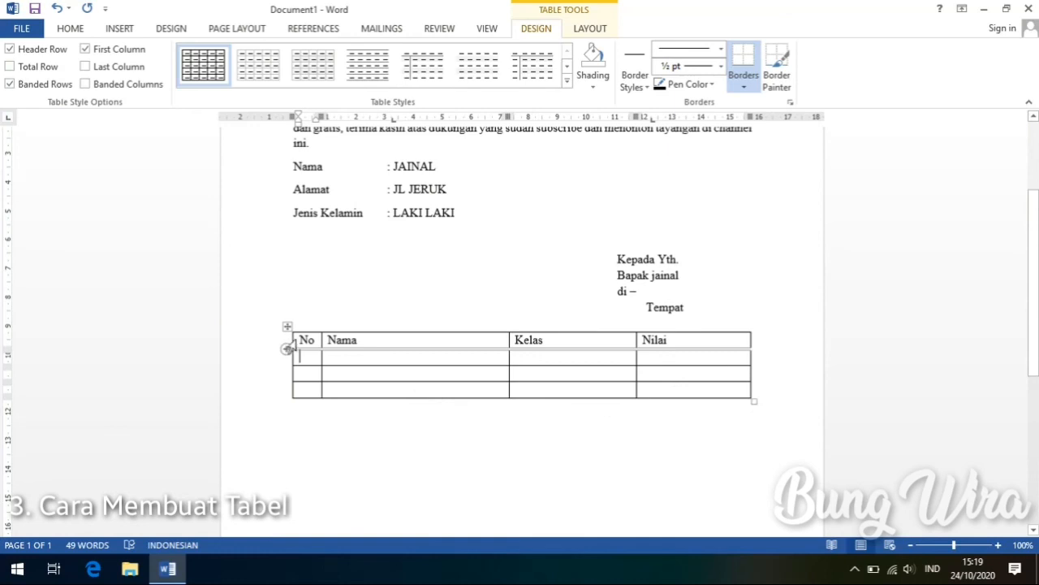
Make the table's header row bold and centred.
{"action": "left_click_drag", "start_coordinate": [298, 341], "coordinate": [671, 341]}
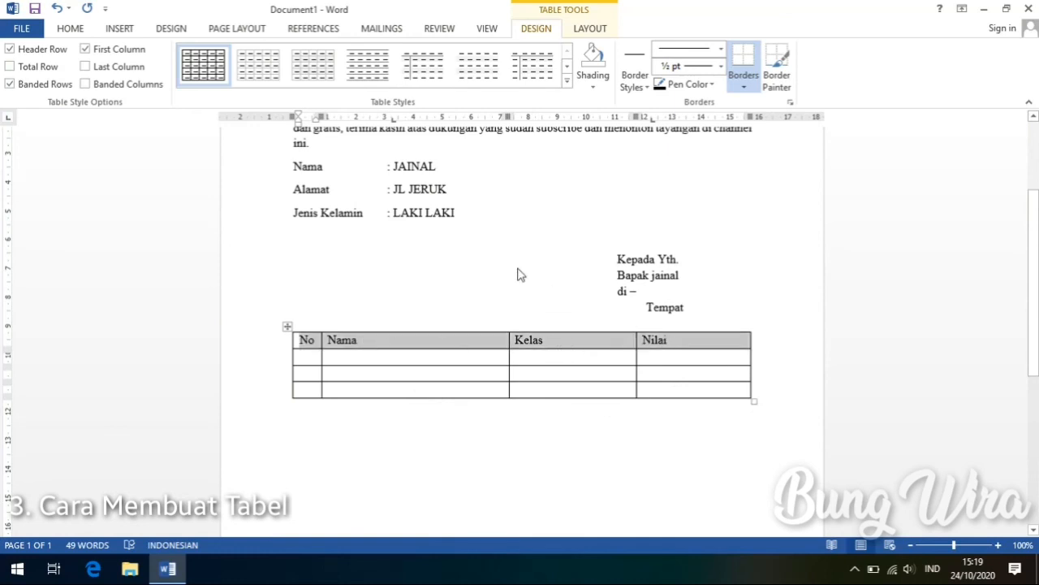
{"action": "left_click", "coordinate": [75, 31]}
{"action": "left_click", "coordinate": [130, 82]}
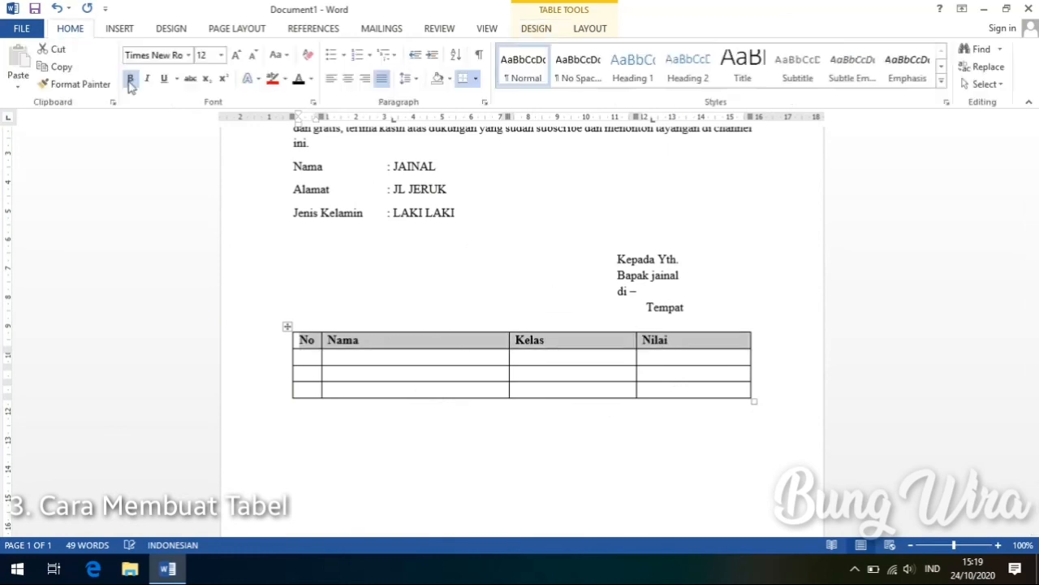
{"action": "left_click", "coordinate": [347, 79]}
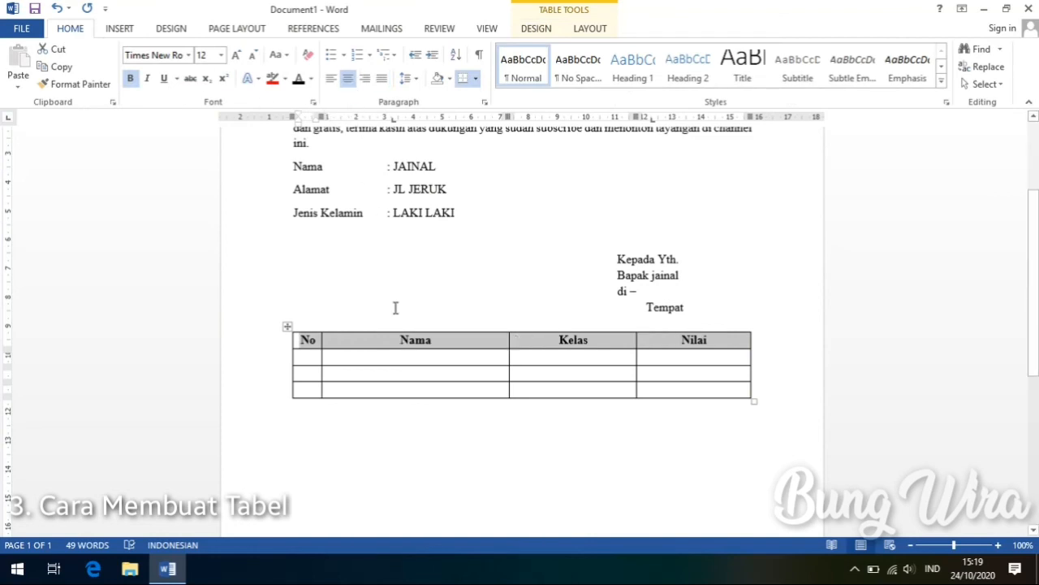
Number the three data rows 1, 2 and 3 in the "No" column and centre the numbers.
{"action": "left_click", "coordinate": [304, 360]}
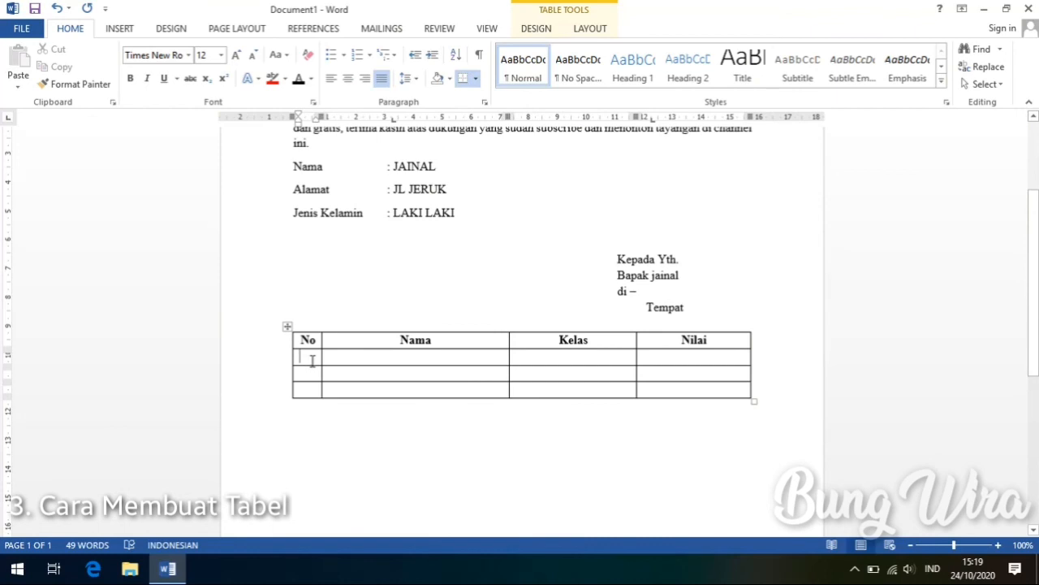
{"action": "type", "text": "1"}
{"action": "left_click", "coordinate": [311, 375]}
{"action": "type", "text": "2"}
{"action": "left_click", "coordinate": [319, 391]}
{"action": "type", "text": "3"}
{"action": "left_click", "coordinate": [330, 374]}
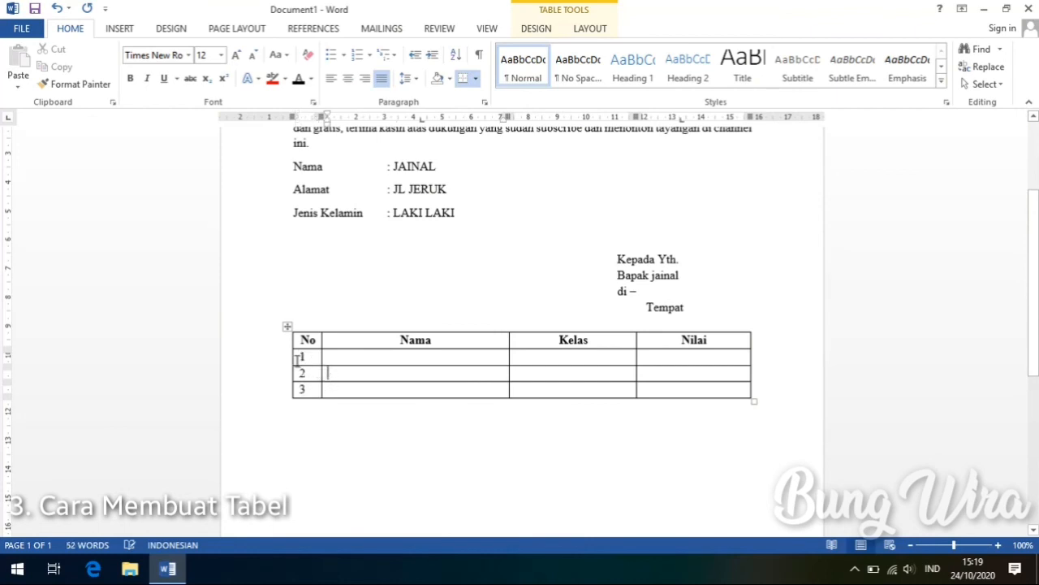
{"action": "left_click_drag", "start_coordinate": [292, 359], "coordinate": [297, 391]}
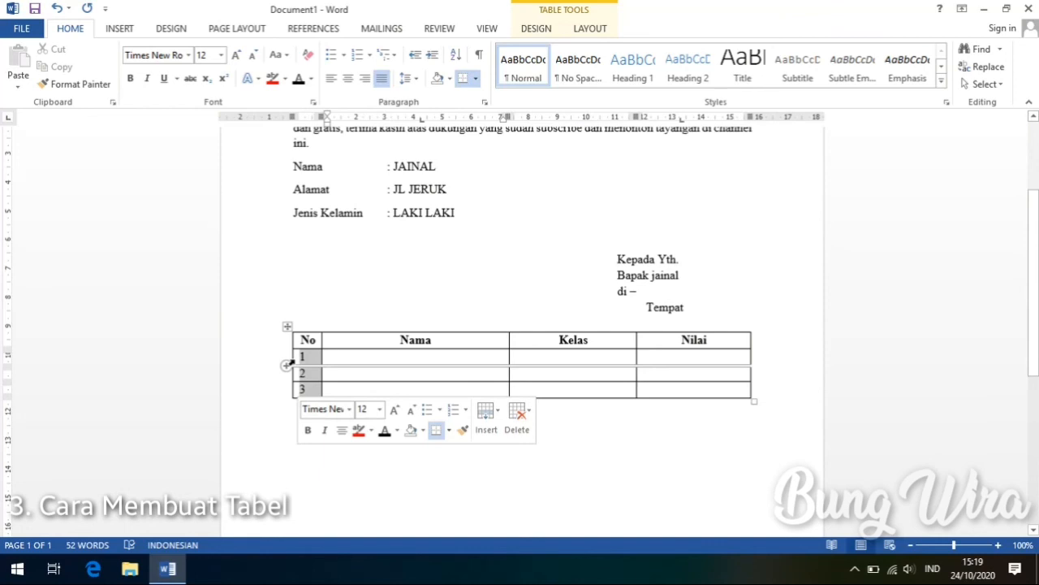
{"action": "left_click", "coordinate": [348, 78]}
Enter a name in the "Nama" column for each of the three numbered rows.
{"action": "left_click", "coordinate": [448, 389]}
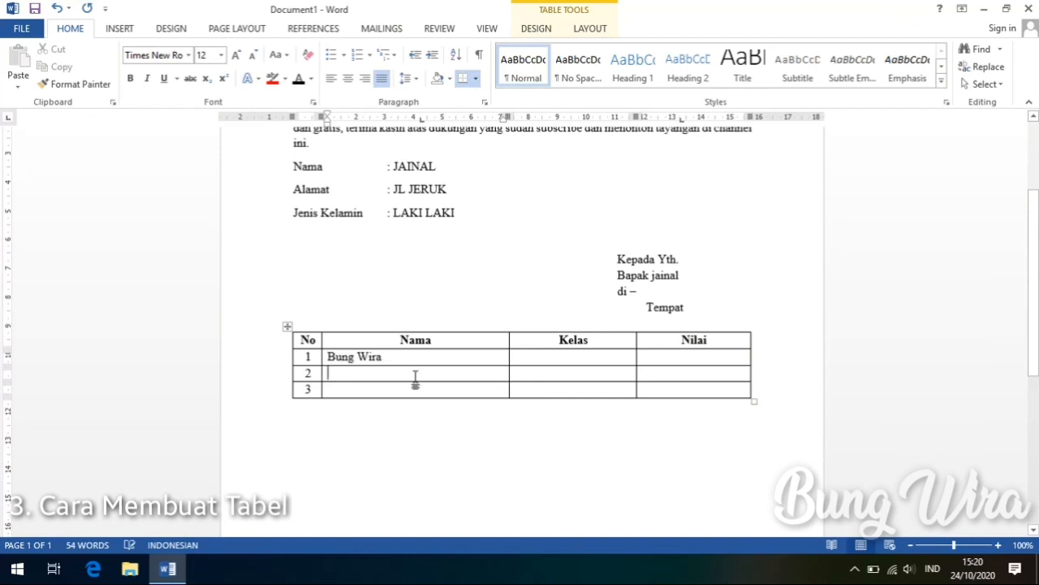
{"action": "type", "text": "Jainal"}
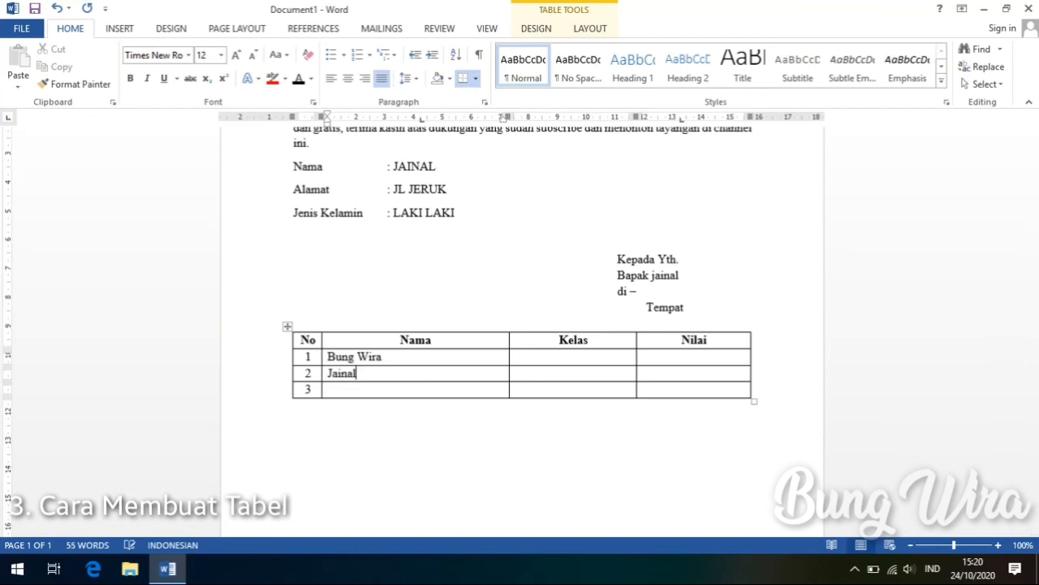
{"action": "left_click", "coordinate": [422, 388]}
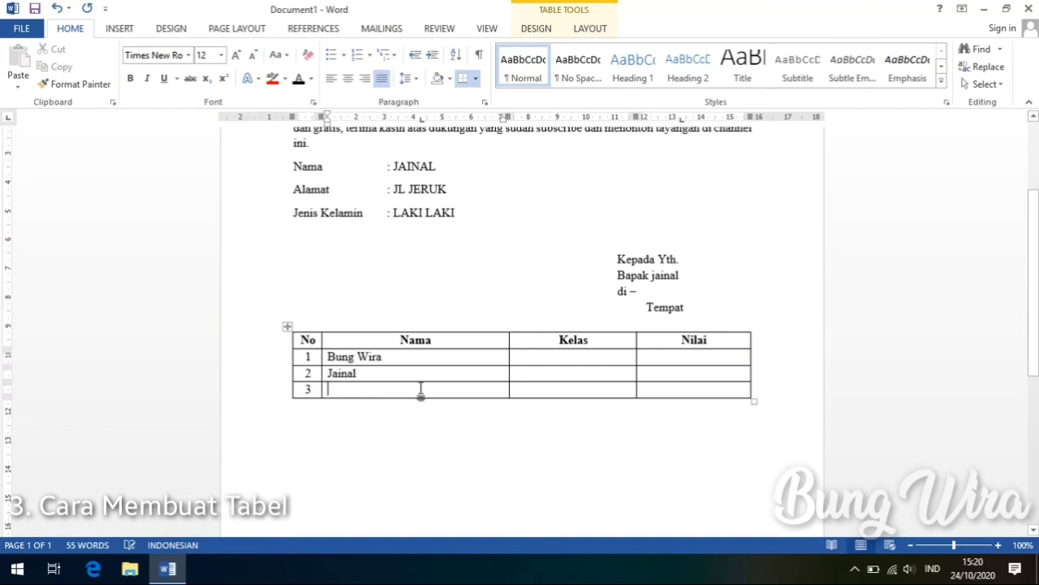
{"action": "type", "text": "Jon"}
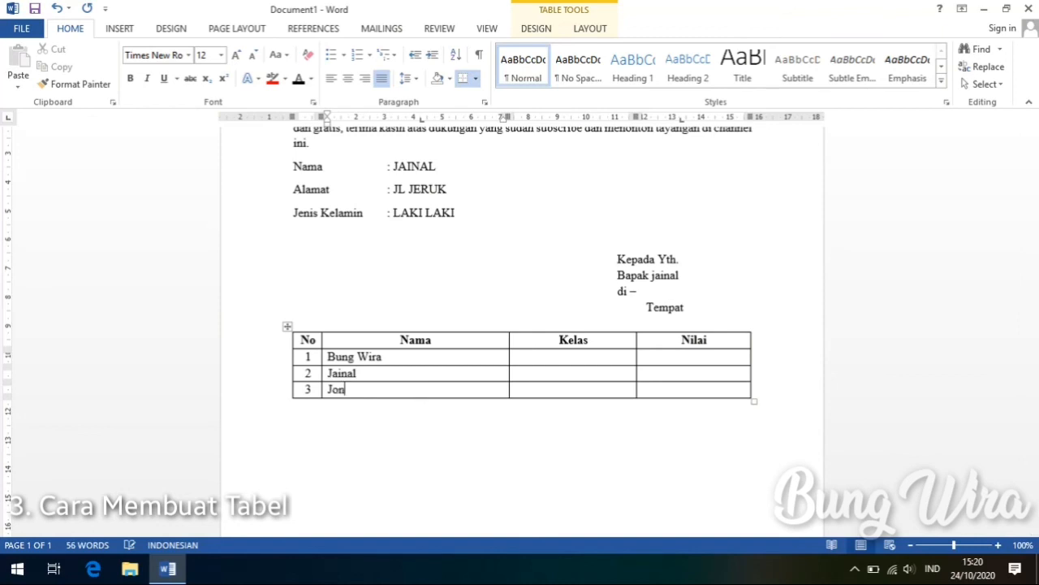
{"action": "type", "text": "i"}
Fill the "Kelas" column with "2a", "3b" and "2a" for rows 1 to 3.
{"action": "left_click", "coordinate": [561, 357]}
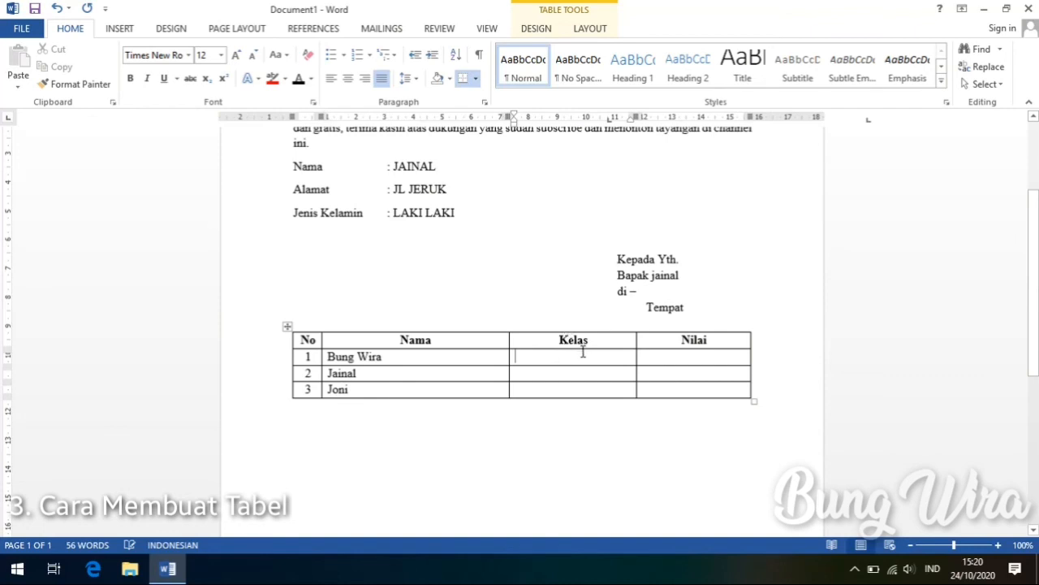
{"action": "type", "text": "2a"}
{"action": "type", "text": "3b"}
{"action": "left_click", "coordinate": [587, 387]}
{"action": "type", "text": "2a"}
Fill the "Nilai" column with 80, 80 and 70 for rows 1 to 3.
{"action": "left_click", "coordinate": [668, 359]}
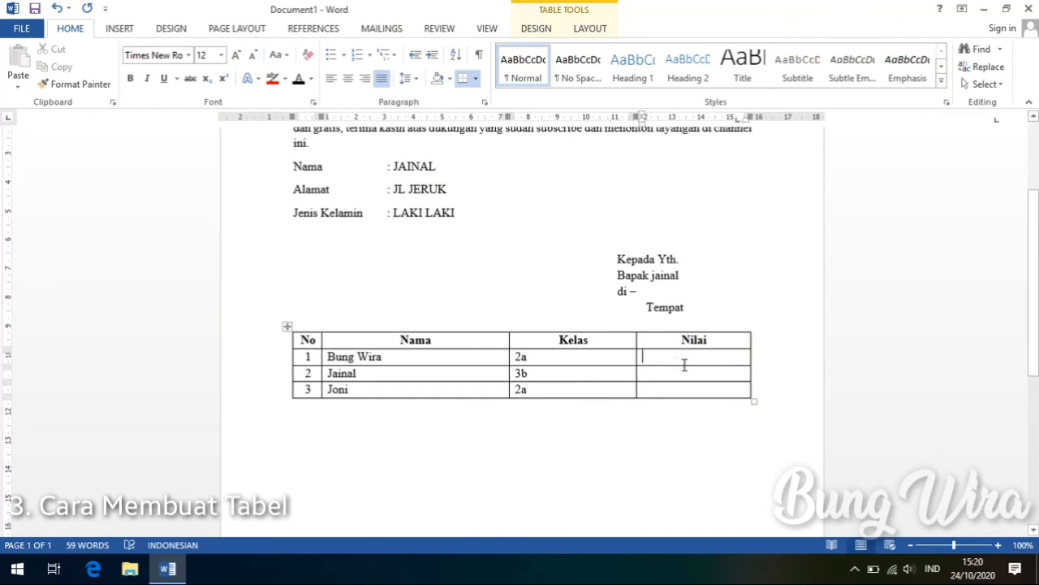
{"action": "type", "text": "80"}
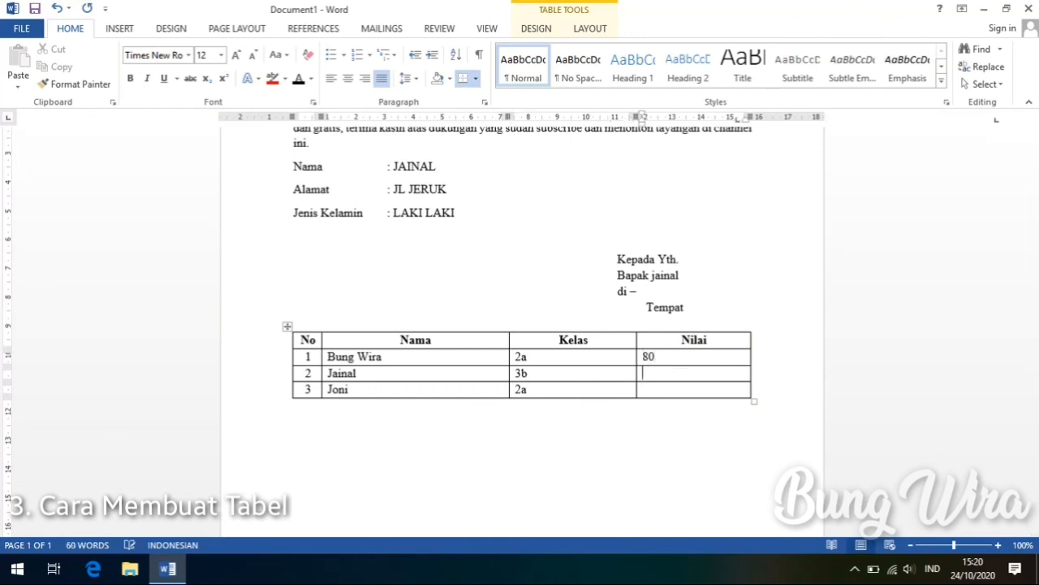
{"action": "type", "text": "80"}
{"action": "key", "text": "Down"}
{"action": "type", "text": "70"}
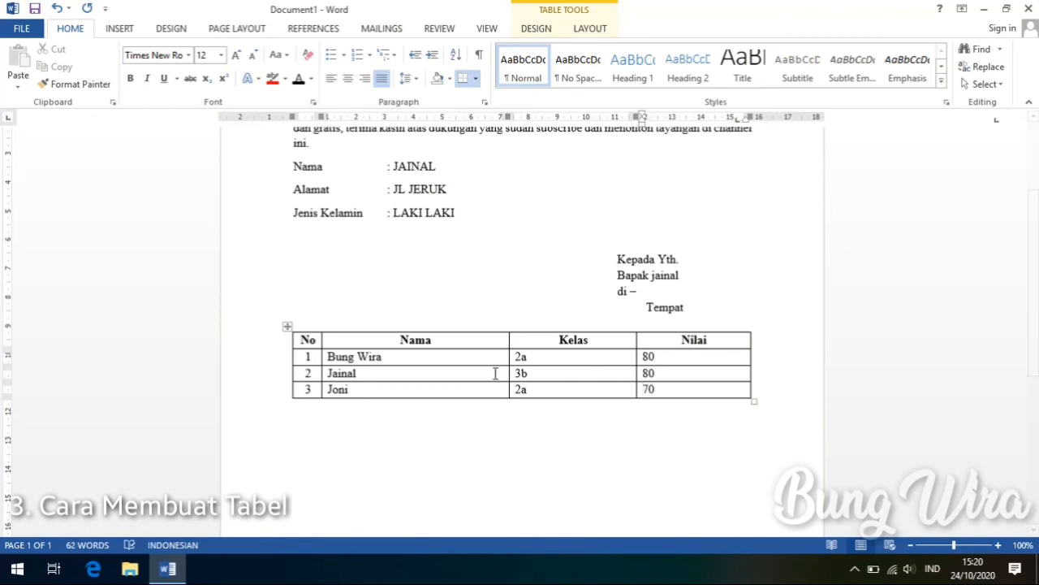
Centre the "Kelas" and "Nilai" entries in the table's three data rows.
{"action": "left_click", "coordinate": [421, 360]}
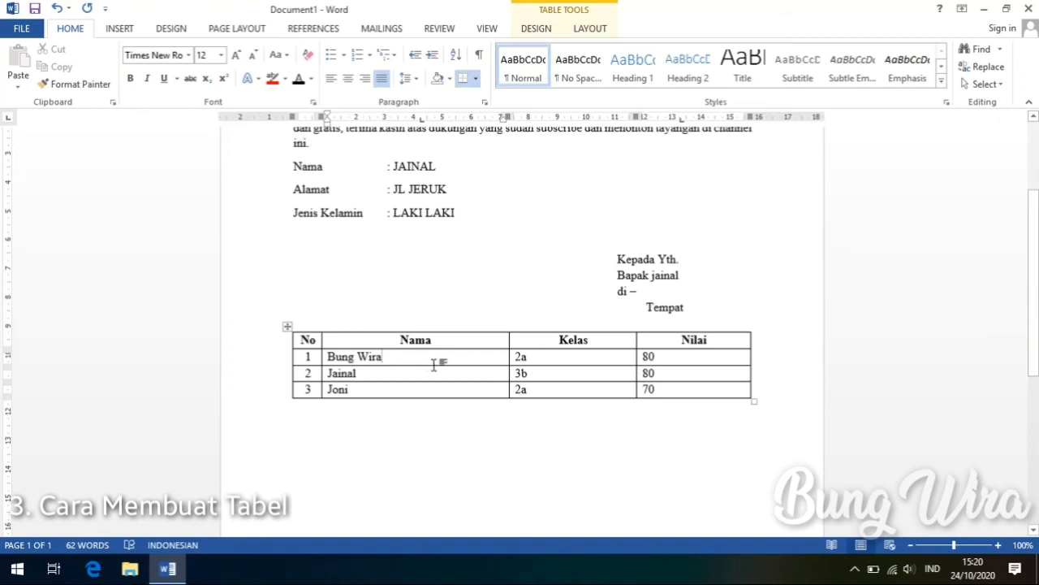
{"action": "left_click_drag", "start_coordinate": [512, 359], "coordinate": [627, 390]}
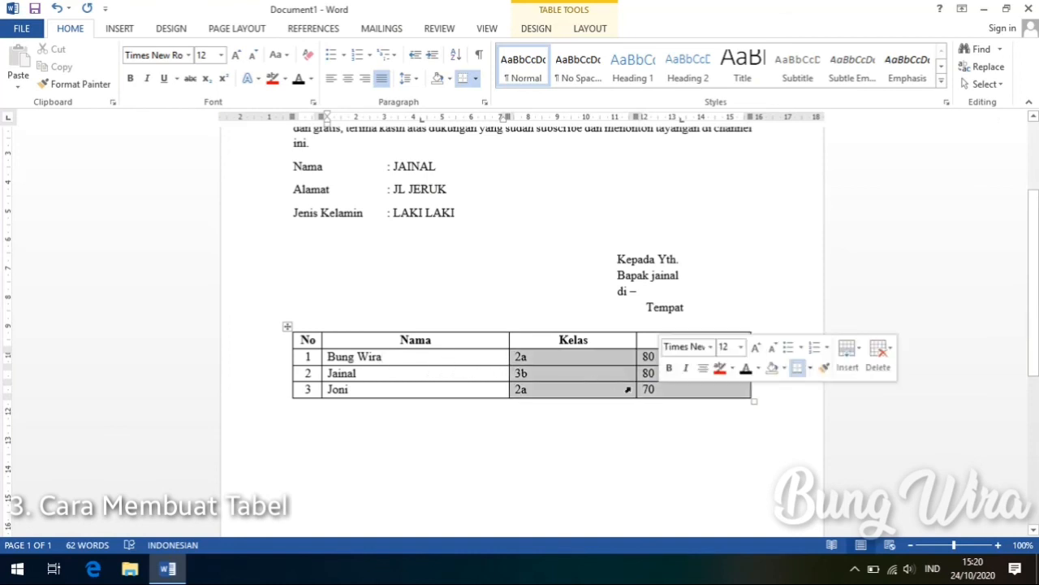
{"action": "left_click", "coordinate": [349, 79]}
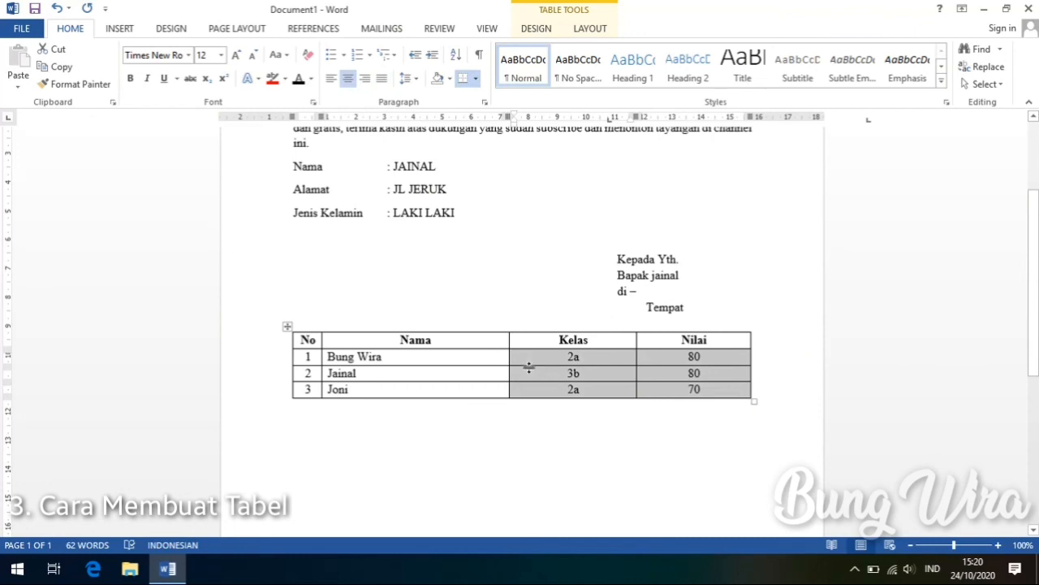
{"action": "left_click", "coordinate": [550, 416]}
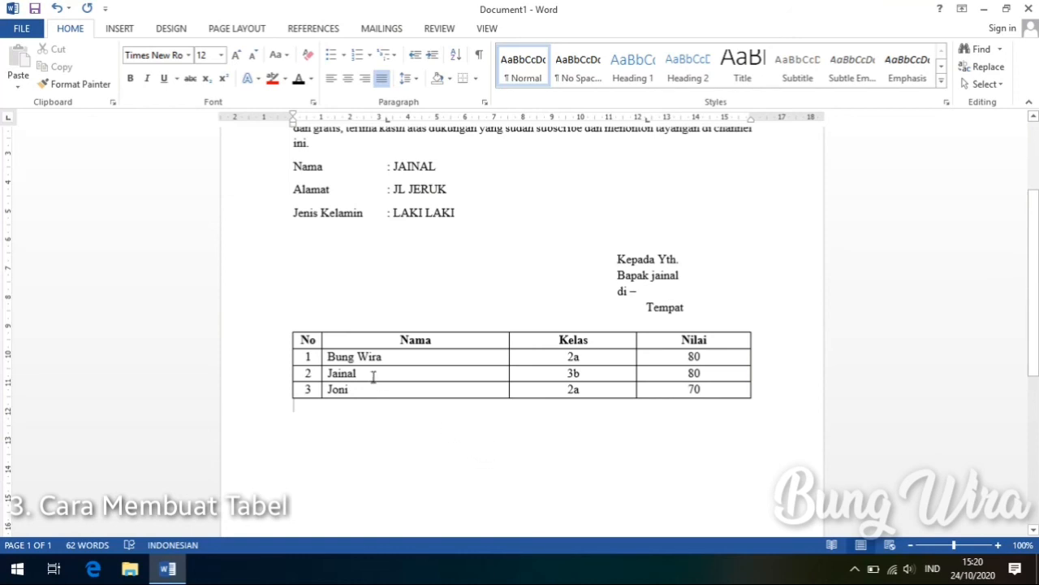
Shade the table's whole header row, from "No" to "Nilai", with a medium grey theme colour.
{"action": "left_click_drag", "start_coordinate": [297, 340], "coordinate": [677, 349]}
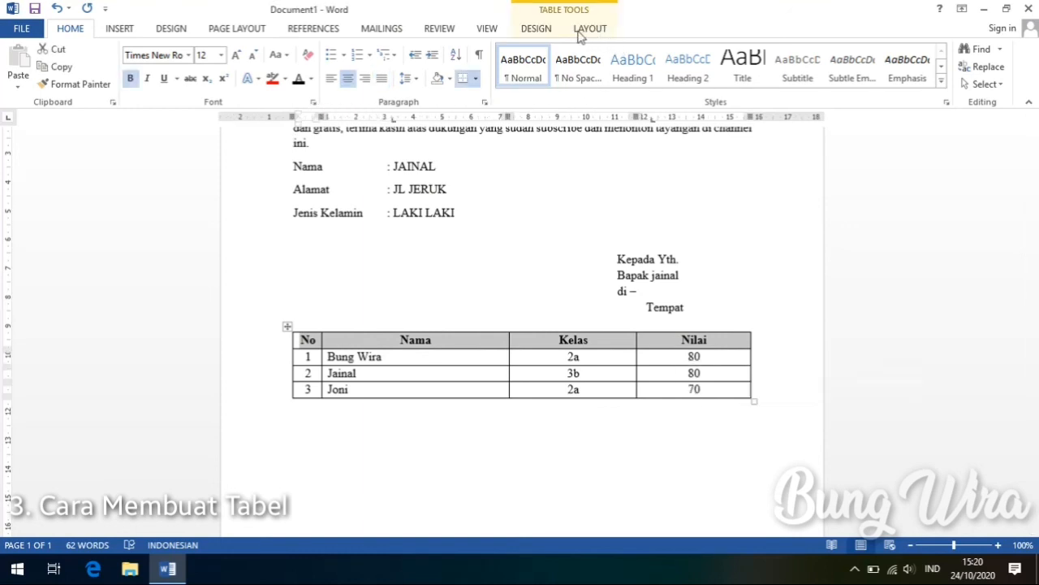
{"action": "left_click", "coordinate": [550, 33]}
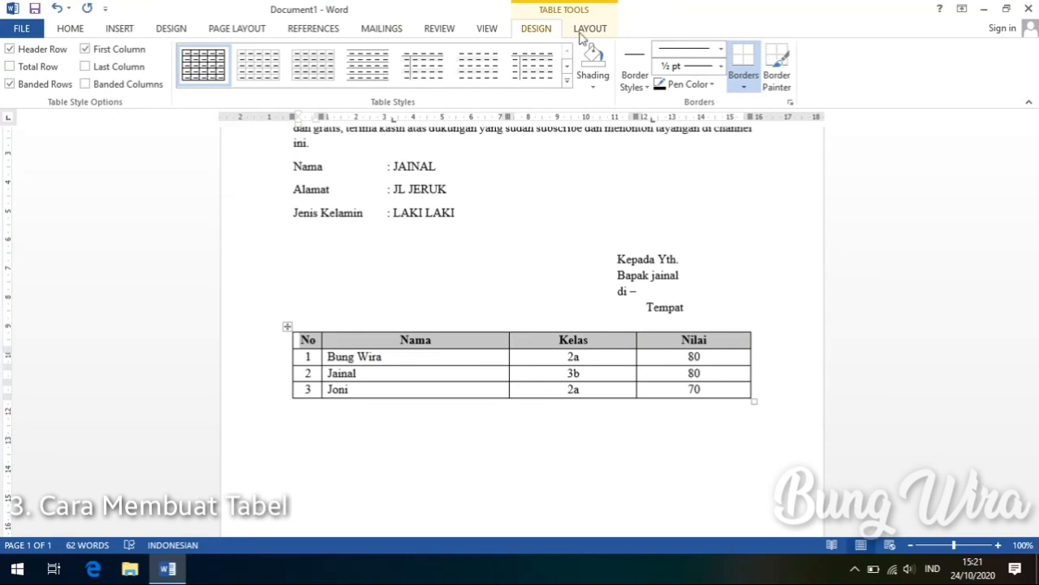
{"action": "left_click", "coordinate": [580, 32]}
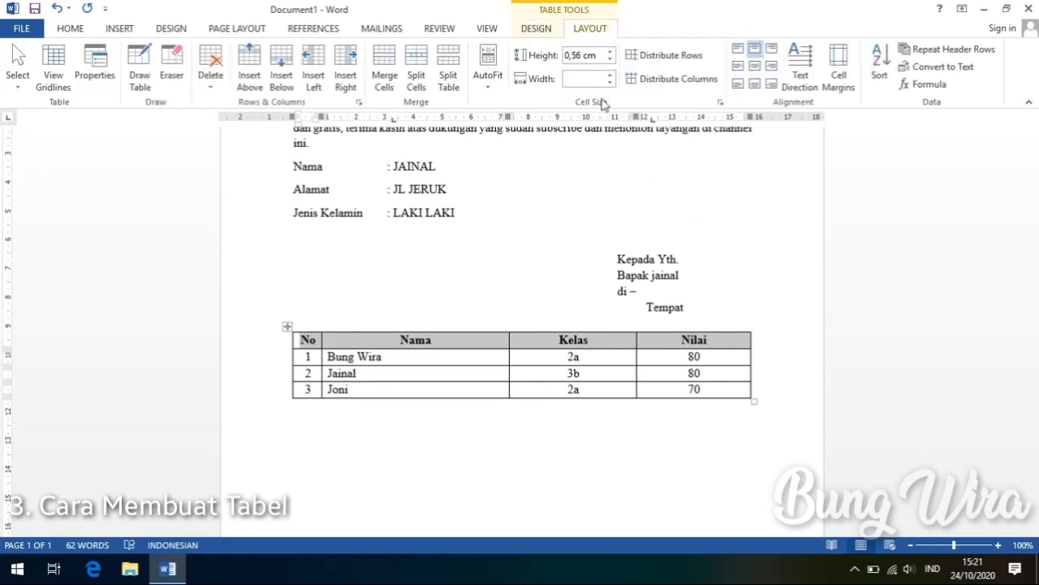
{"action": "left_click", "coordinate": [595, 85]}
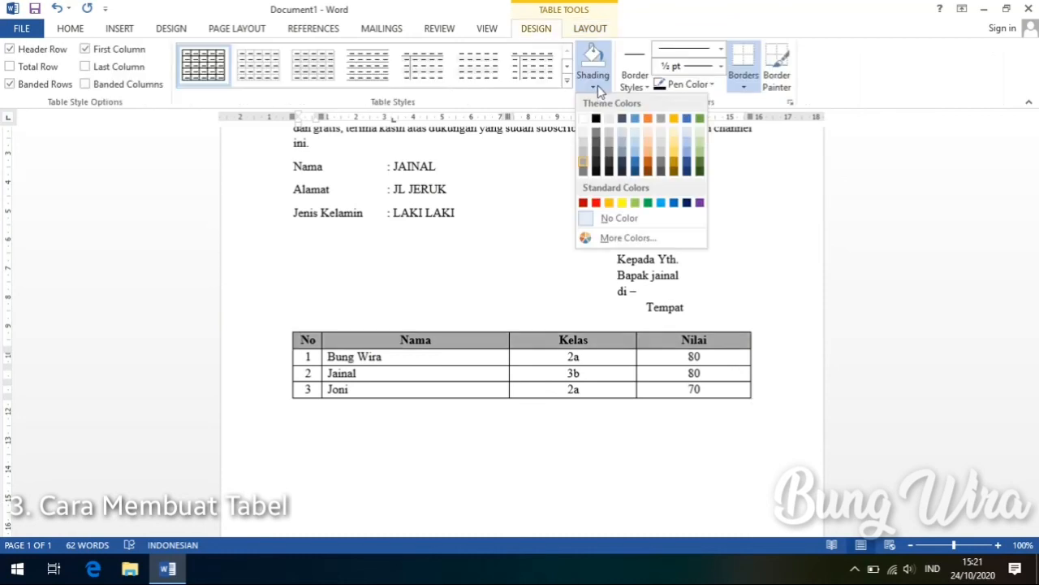
{"action": "left_click", "coordinate": [585, 168]}
{"action": "left_click", "coordinate": [574, 452]}
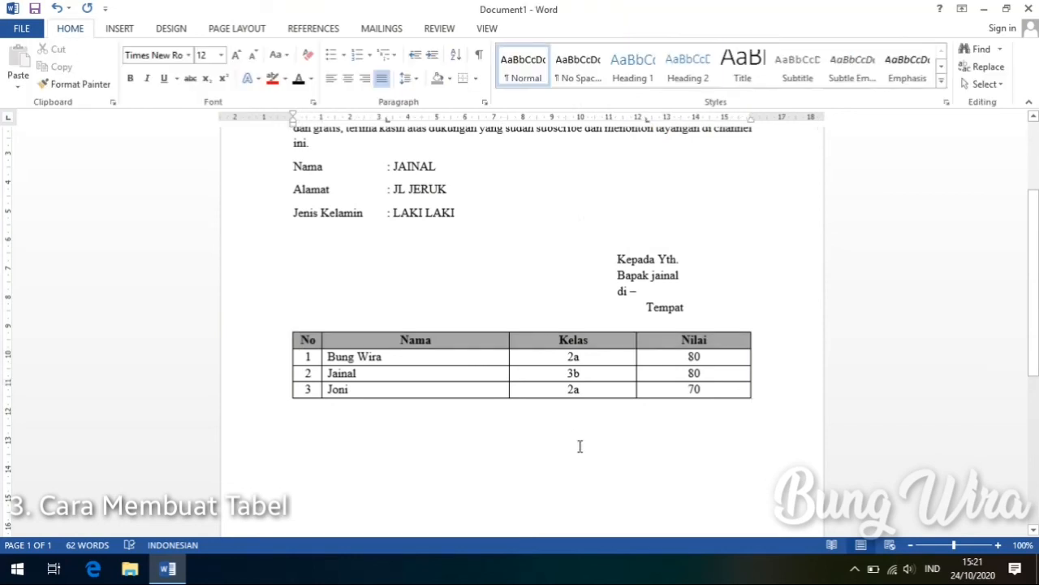
Set the font size of the table's header row text to 16.
{"action": "left_click", "coordinate": [294, 341]}
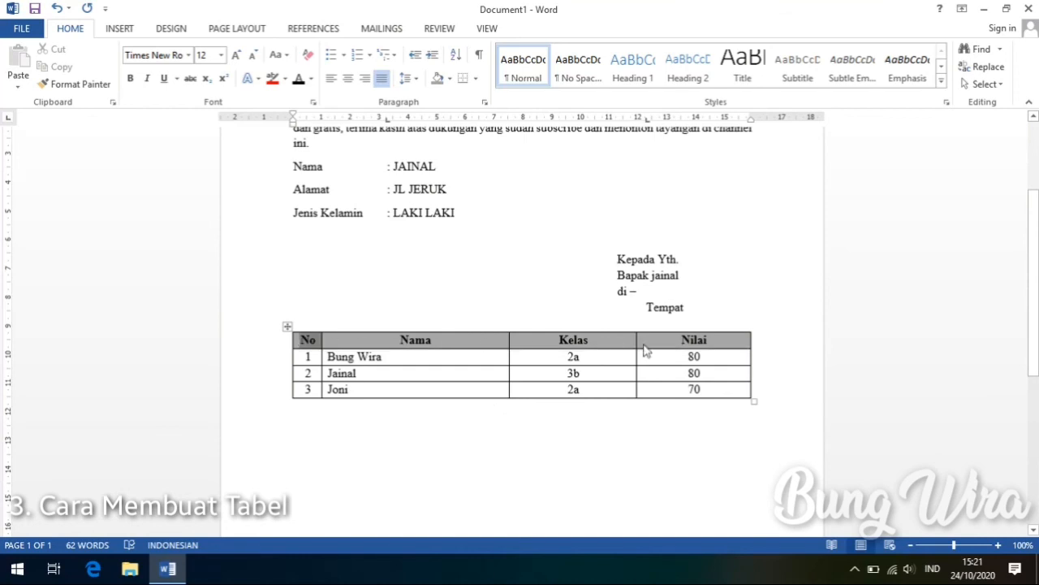
{"action": "left_click", "coordinate": [221, 54]}
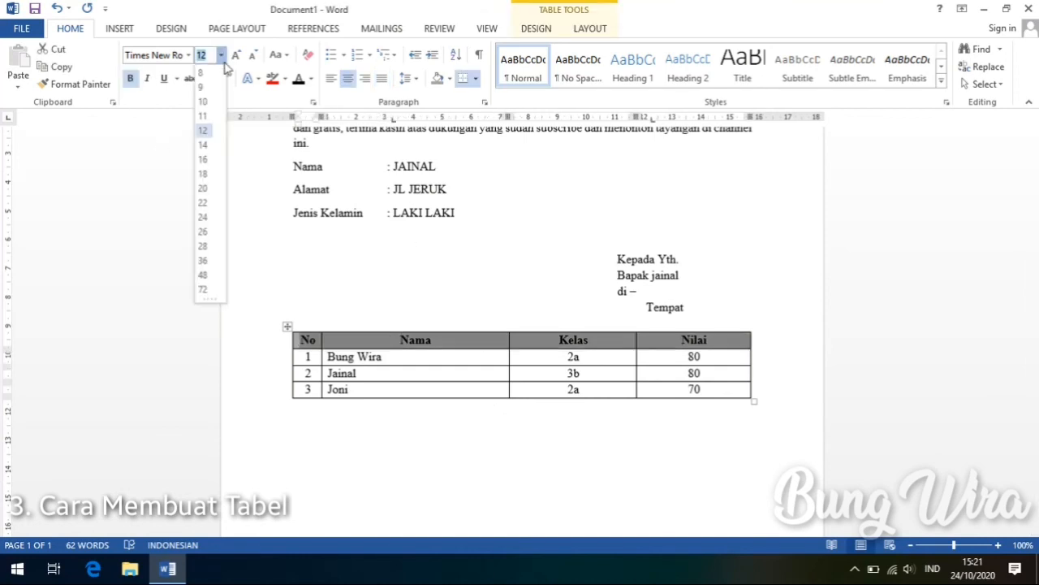
{"action": "left_click", "coordinate": [205, 160]}
{"action": "left_click", "coordinate": [526, 465]}
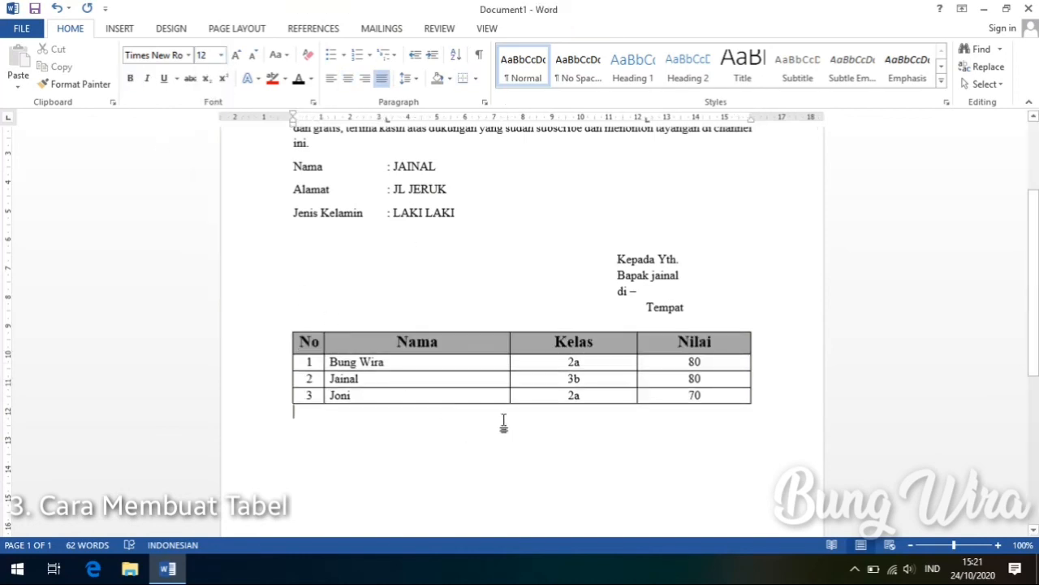
{"action": "left_click", "coordinate": [415, 358]}
{"action": "left_click", "coordinate": [430, 346]}
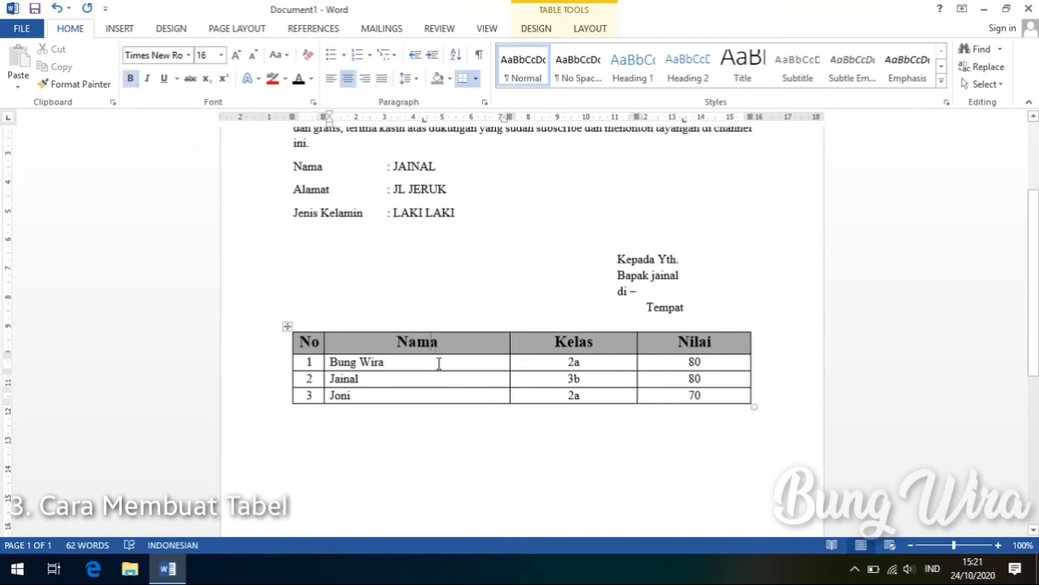
{"action": "left_click", "coordinate": [572, 394]}
{"action": "left_click", "coordinate": [660, 390]}
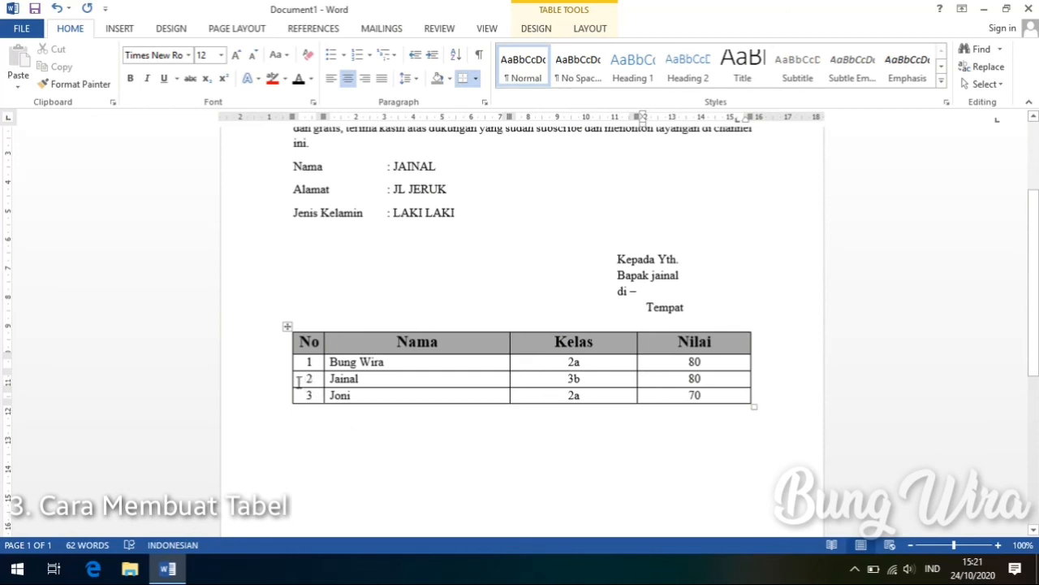
Insert two empty rows below row 3 of the table, based on a selection of rows 2 and 3.
{"action": "left_click_drag", "start_coordinate": [296, 385], "coordinate": [655, 400]}
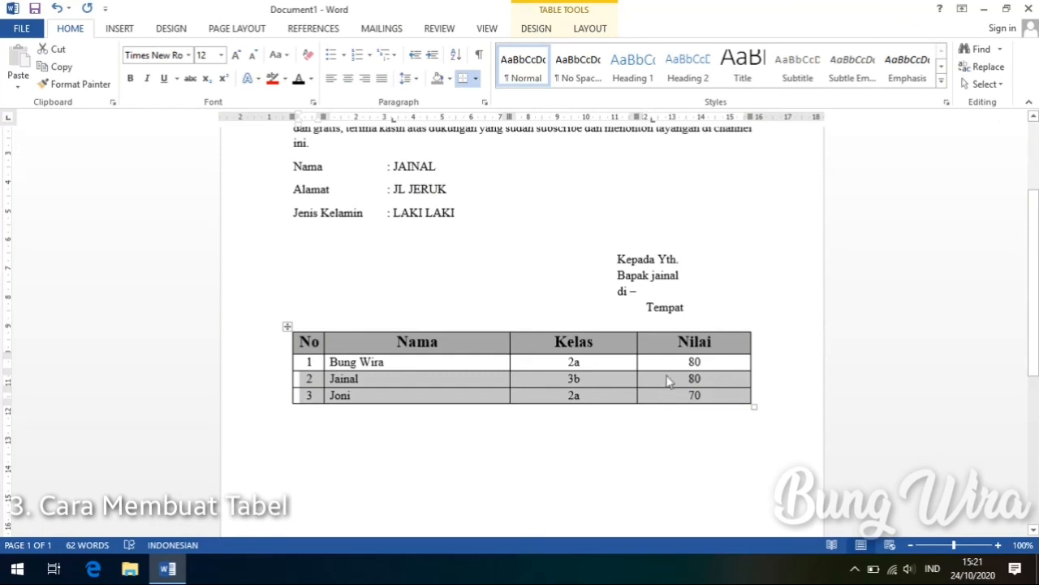
{"action": "right_click", "coordinate": [721, 274]}
{"action": "mouse_move", "coordinate": [737, 279]}
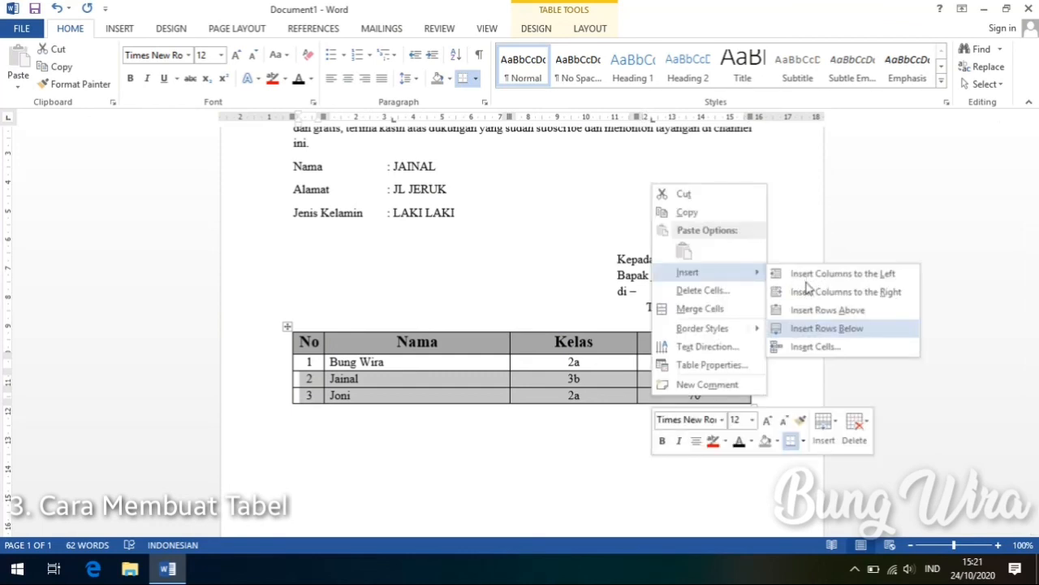
{"action": "left_click", "coordinate": [802, 329]}
{"action": "left_click", "coordinate": [543, 501]}
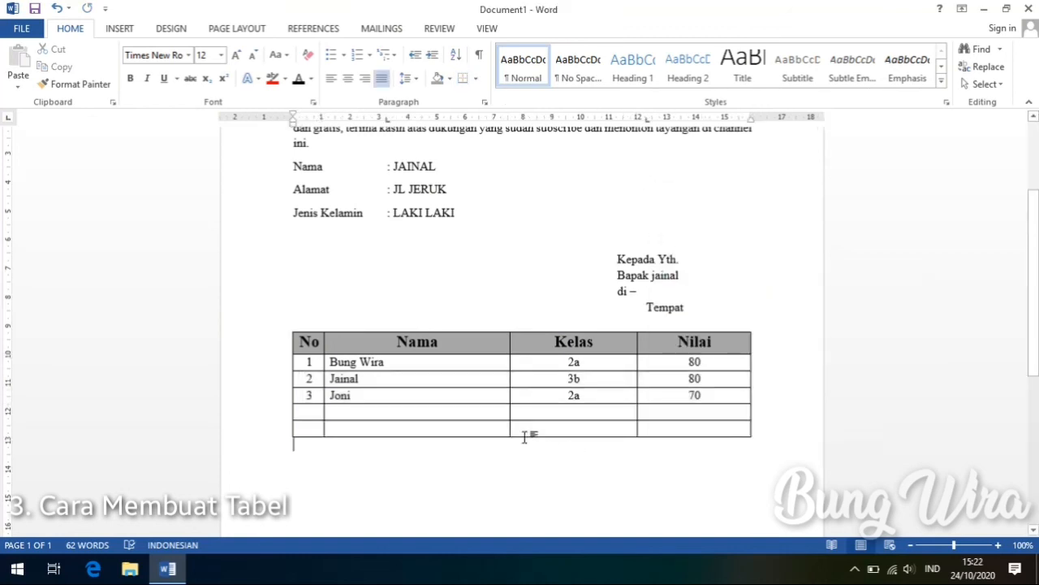